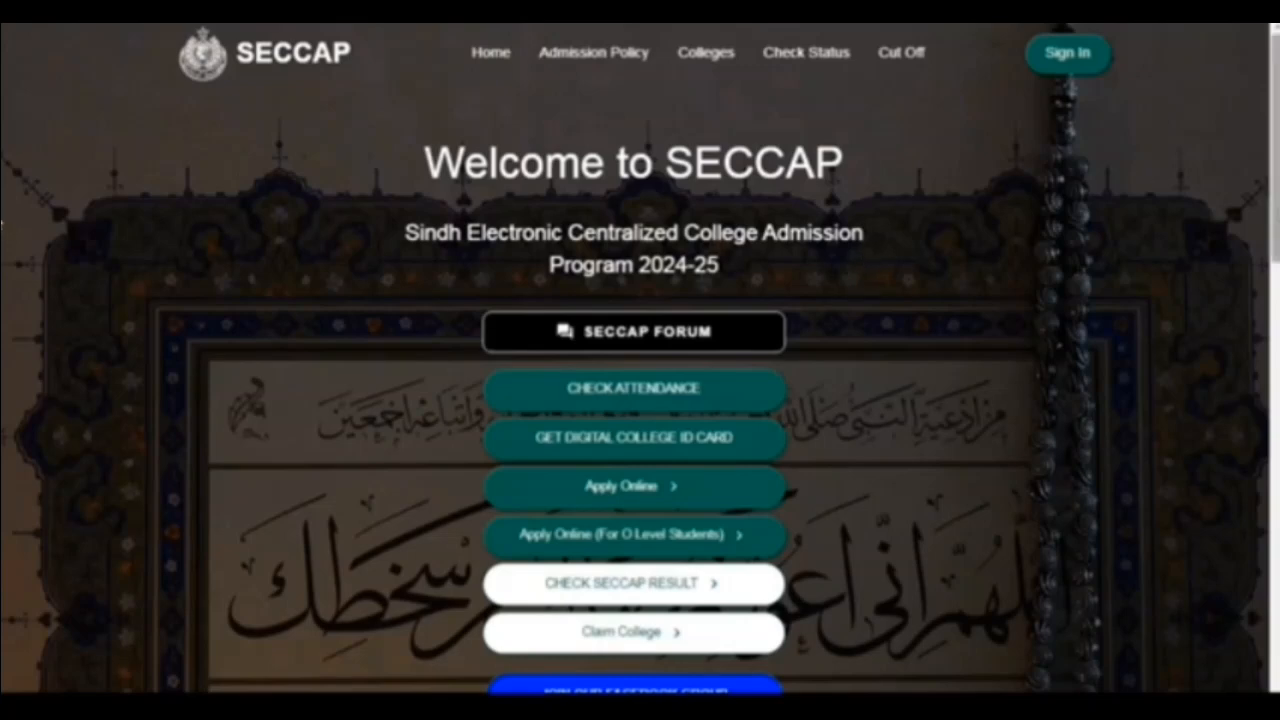
# - Start a new application through the regular online application option, not the O Level one
pyautogui.scroll(-1, 640, 364)
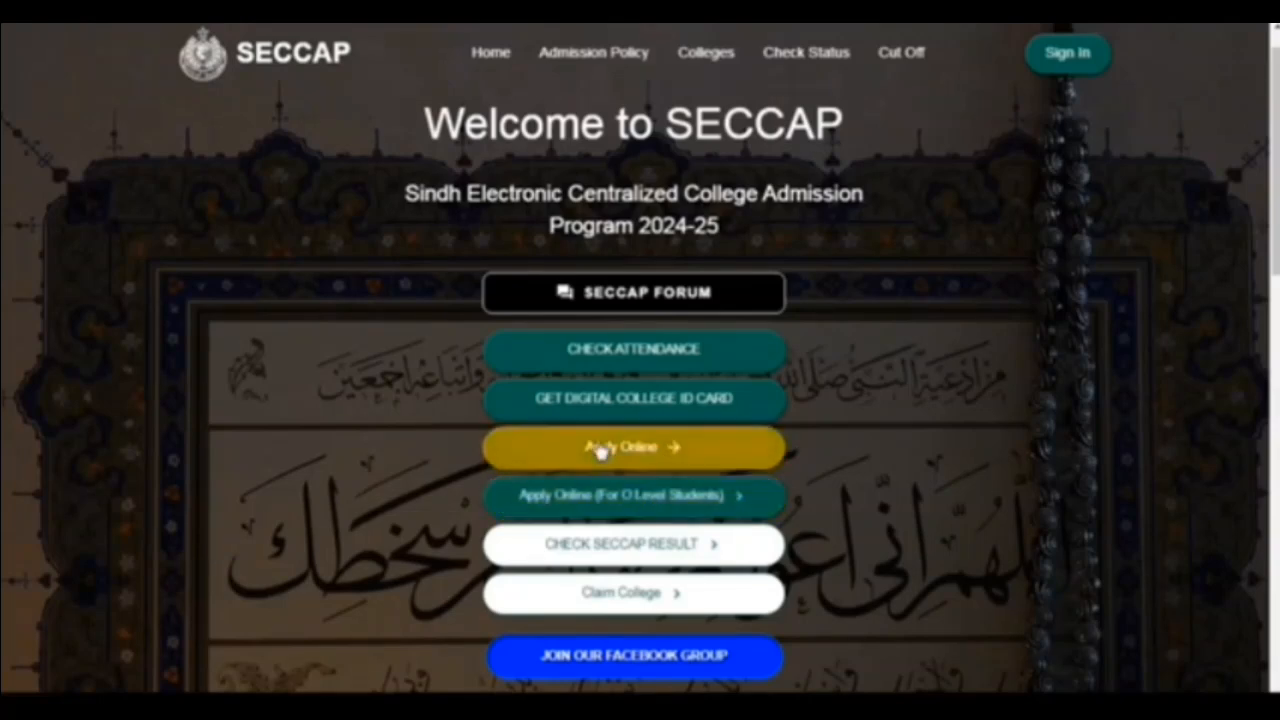
pyautogui.click(527, 459)
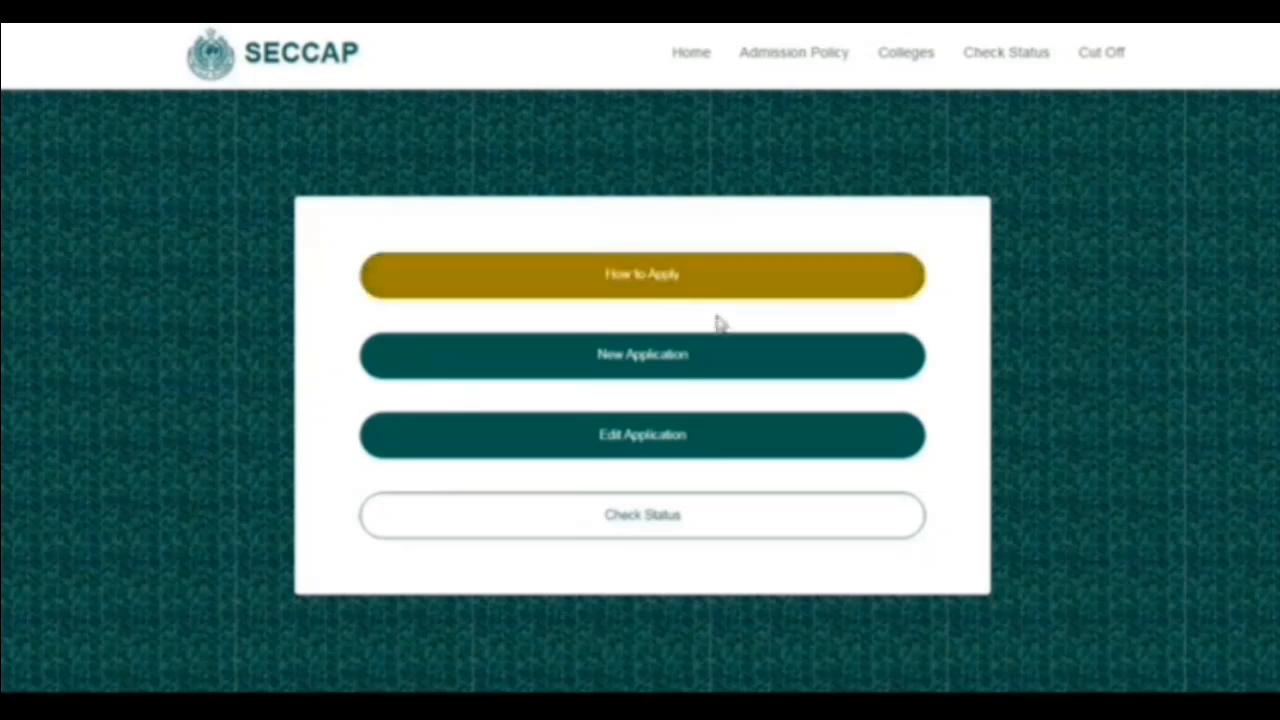
pyautogui.click(717, 366)
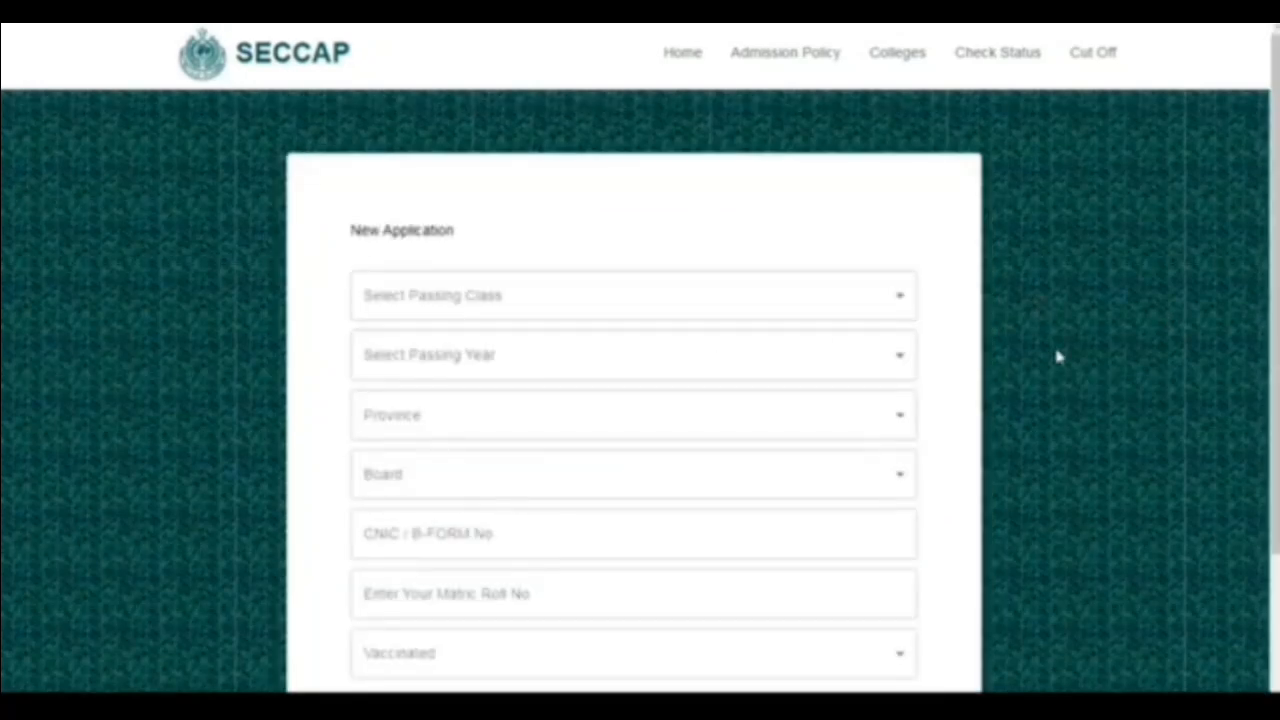
# - Set the passing class to Ninth and the passing year to 2023 in the new application
pyautogui.scroll(-1, 1058, 357)
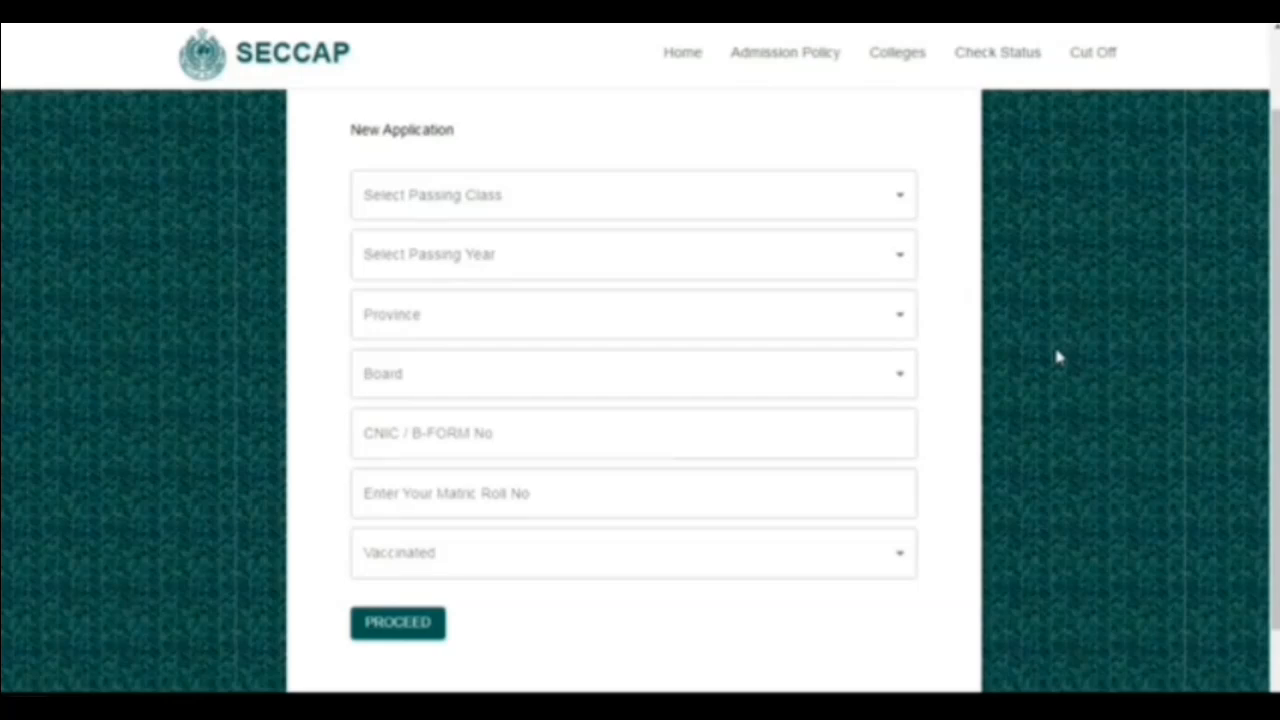
pyautogui.click(547, 203)
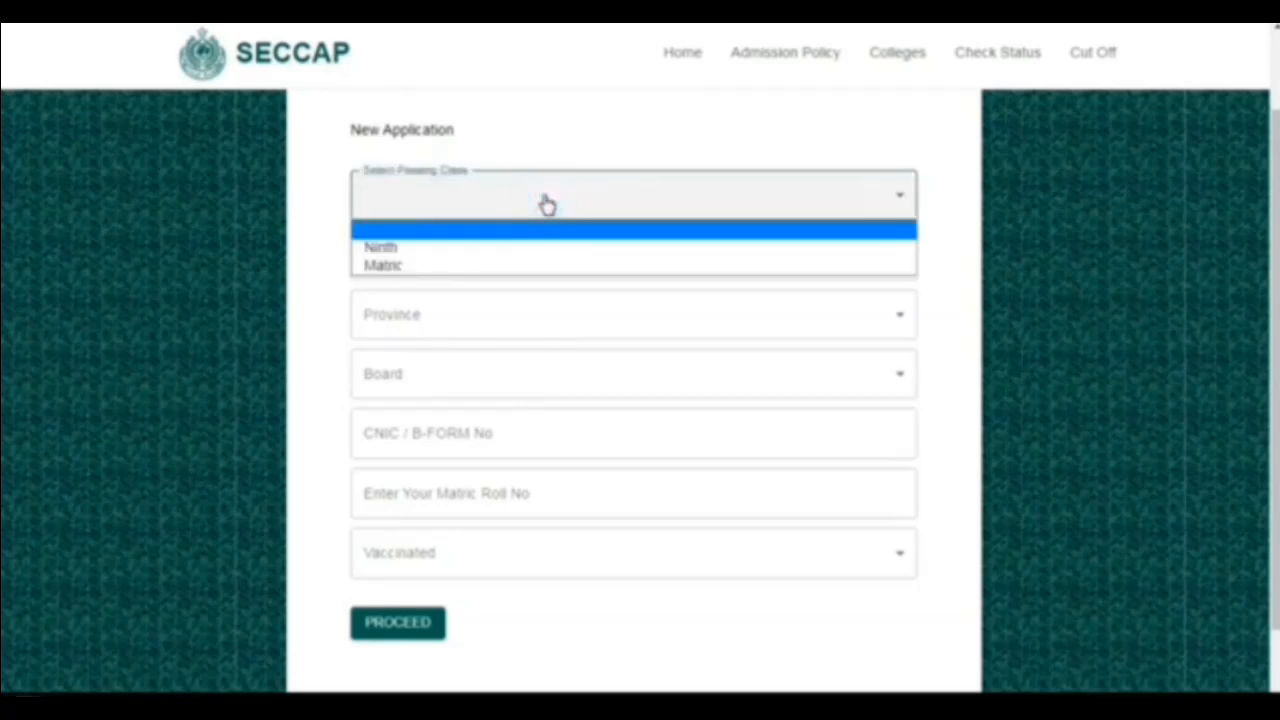
pyautogui.click(435, 249)
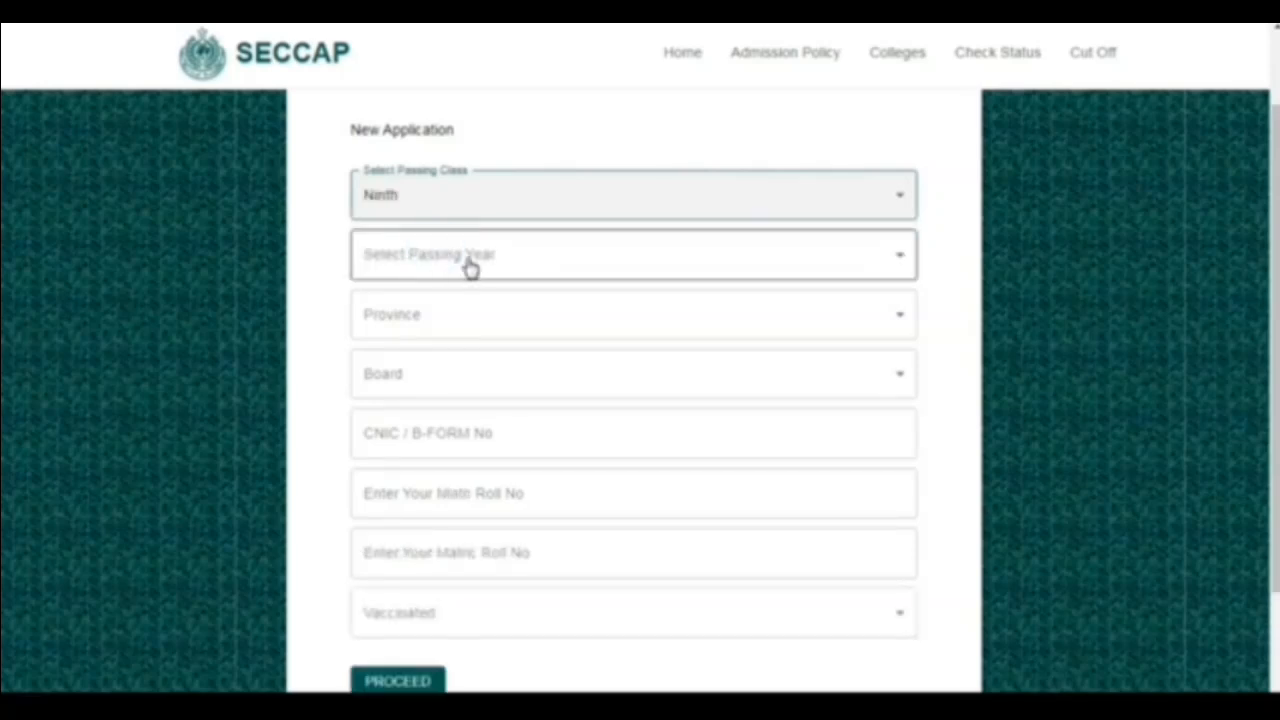
pyautogui.click(470, 265)
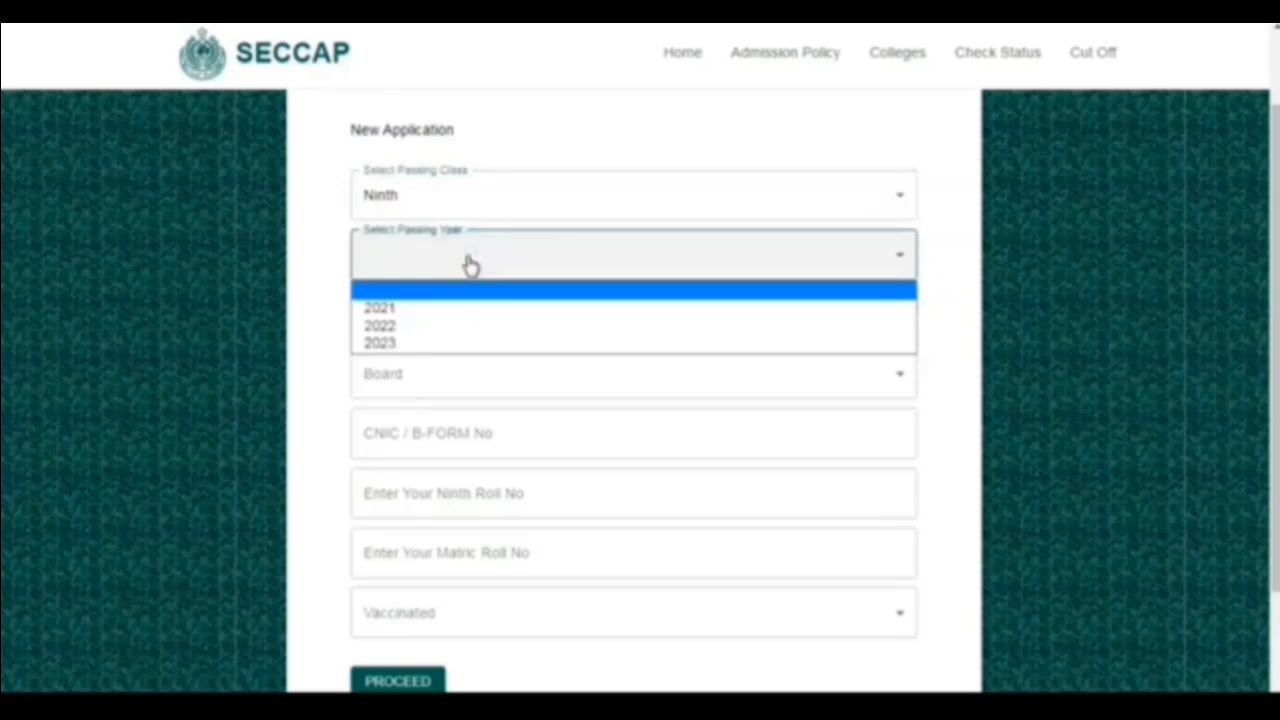
pyautogui.click(397, 345)
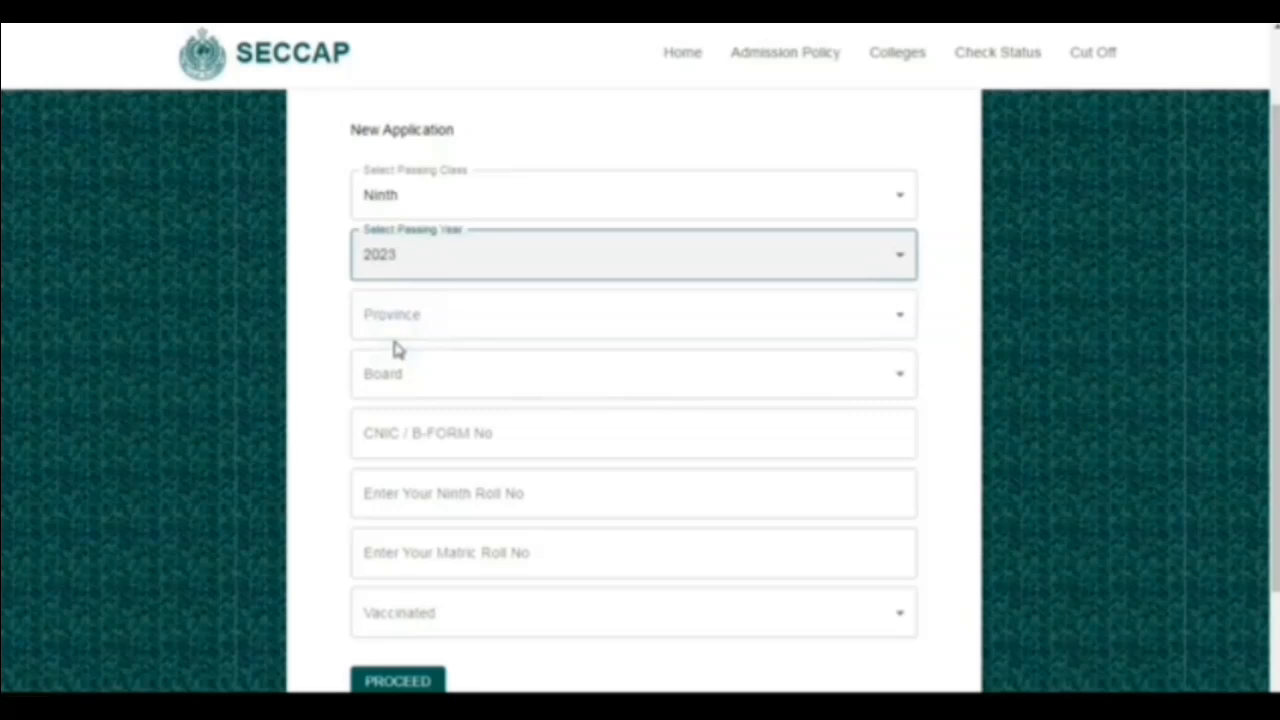
# - Choose Sindh as the province and BISE Karachi as the board
pyautogui.click(397, 331)
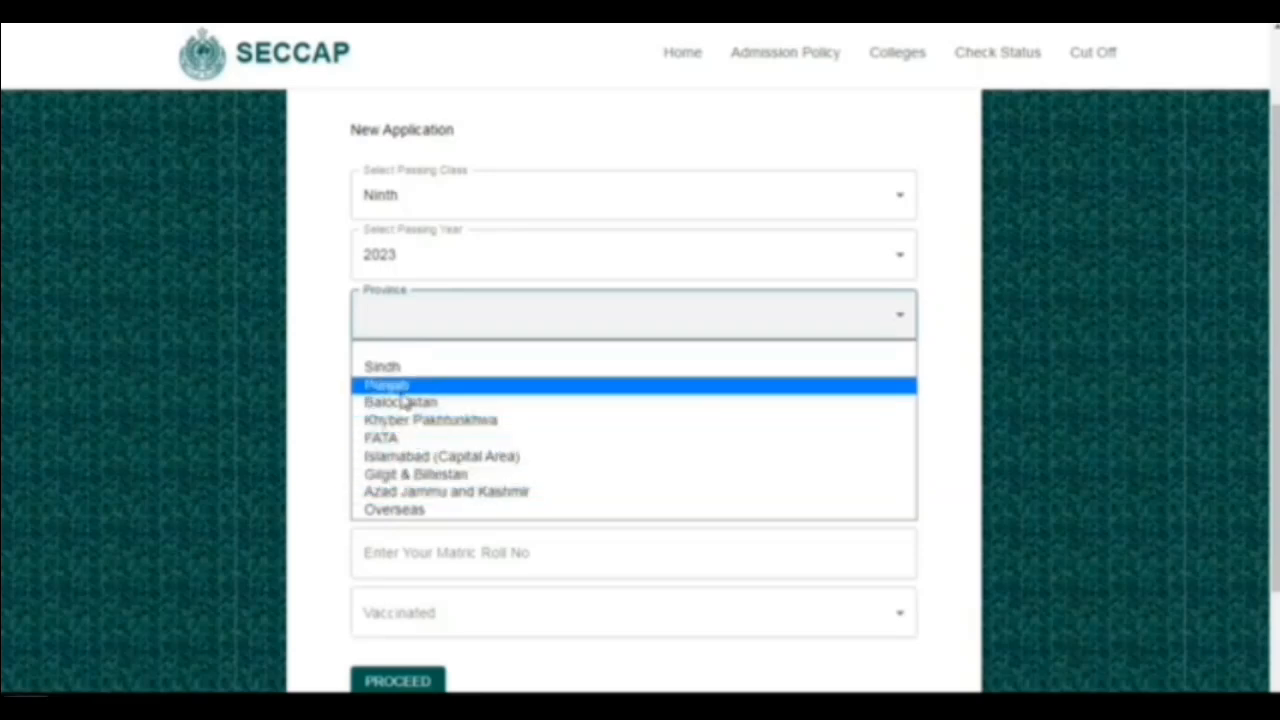
pyautogui.click(401, 370)
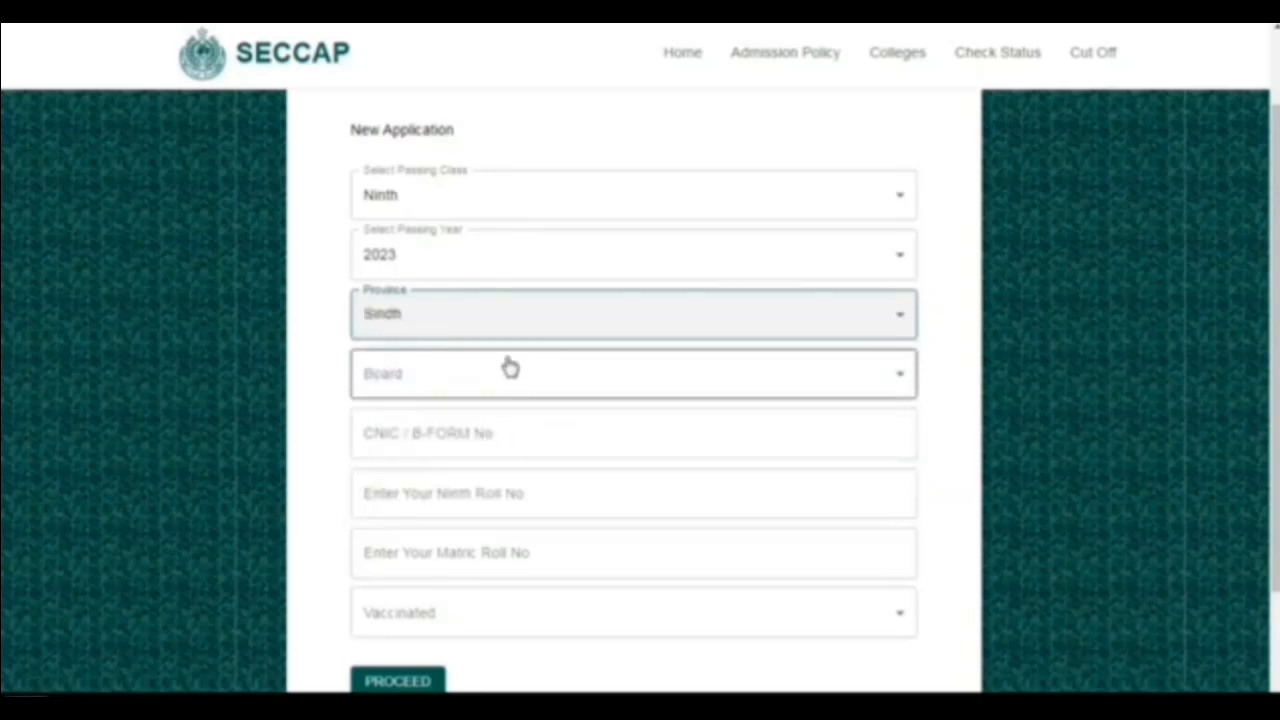
pyautogui.click(440, 385)
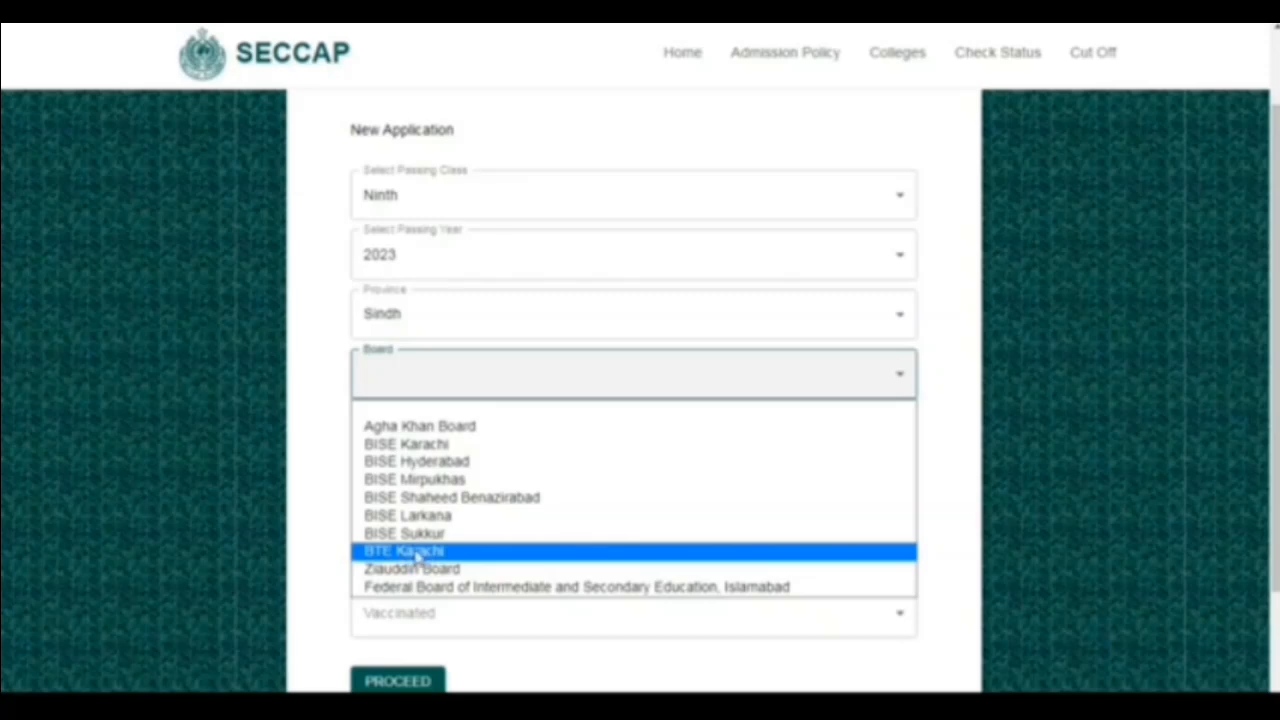
pyautogui.click(398, 447)
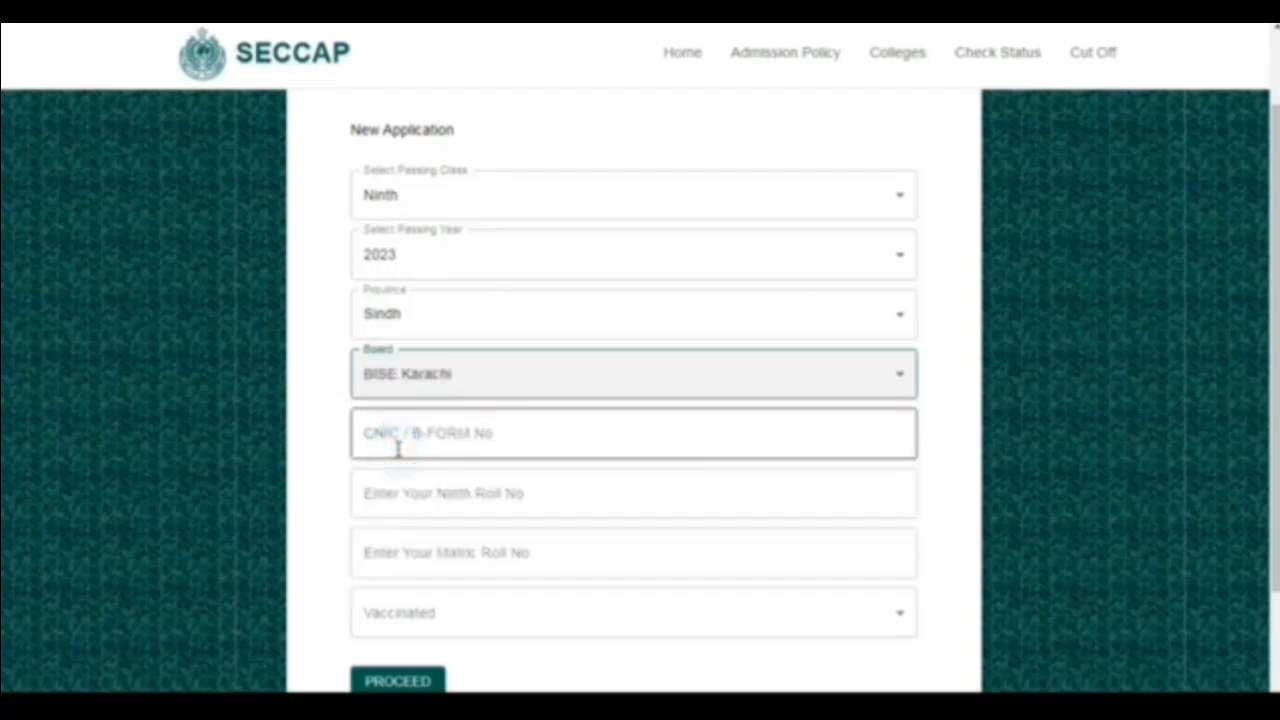
# - Enter the applicant's CNIC / B-Form number in the new application
pyautogui.click(398, 450)
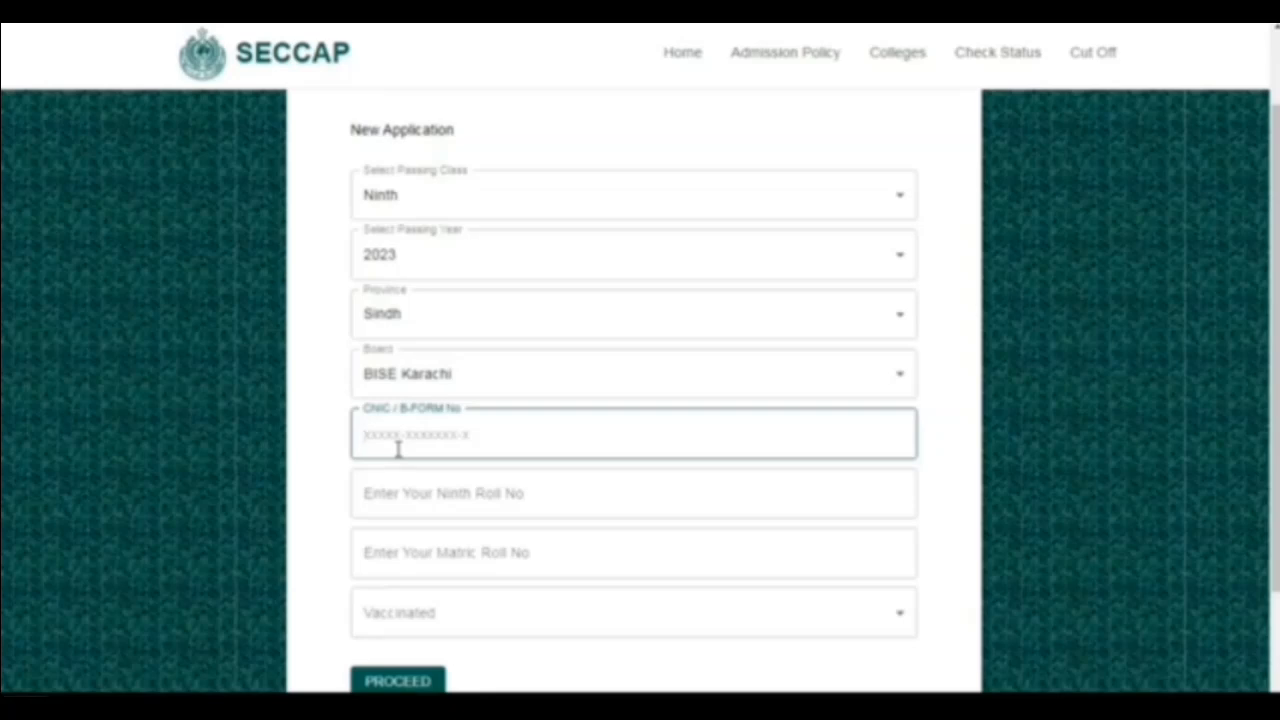
pyautogui.write('46666-')
pyautogui.write('66666')
pyautogui.write('66-6')
# - Fill in the applicant's ninth roll number and matric roll number
pyautogui.click(419, 492)
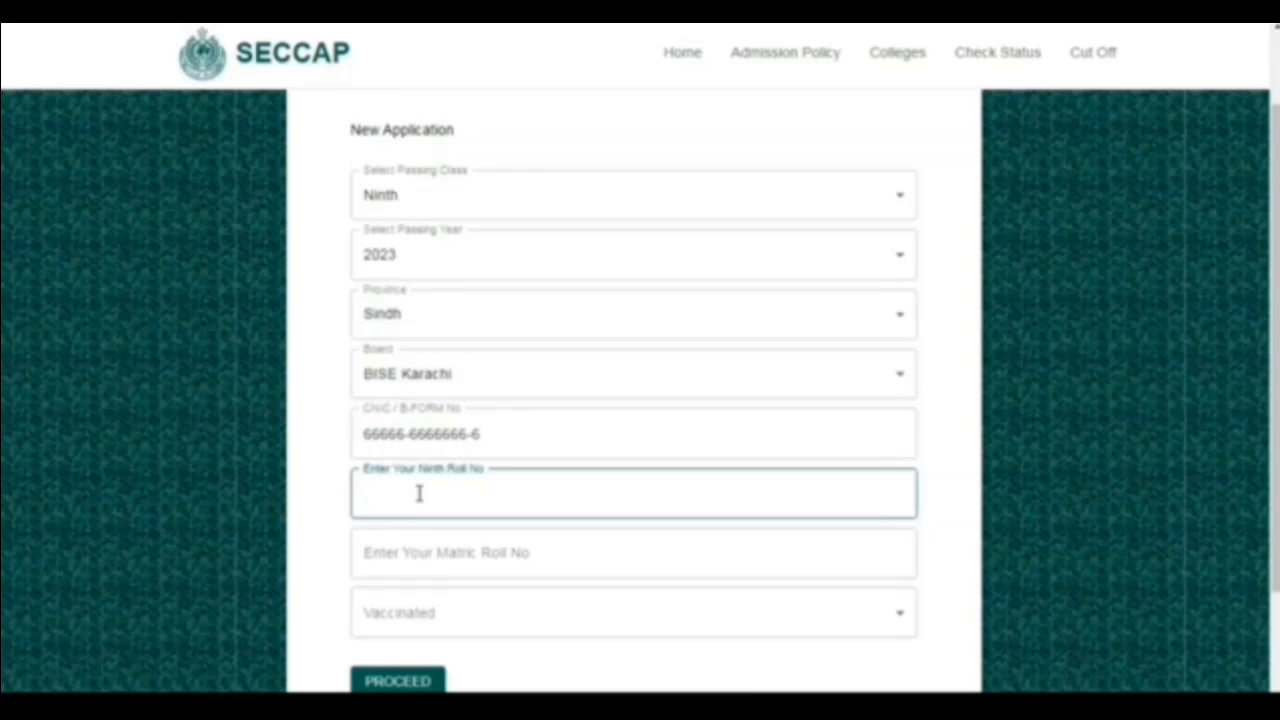
pyautogui.write('33333')
pyautogui.click(429, 557)
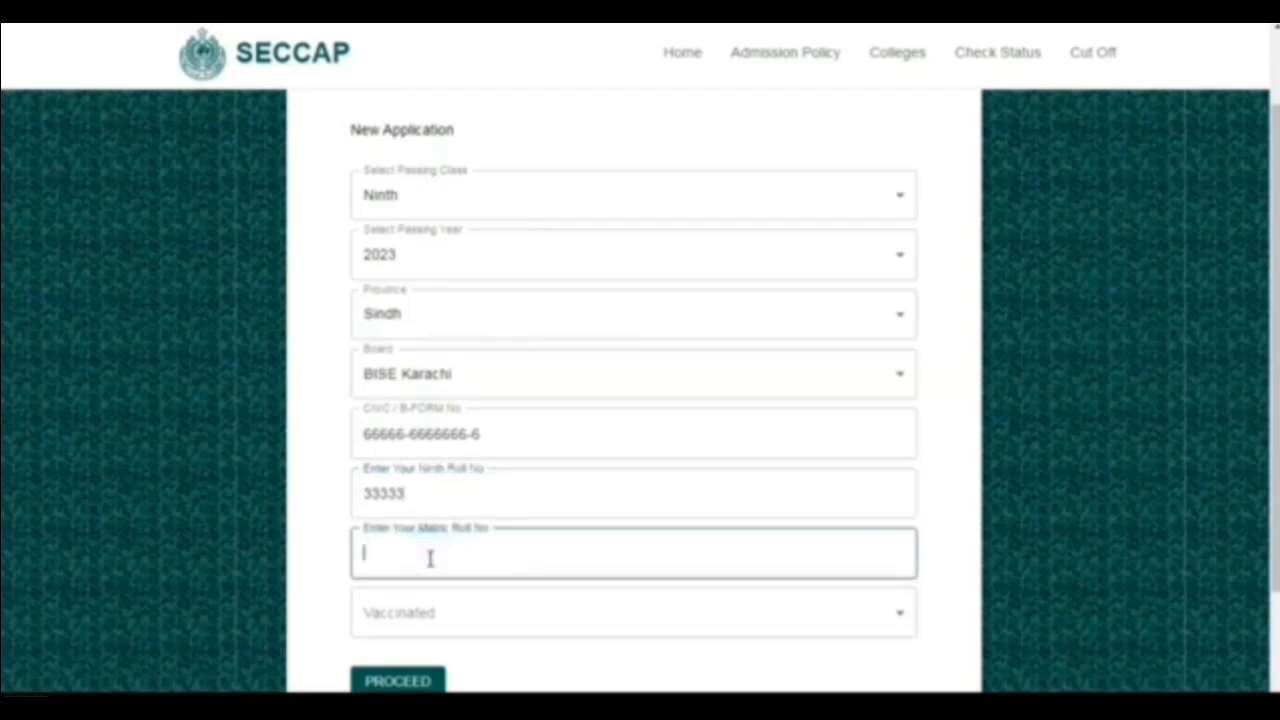
pyautogui.write('999999')
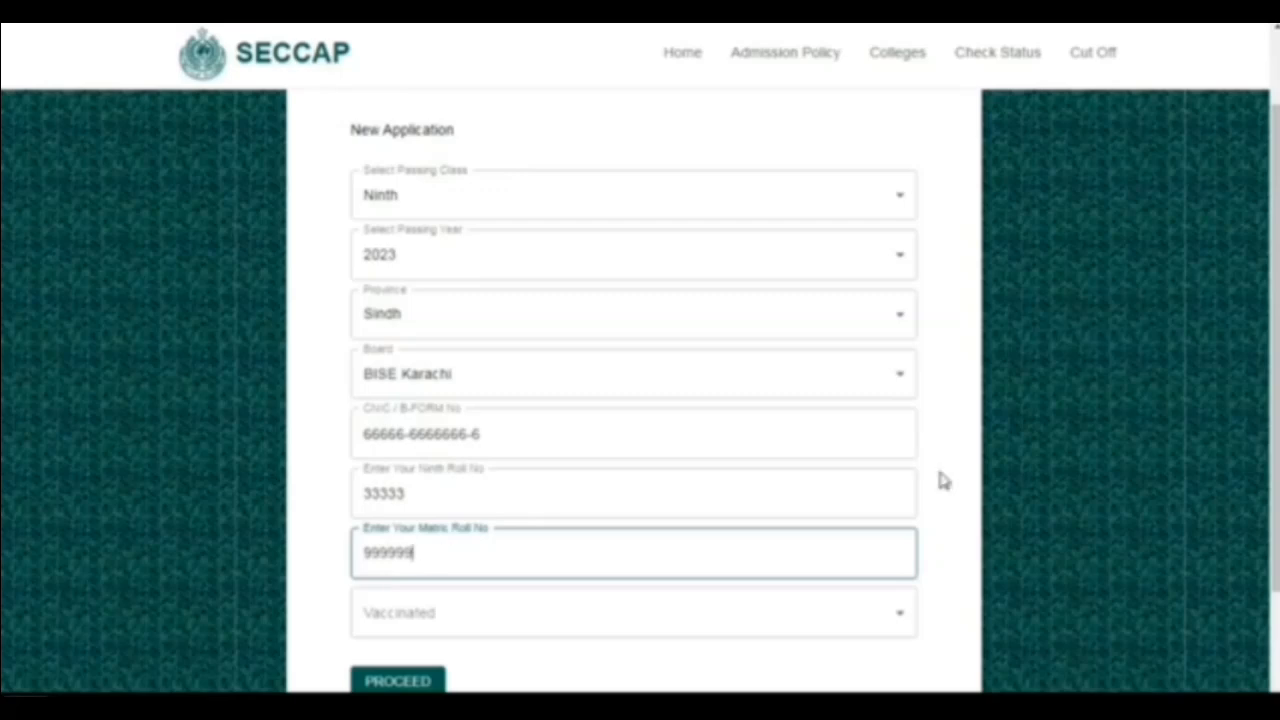
# - Set the vaccinated status to Yes and proceed to the educational details
pyautogui.scroll(-2, 943, 481)
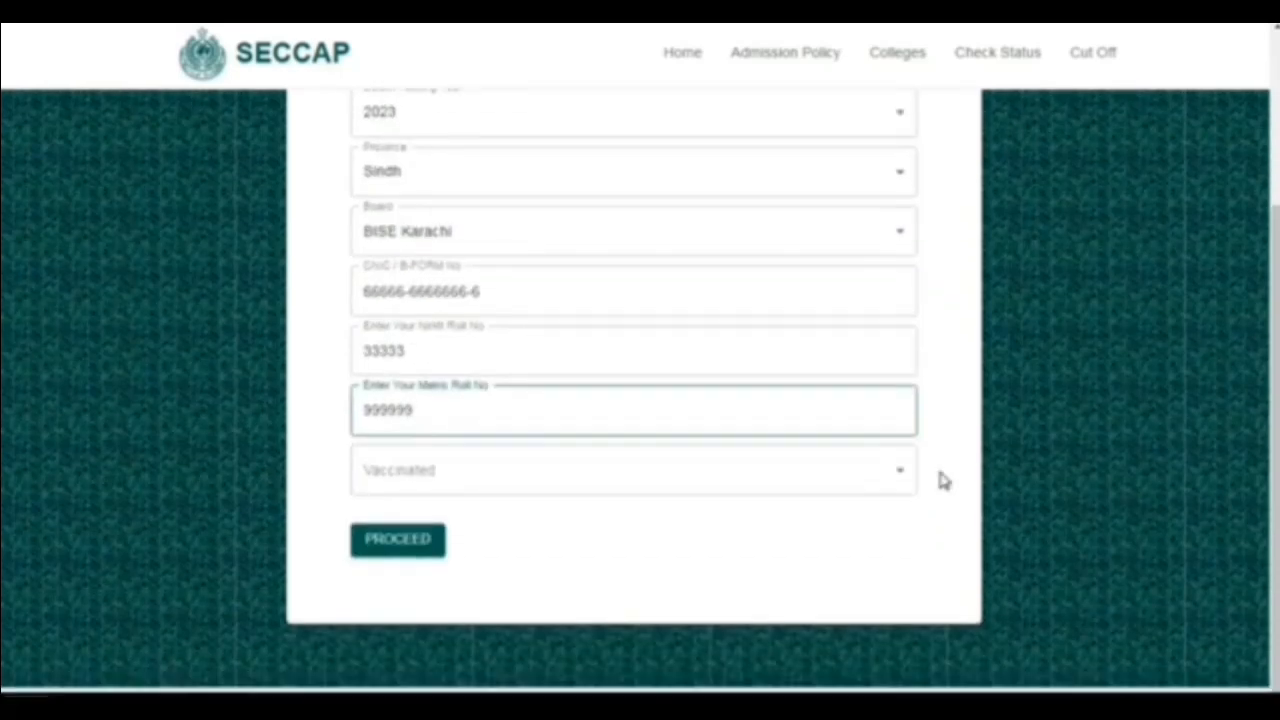
pyautogui.click(566, 480)
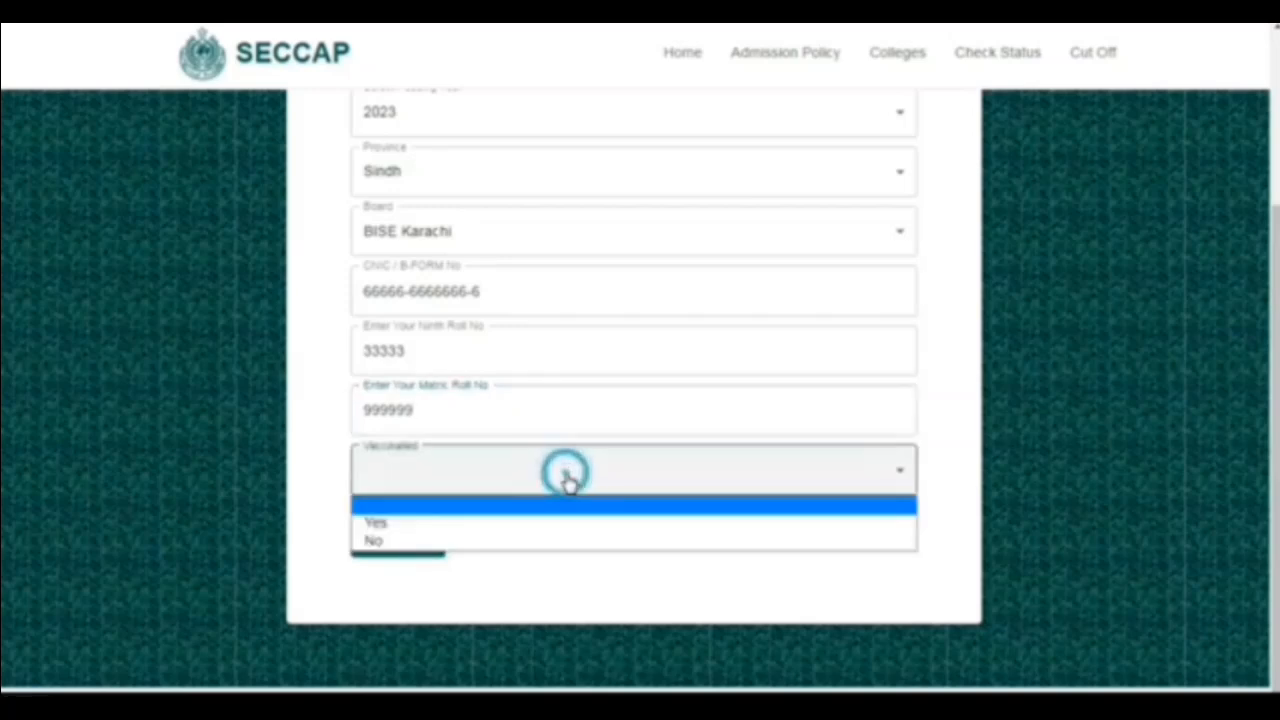
pyautogui.click(469, 522)
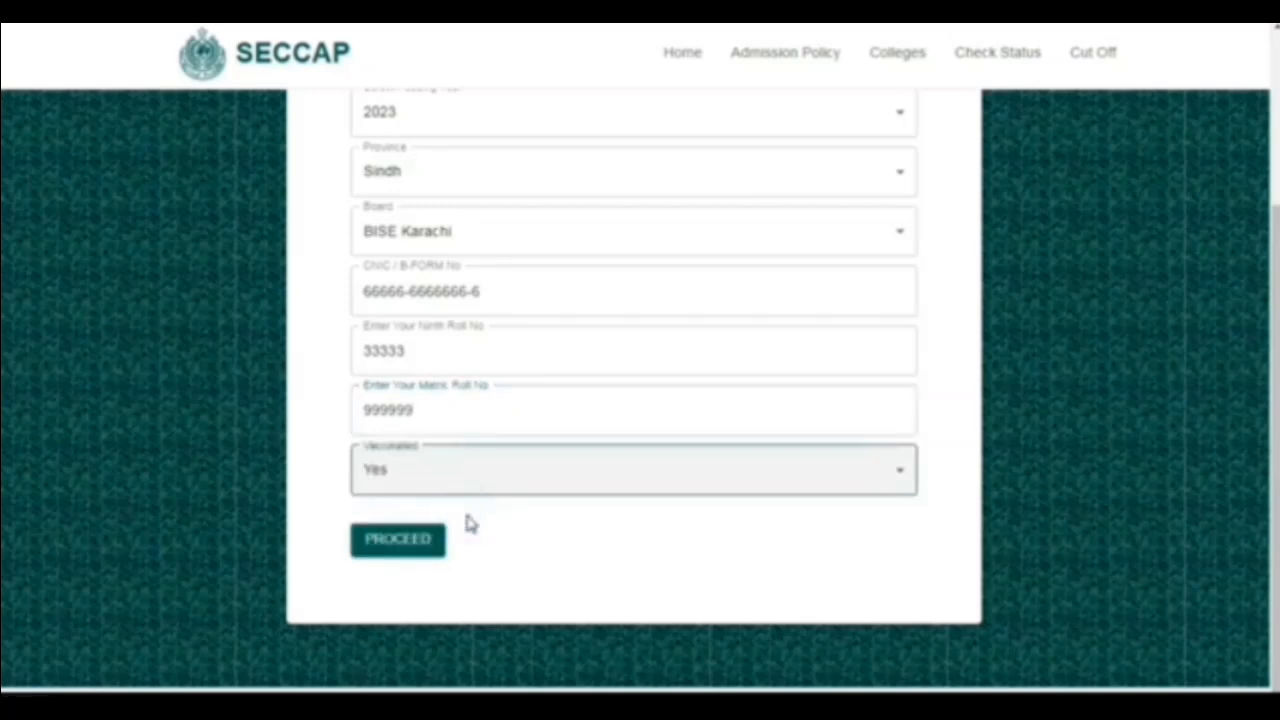
pyautogui.click(415, 548)
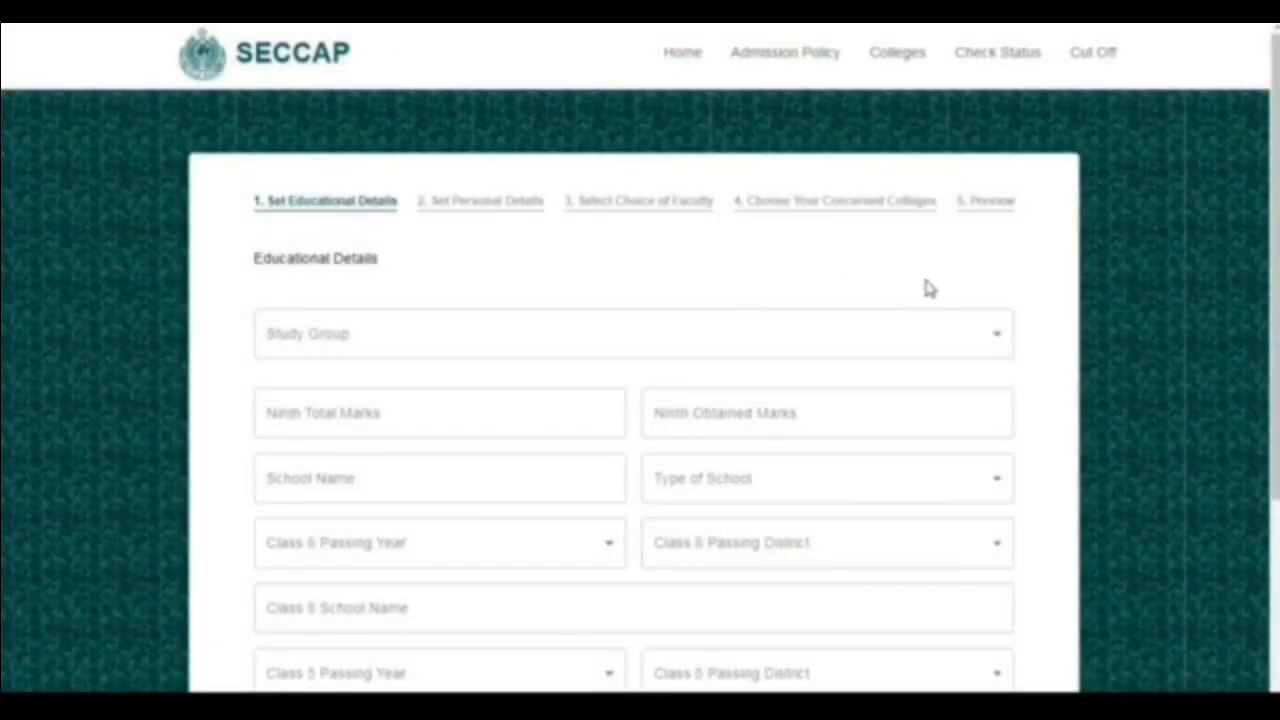
# - Set the study group to SCIENCE and the subject to COMPUTER SCIENCE in the educational details
pyautogui.scroll(-1, 925, 288)
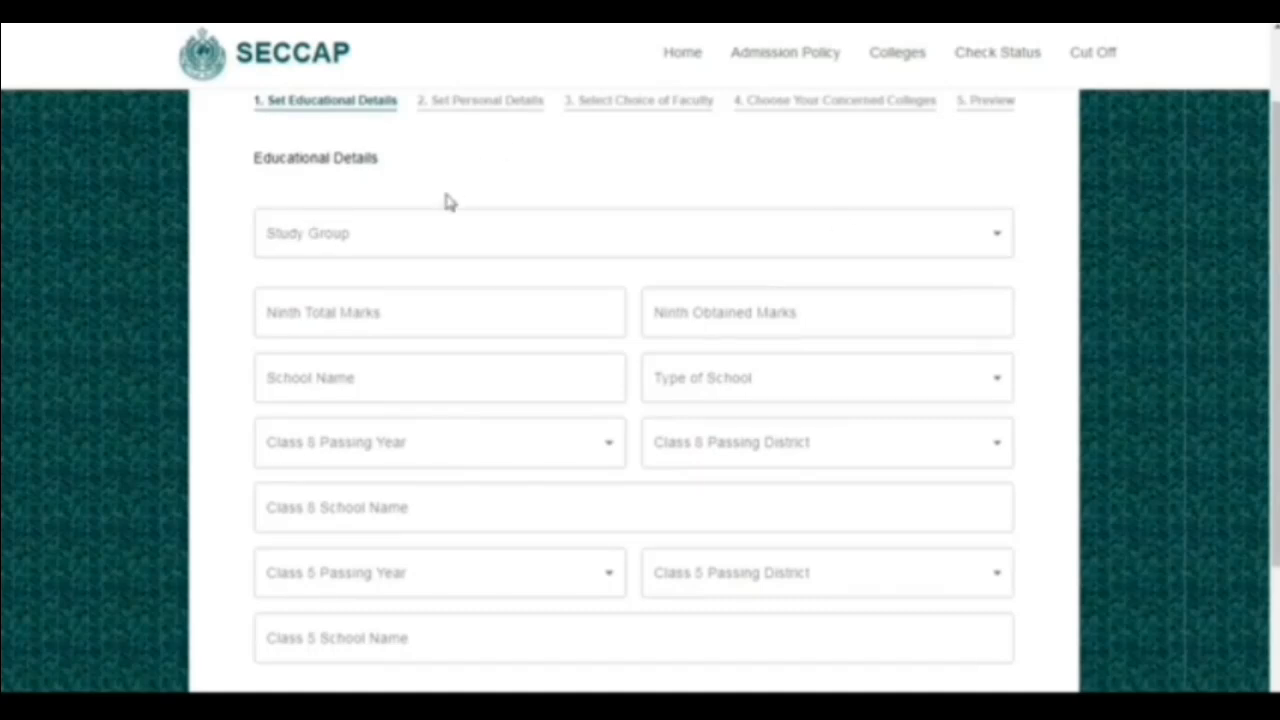
pyautogui.click(459, 245)
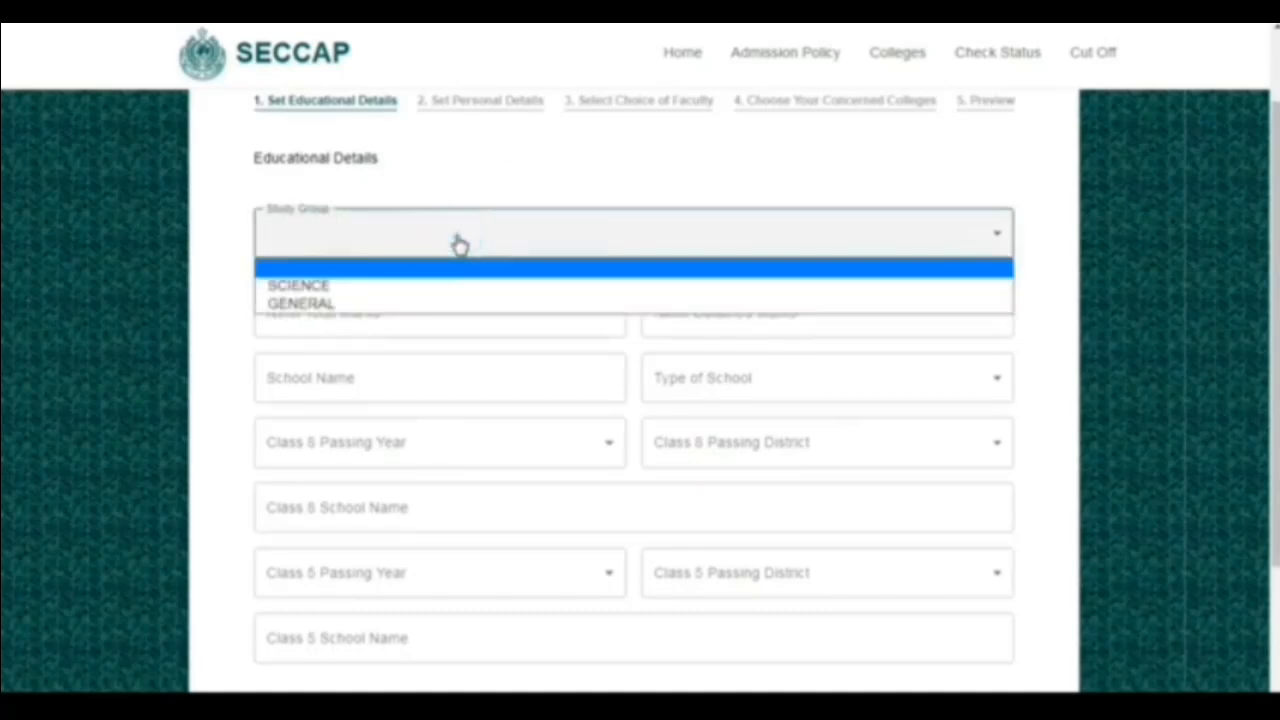
pyautogui.click(371, 287)
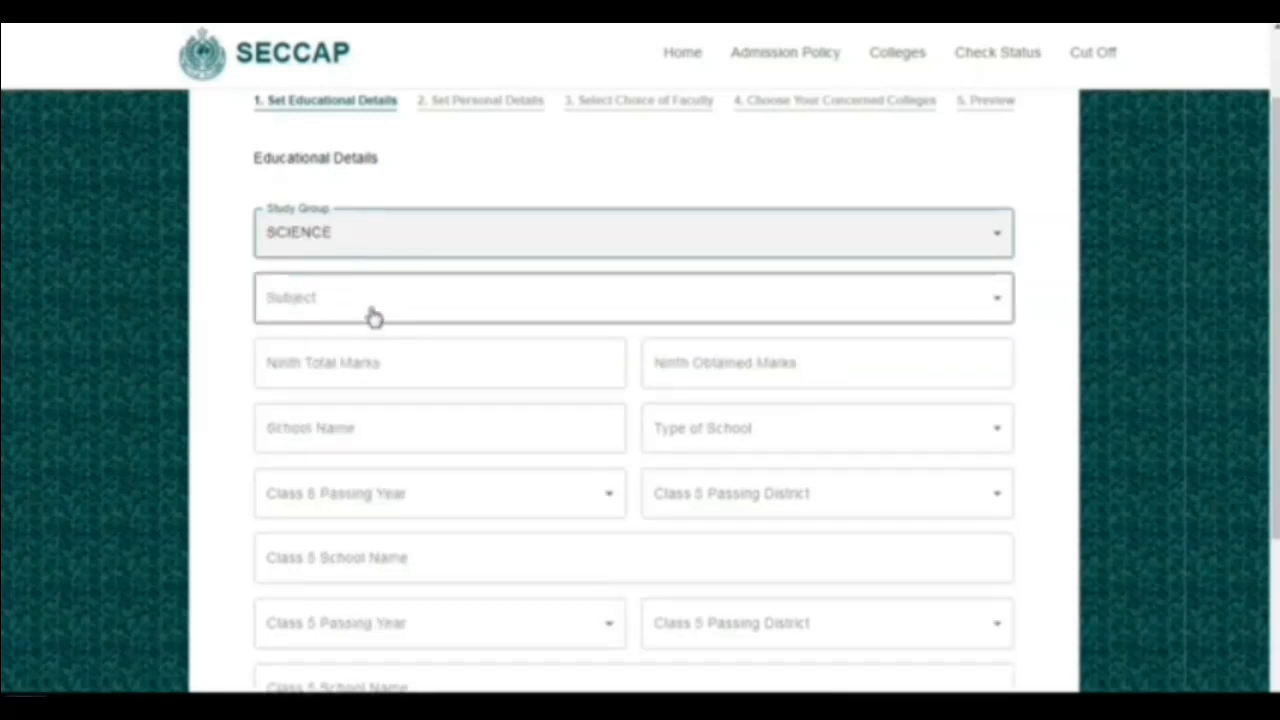
pyautogui.click(373, 316)
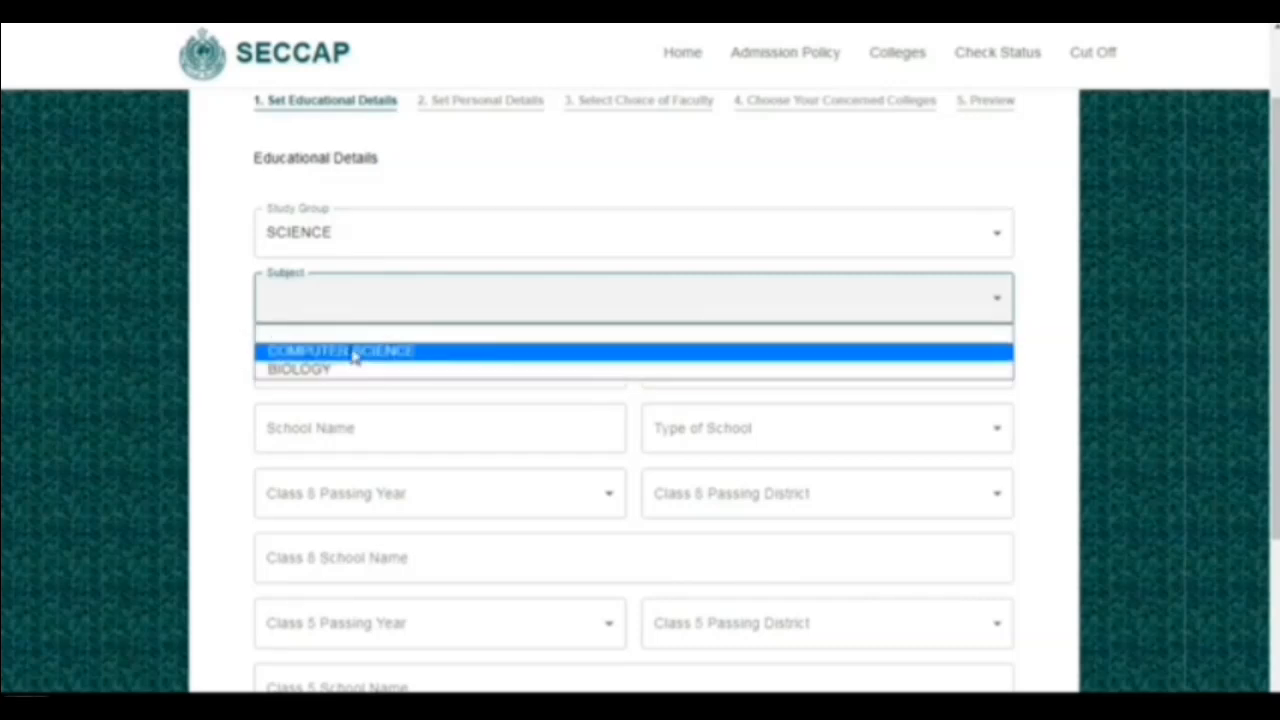
pyautogui.click(355, 352)
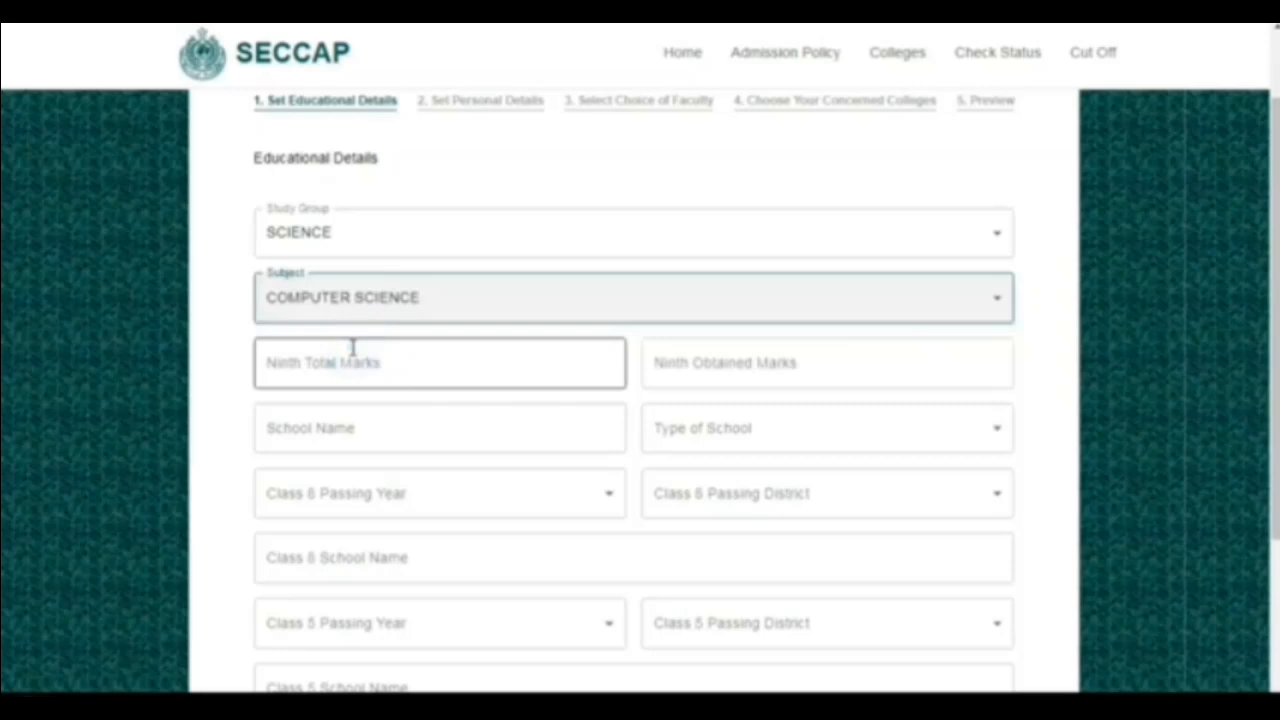
# - Enter 550 as the ninth total marks and 440 as the ninth obtained marks
pyautogui.click(355, 364)
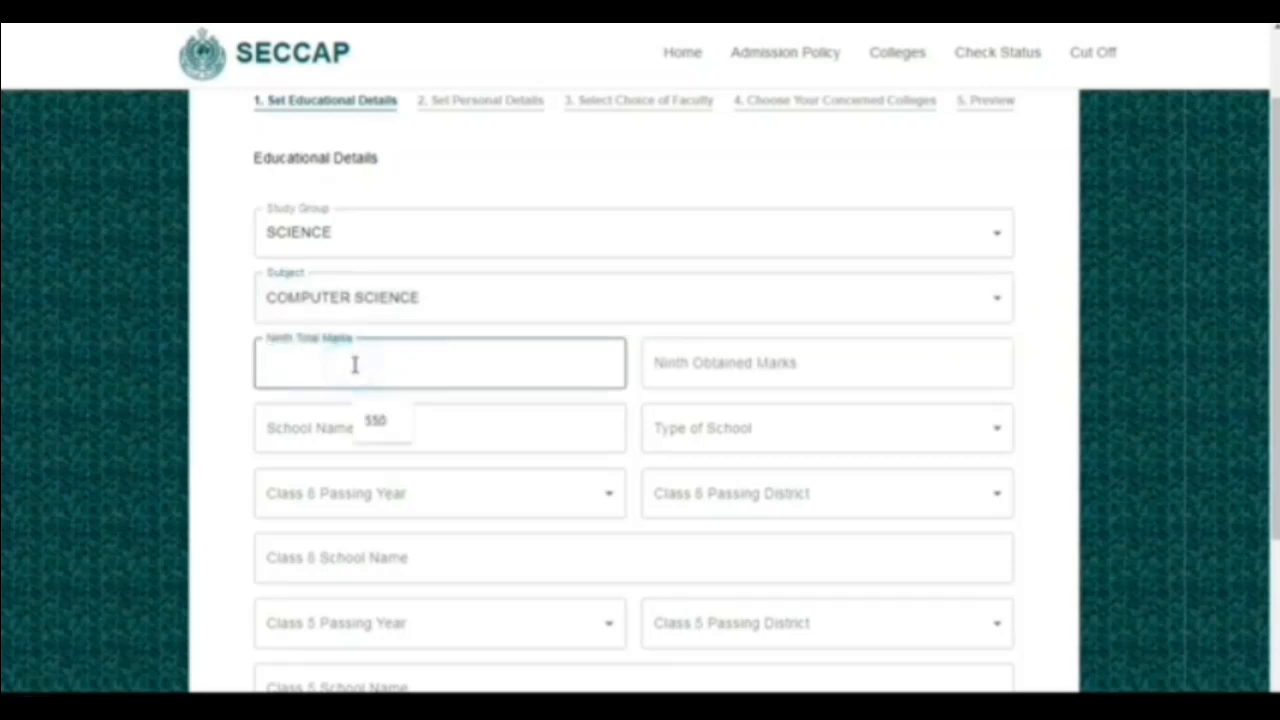
pyautogui.write('550')
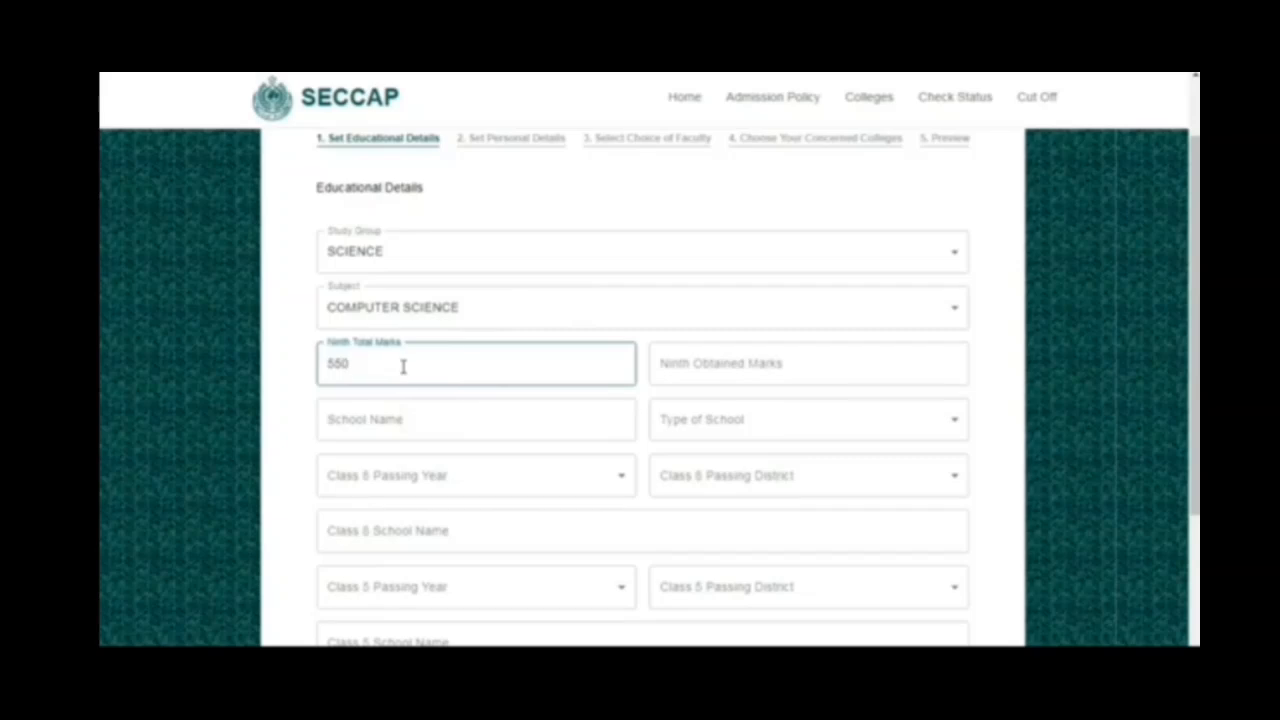
pyautogui.click(726, 363)
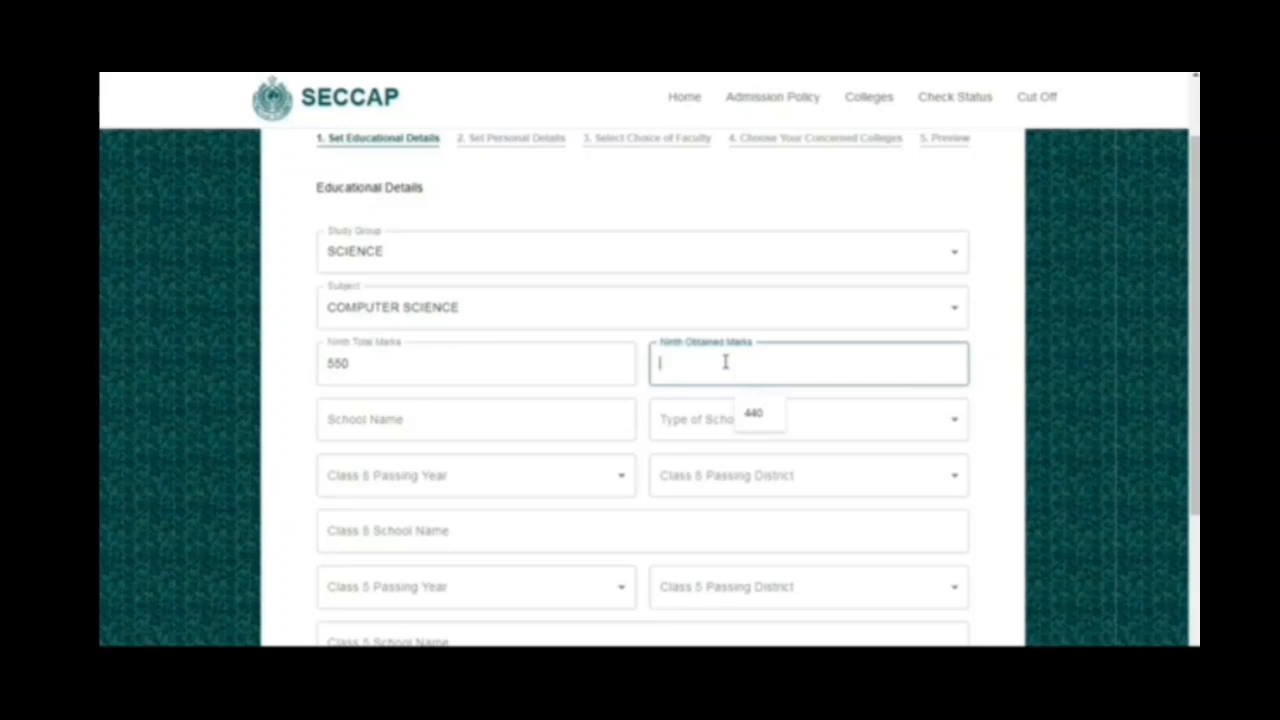
pyautogui.write('440')
# - Enter ABC SCHOOL as the school name and set the type of school to PRIVATE
pyautogui.click(365, 428)
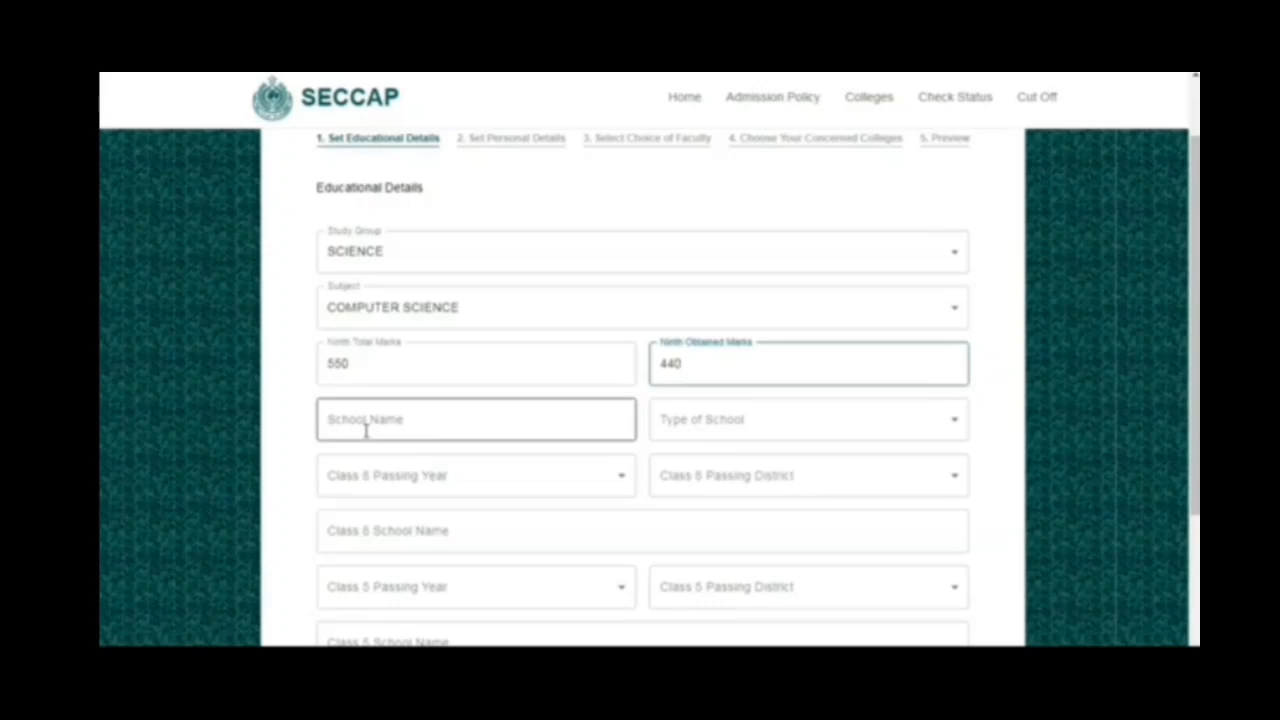
pyautogui.click(366, 428)
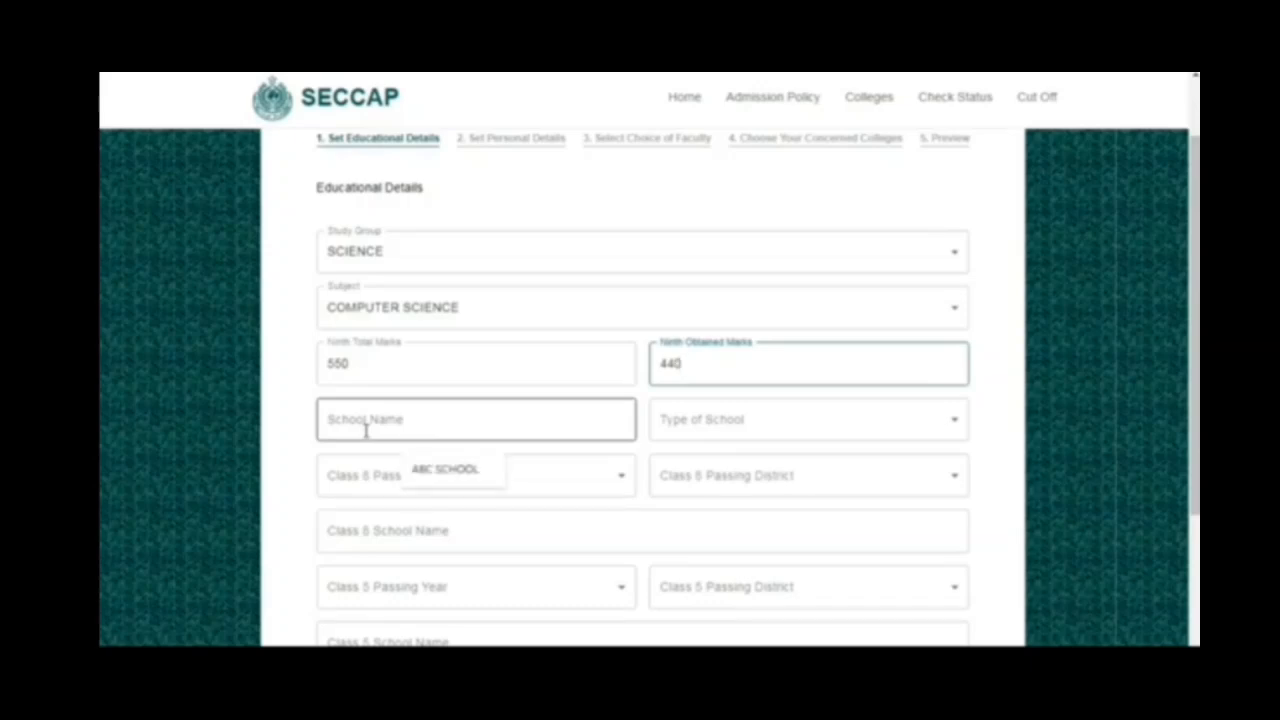
pyautogui.click(447, 470)
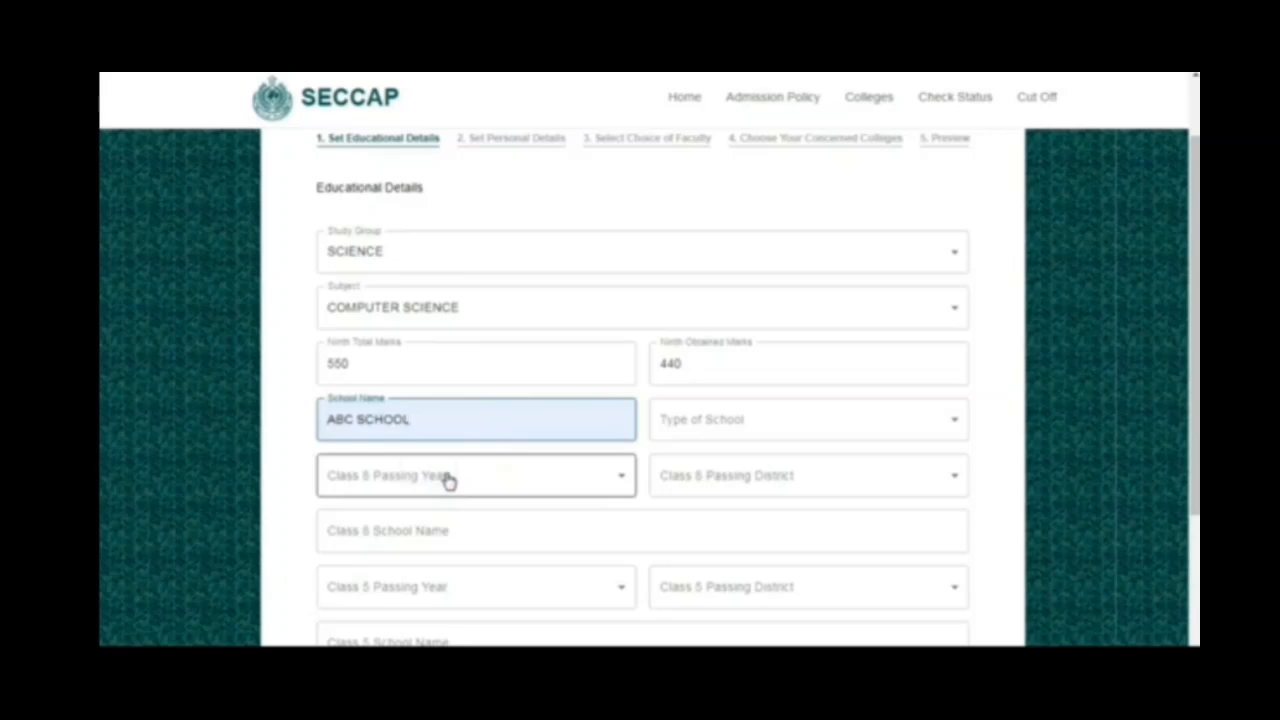
pyautogui.click(697, 432)
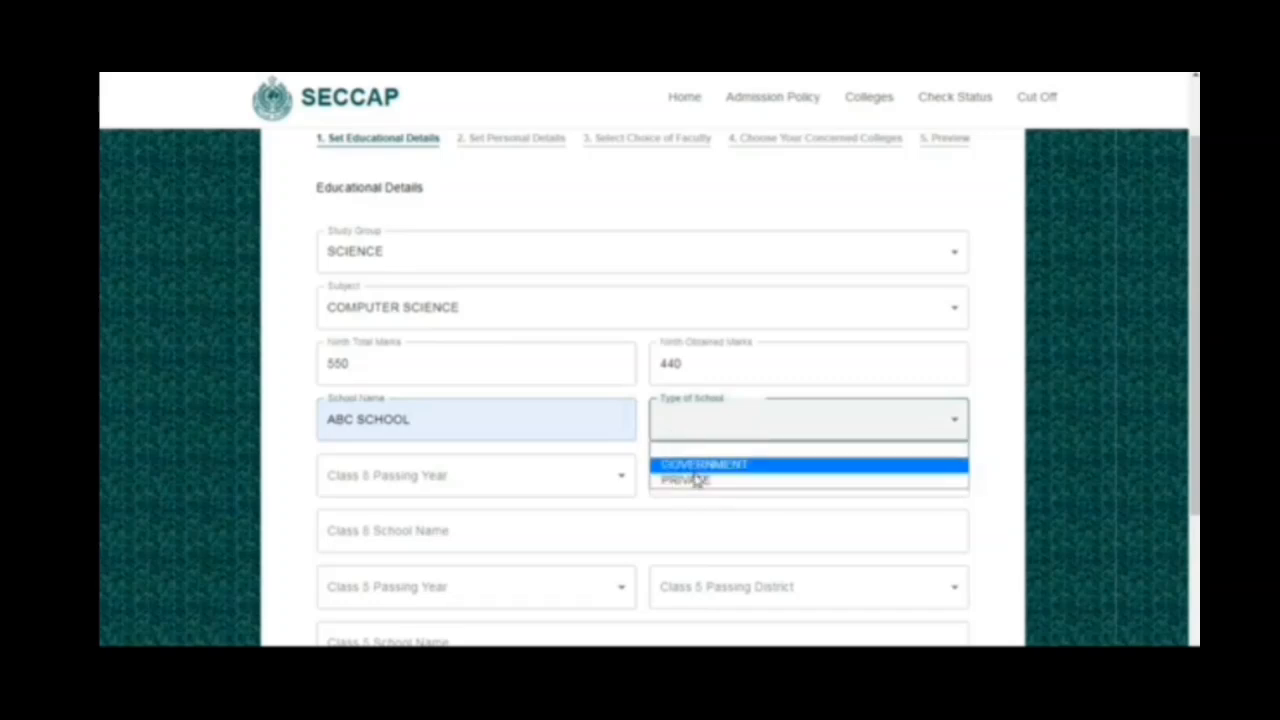
pyautogui.click(697, 480)
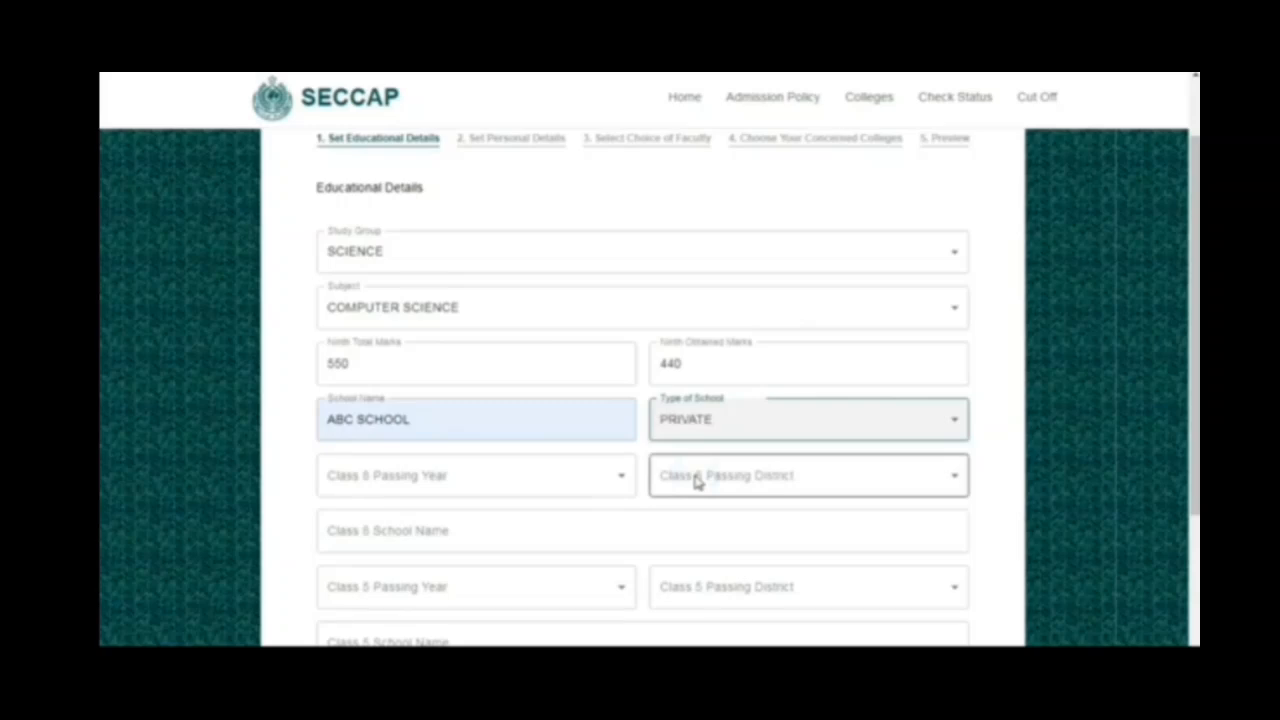
# - Set the Class 8 passing year to 2022
pyautogui.click(475, 482)
pyautogui.click(345, 548)
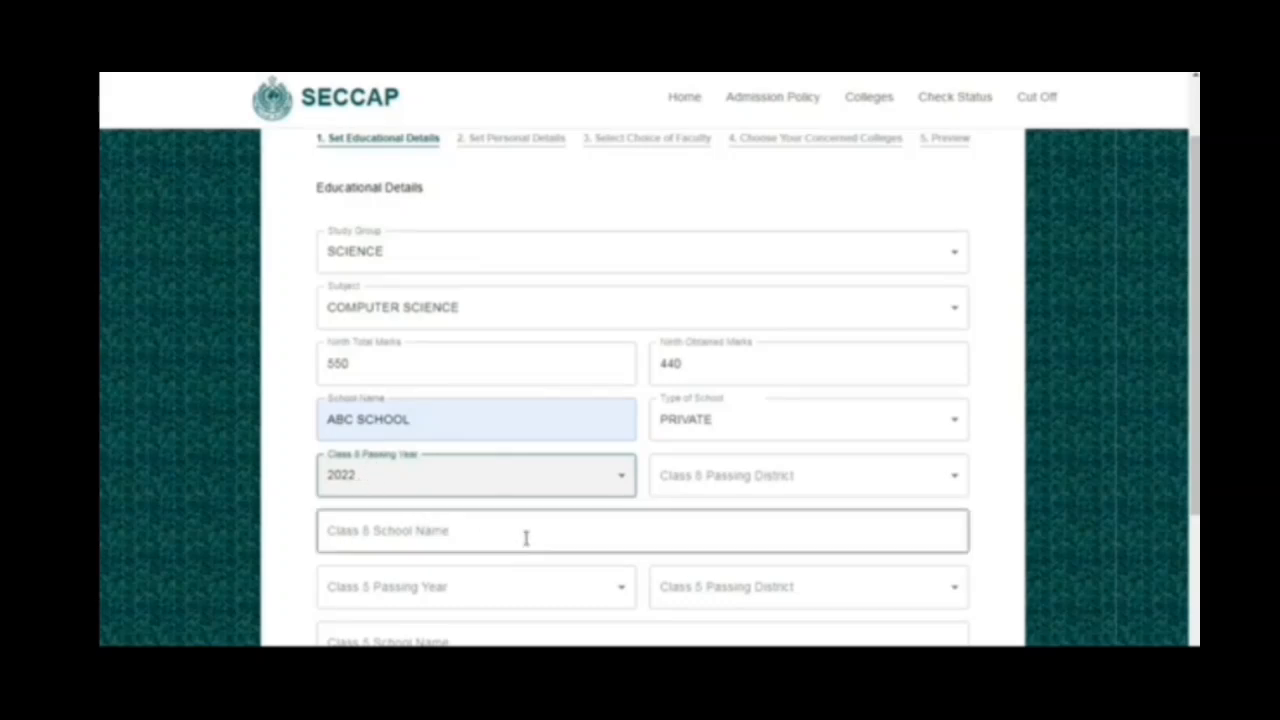
# - Set the Class 8 passing district to KARACHI KORANGI and enter ABC SCHOOL as the Class 8 school name
pyautogui.click(705, 478)
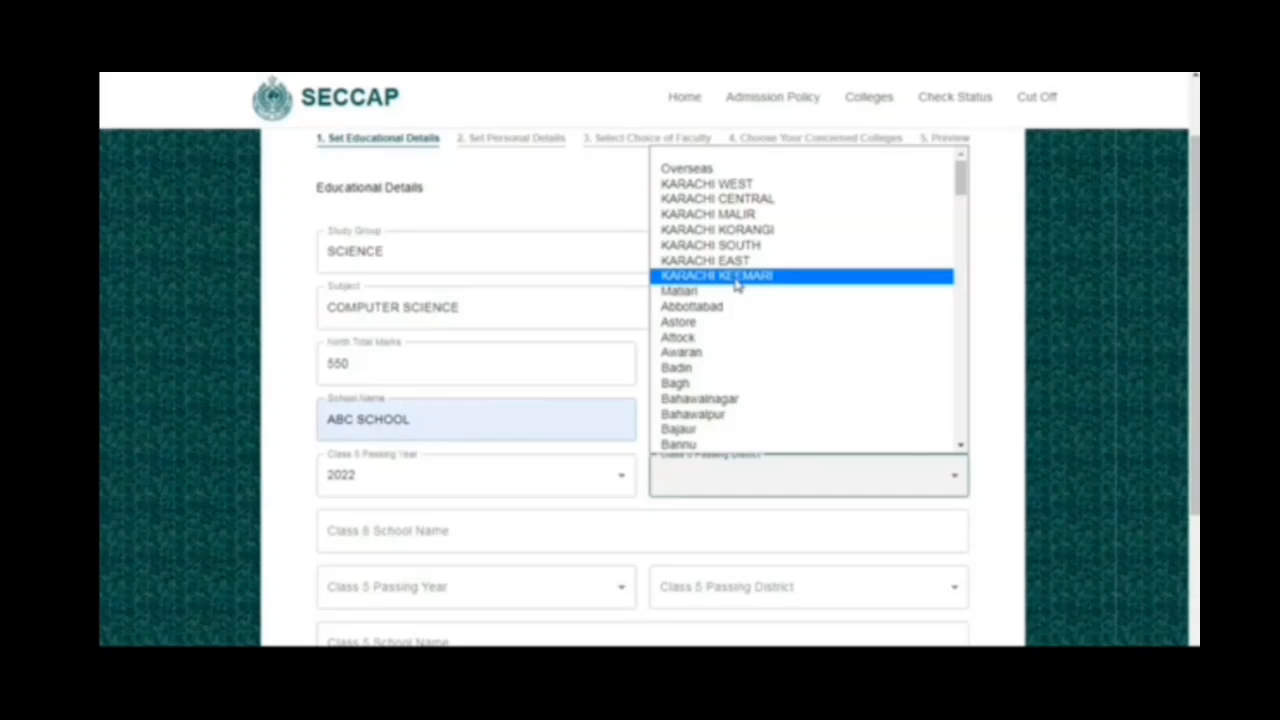
pyautogui.click(705, 230)
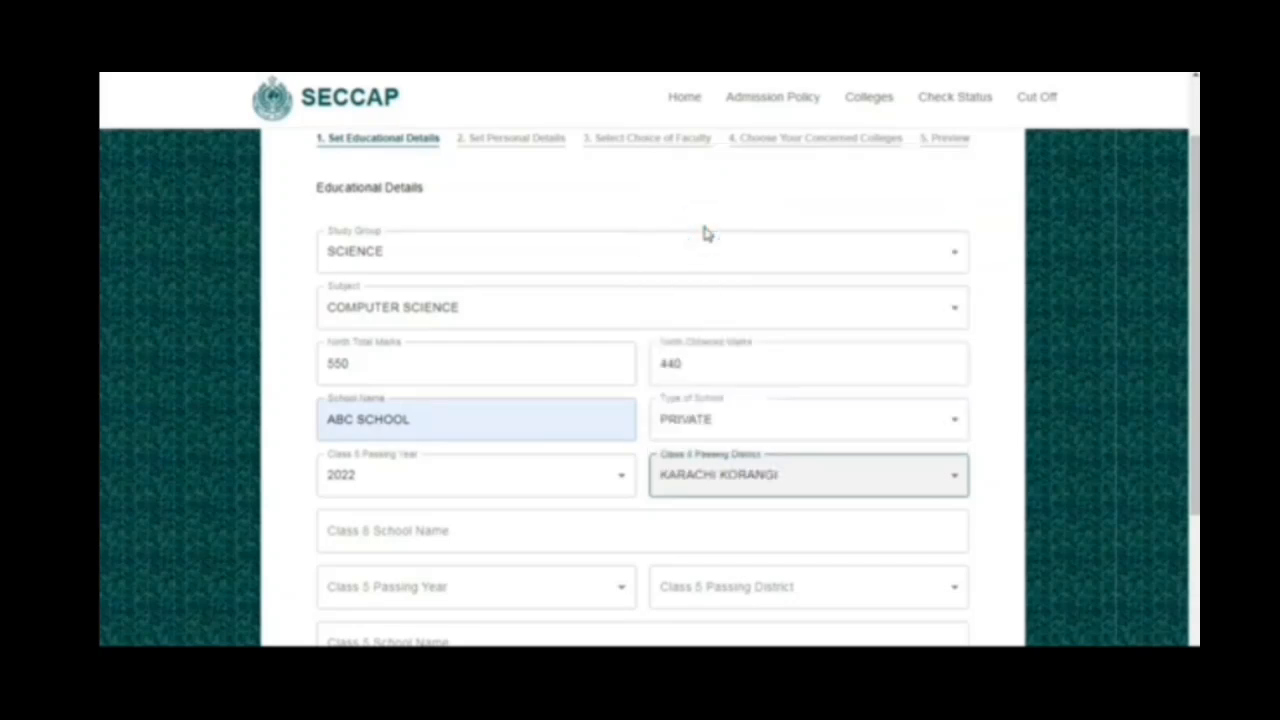
pyautogui.scroll(-3, 705, 233)
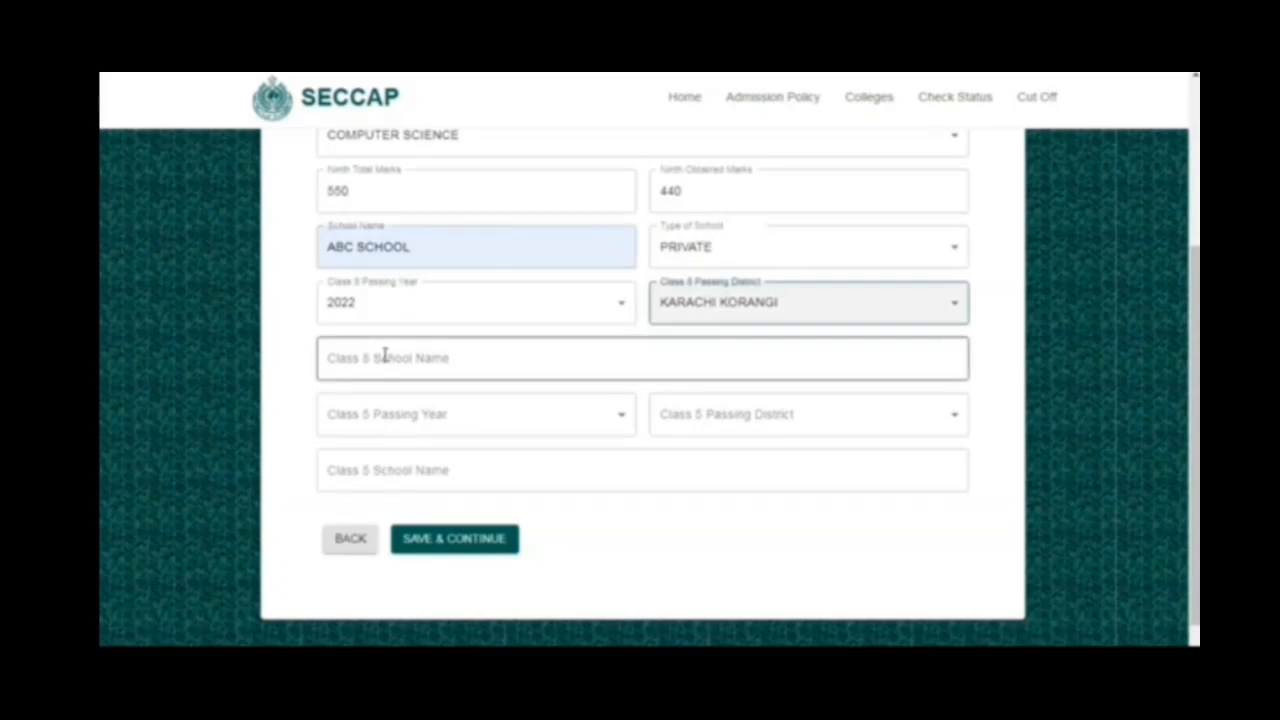
pyautogui.click(384, 356)
pyautogui.click(432, 408)
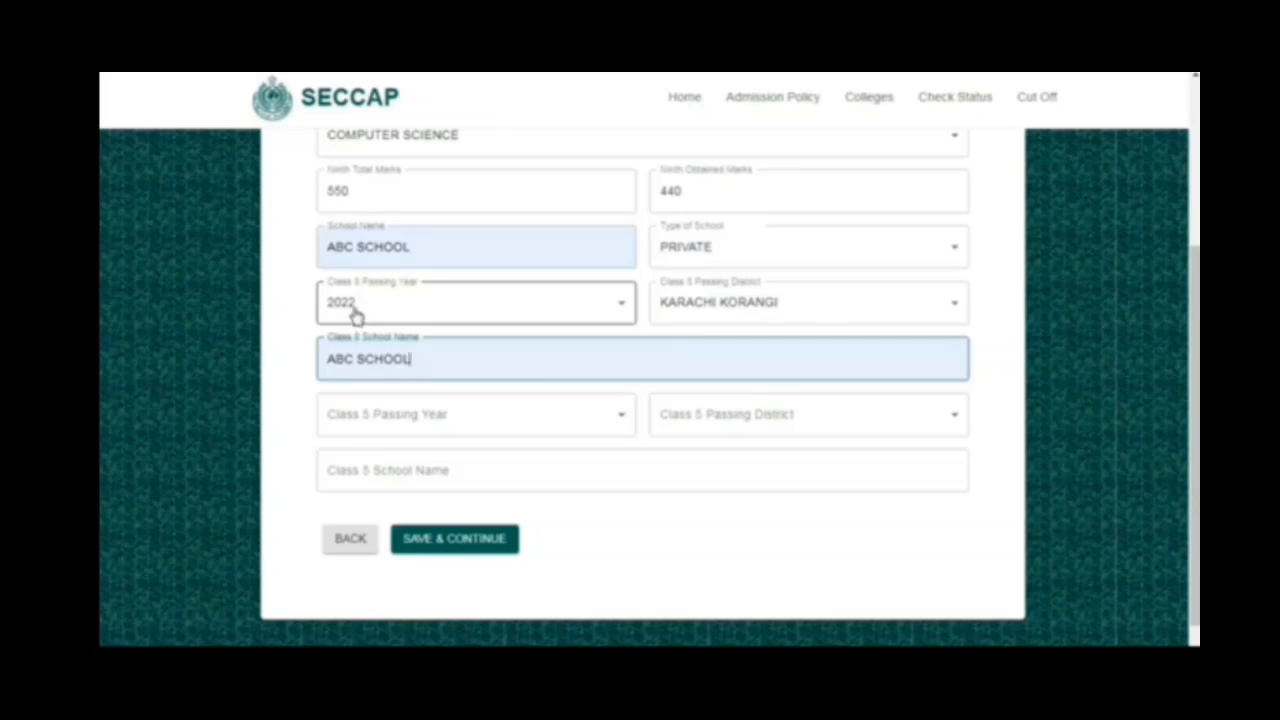
# - Set the Class 5 passing year to 2019 and the Class 5 passing district to KARACHI KORANGI
pyautogui.click(402, 416)
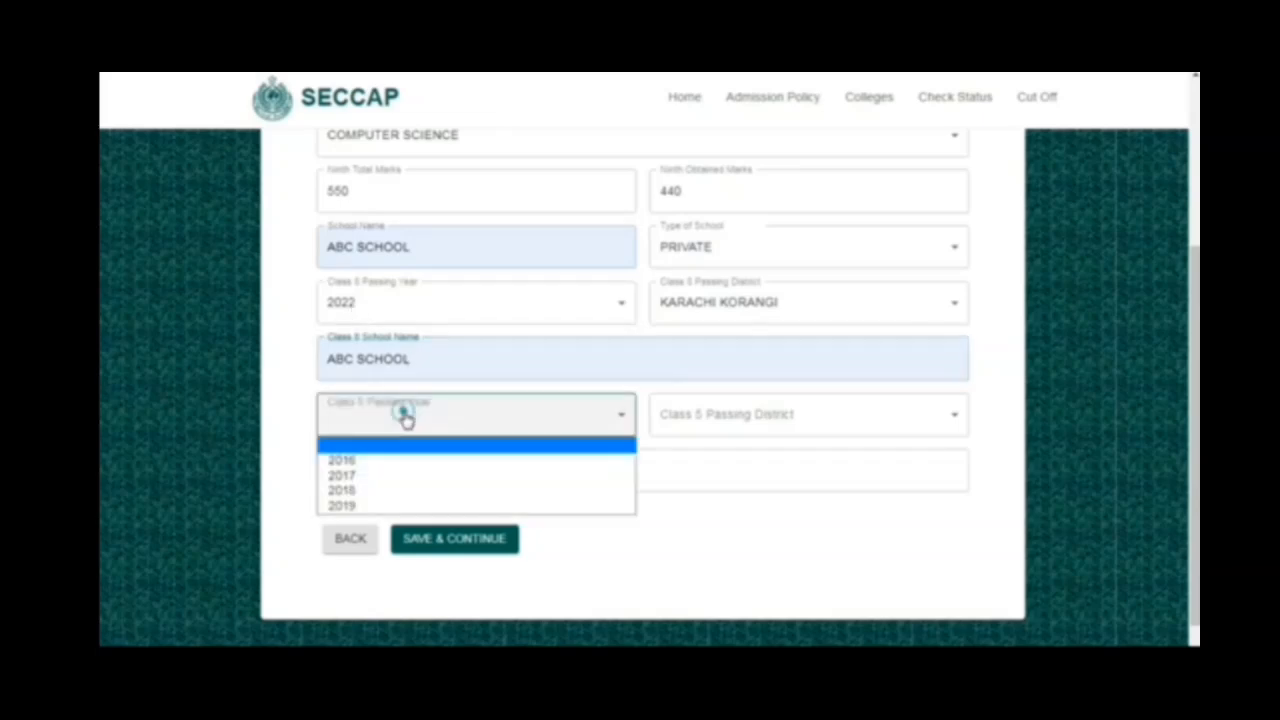
pyautogui.click(370, 505)
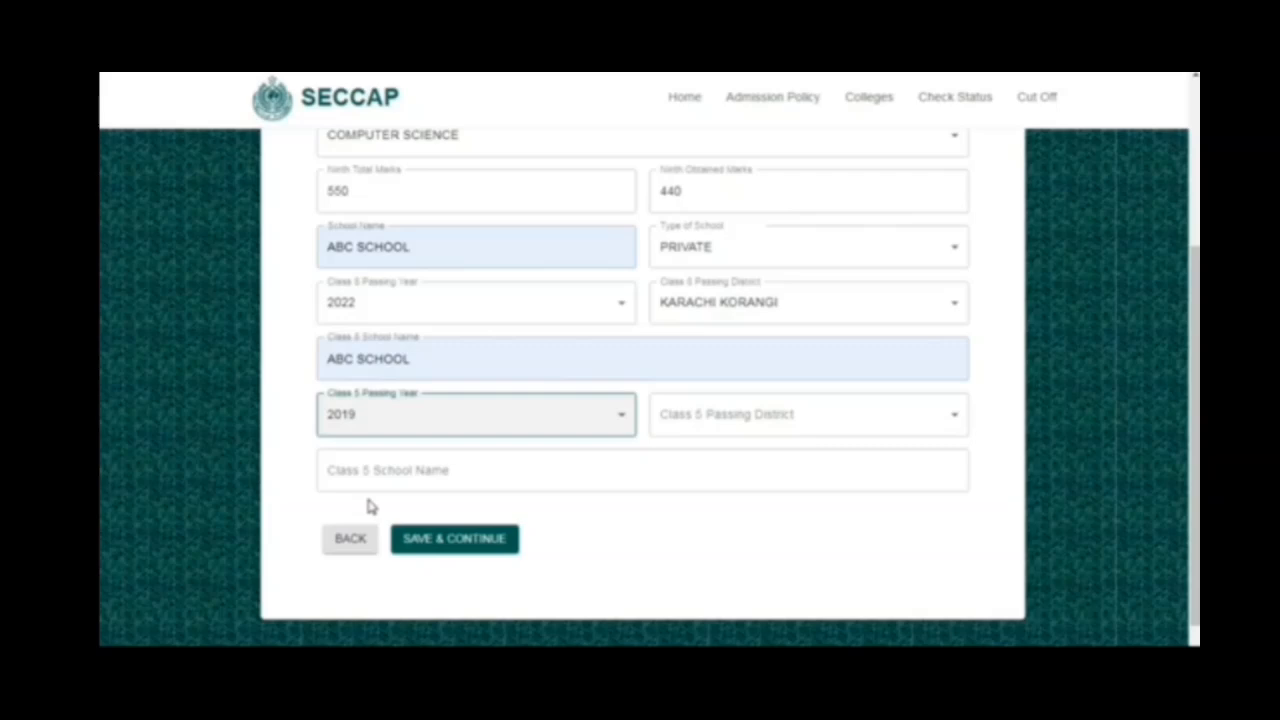
pyautogui.click(697, 433)
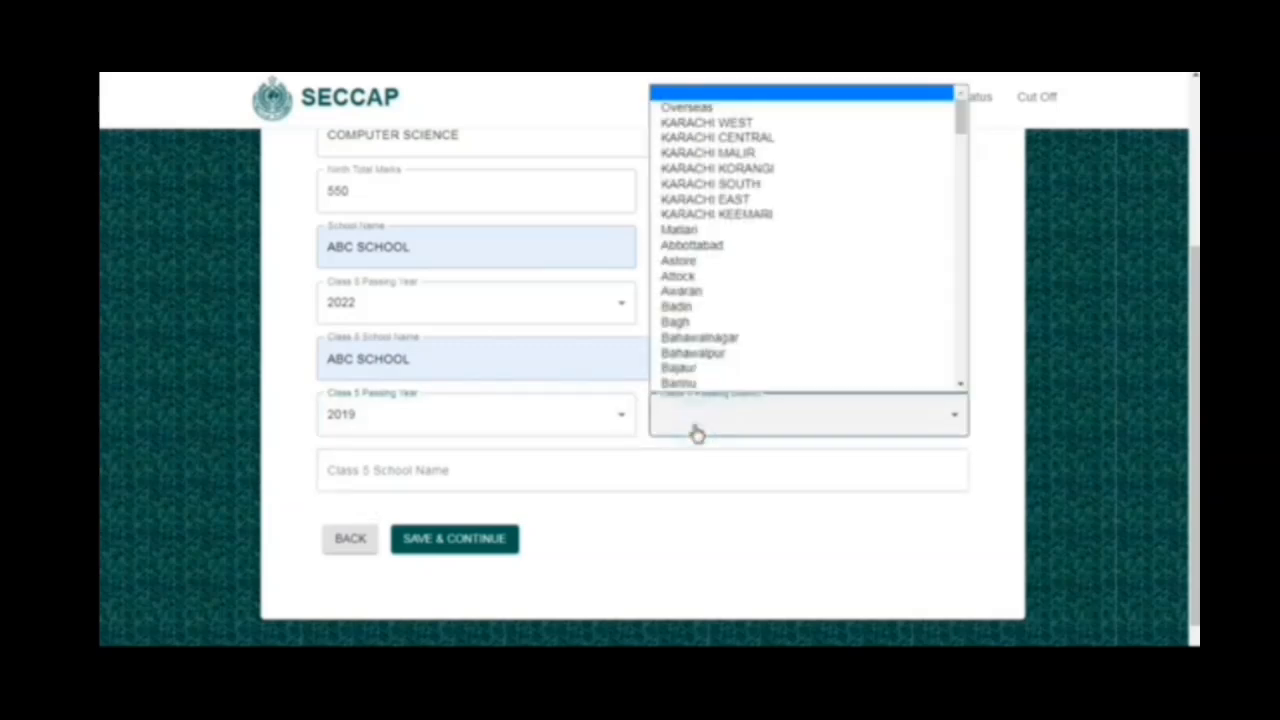
pyautogui.click(735, 170)
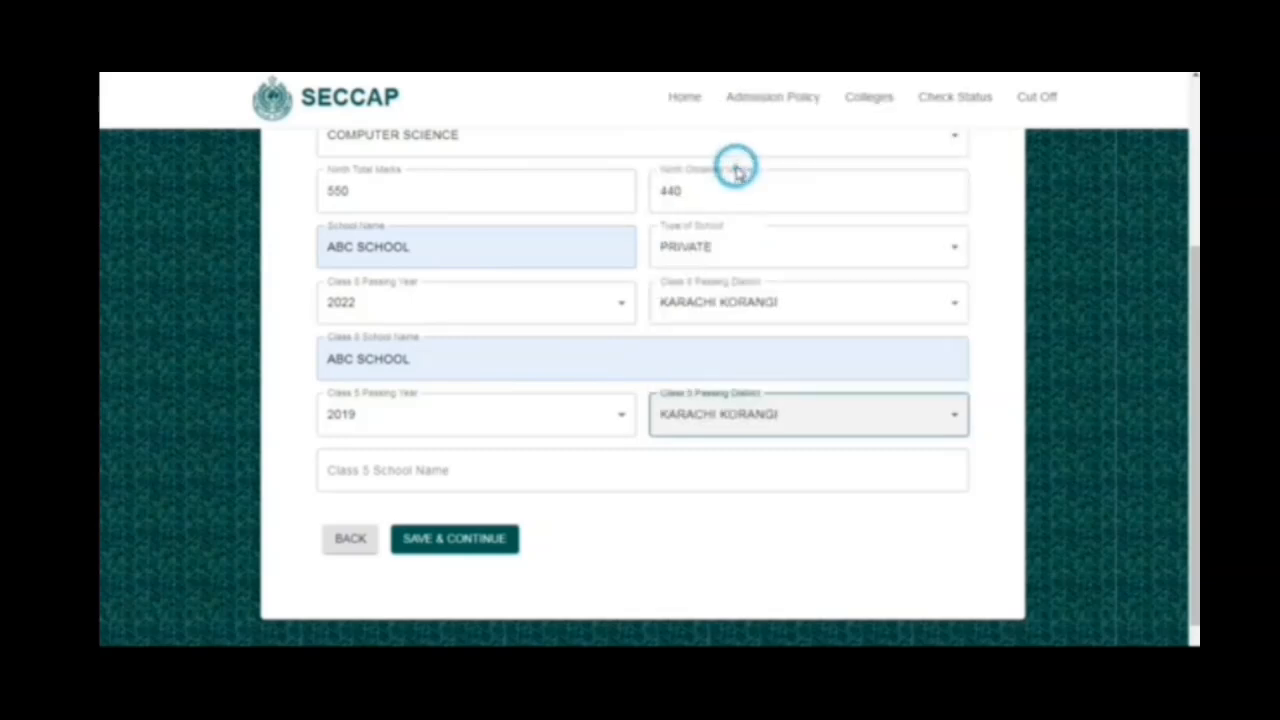
# - Enter ABC SCHOOL as the Class 5 school name, and save the educational details to continue to the personal details
pyautogui.click(425, 471)
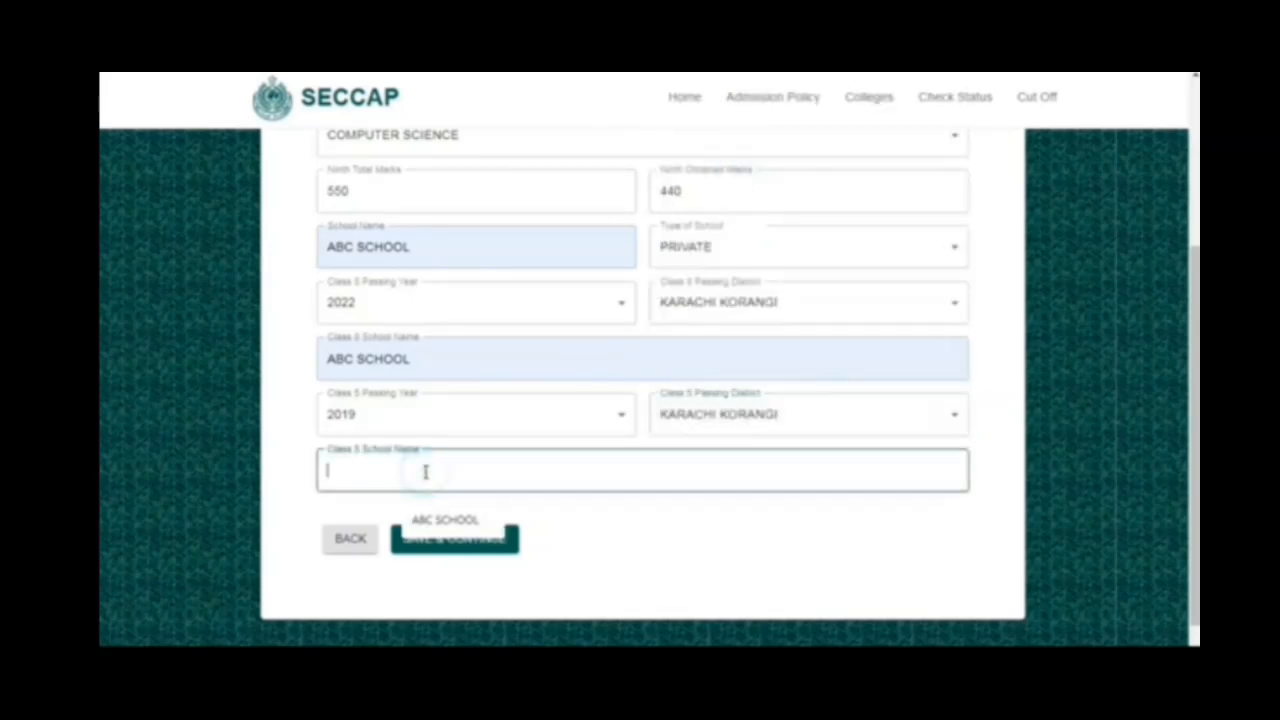
pyautogui.click(447, 521)
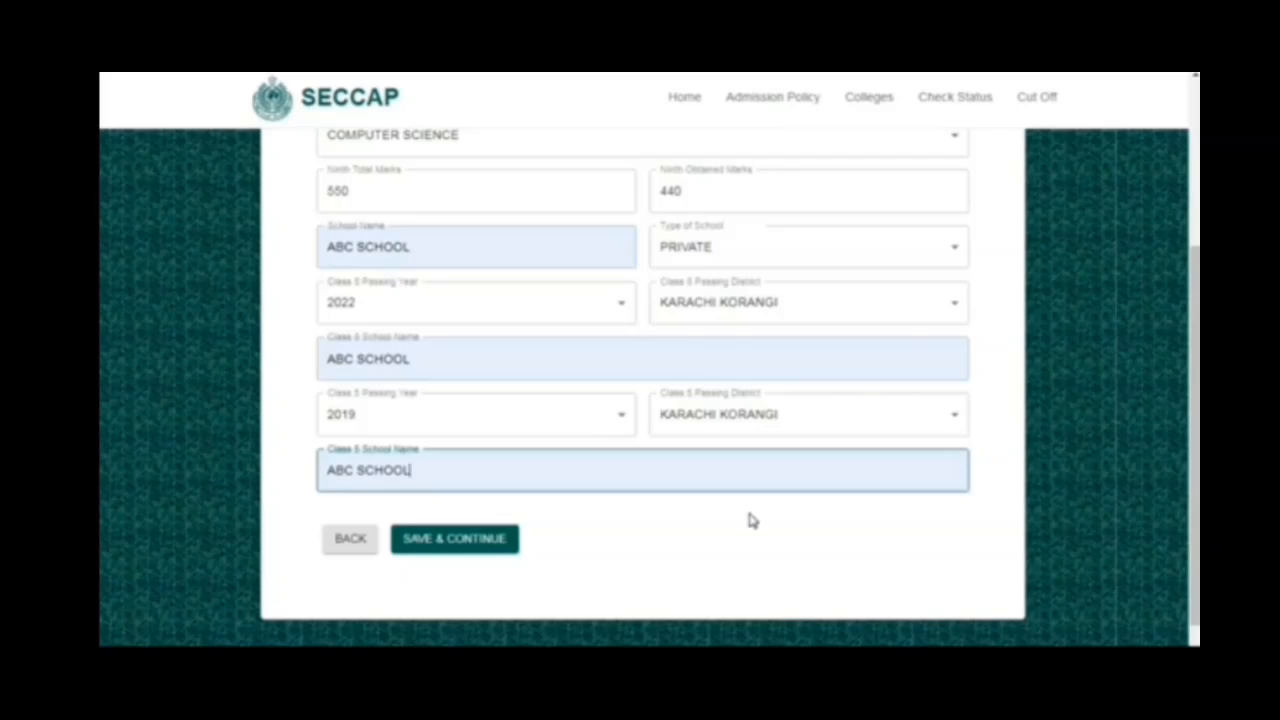
pyautogui.scroll(-1, 752, 520)
pyautogui.scroll(3, 752, 520)
pyautogui.scroll(-3, 752, 520)
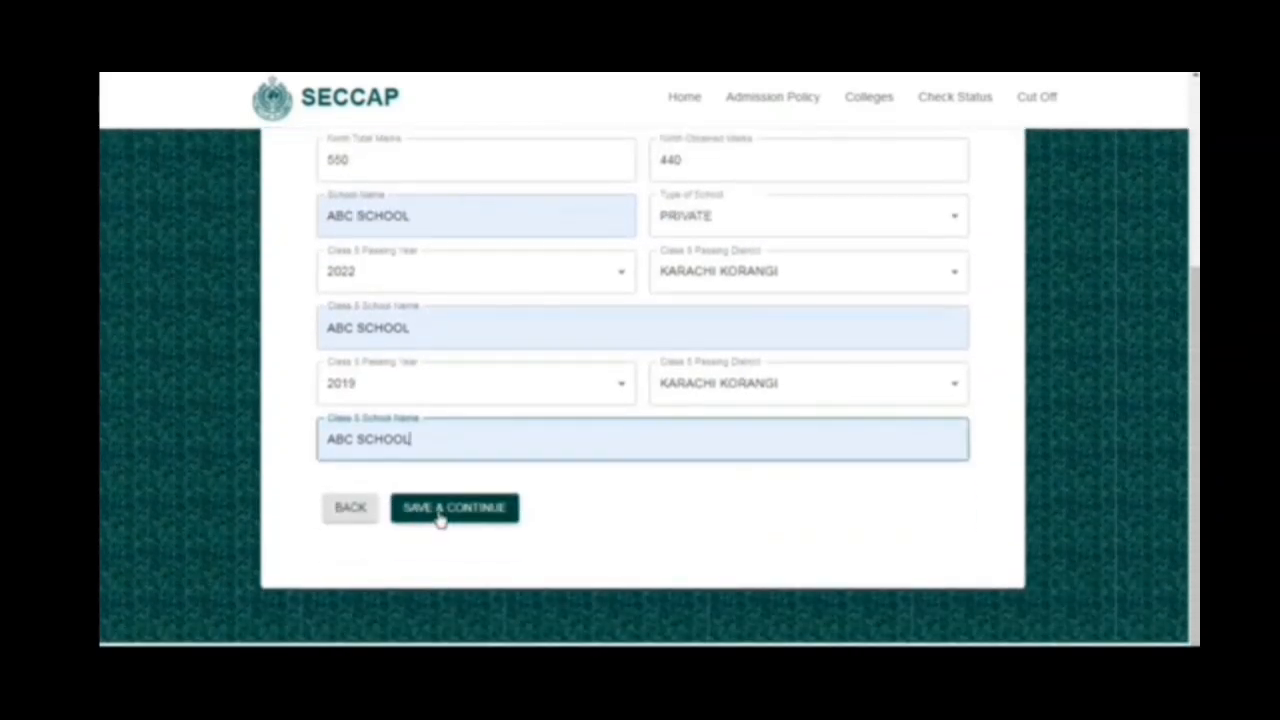
pyautogui.click(440, 518)
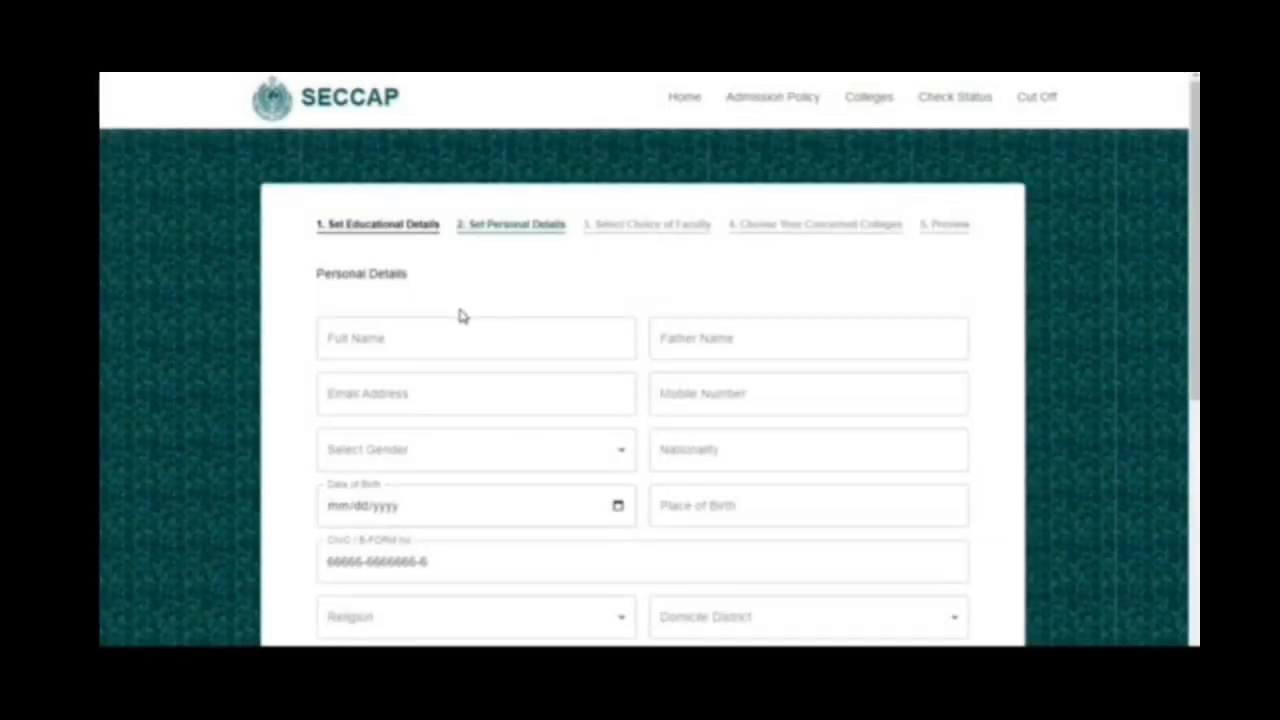
# - Fill in the student's full name and the father's name in the personal details
pyautogui.click(460, 334)
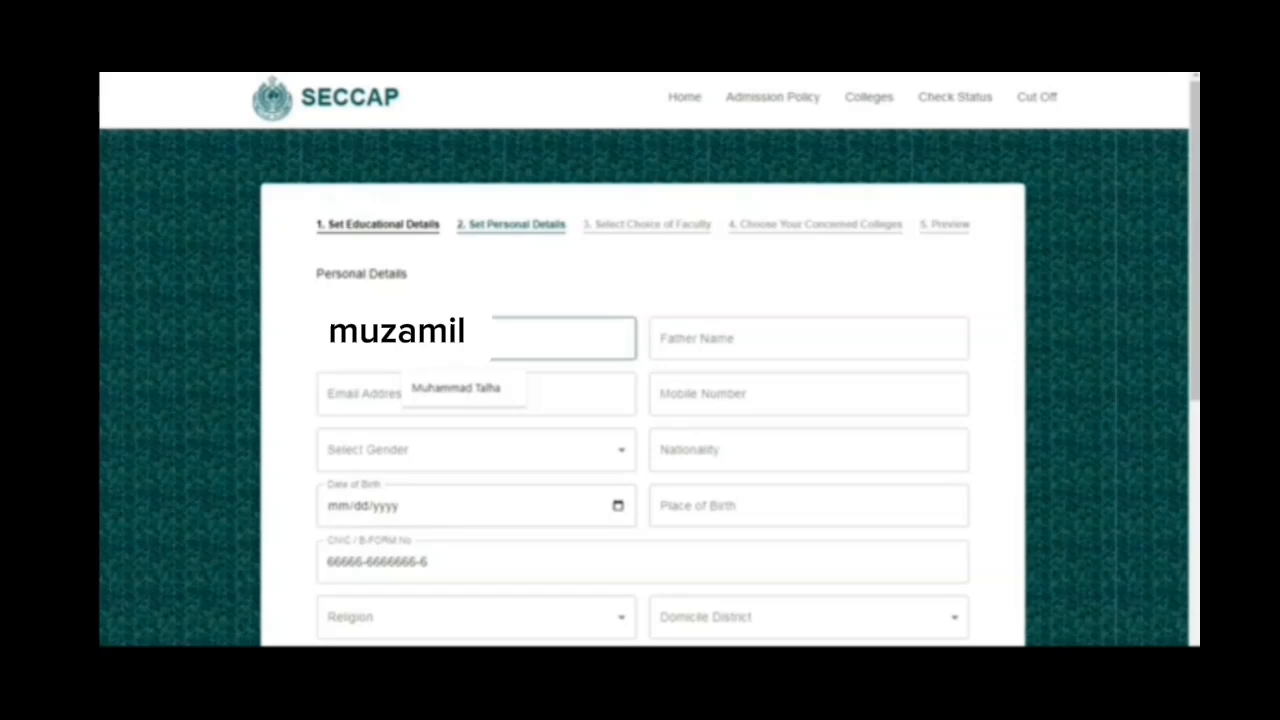
pyautogui.click(471, 390)
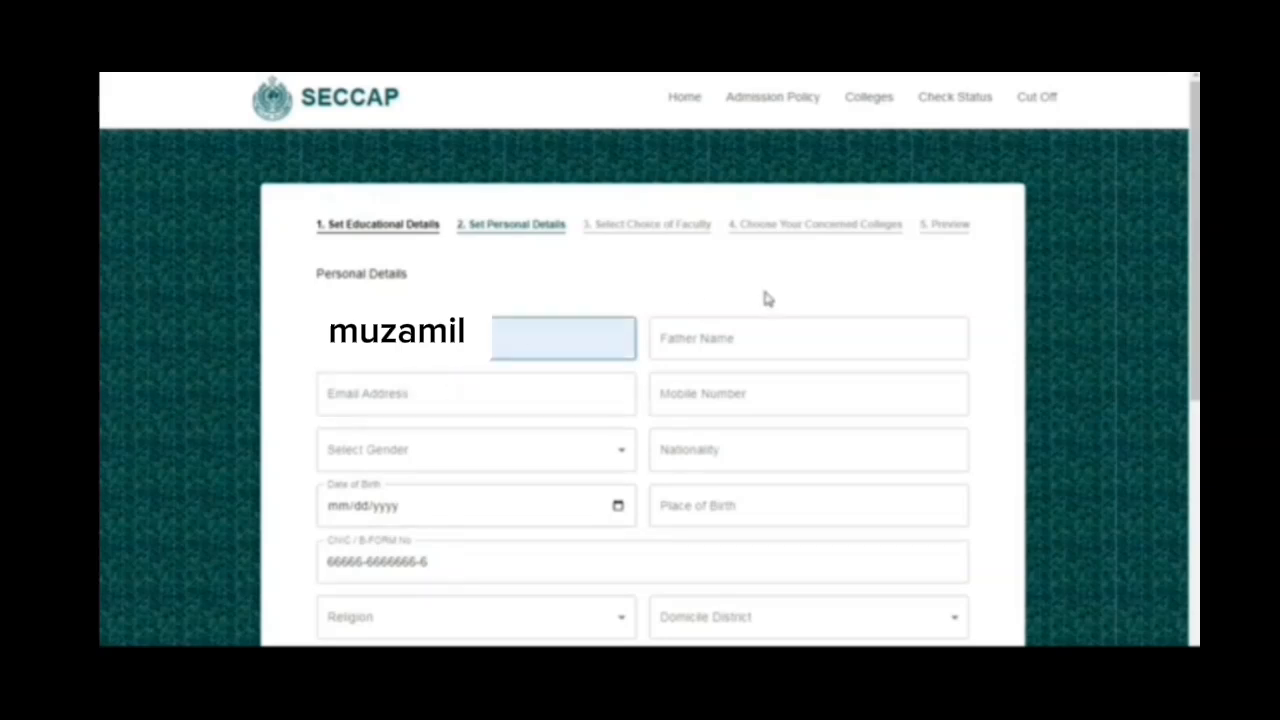
pyautogui.click(766, 334)
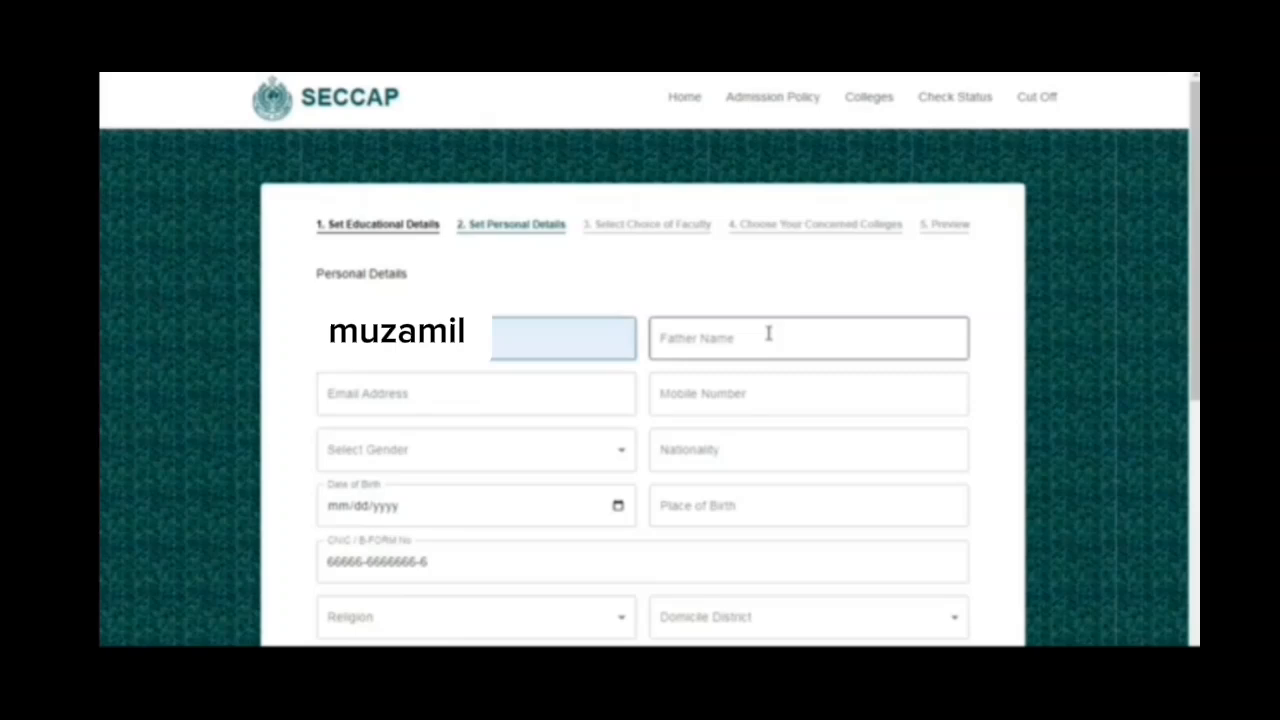
pyautogui.click(767, 334)
pyautogui.click(779, 388)
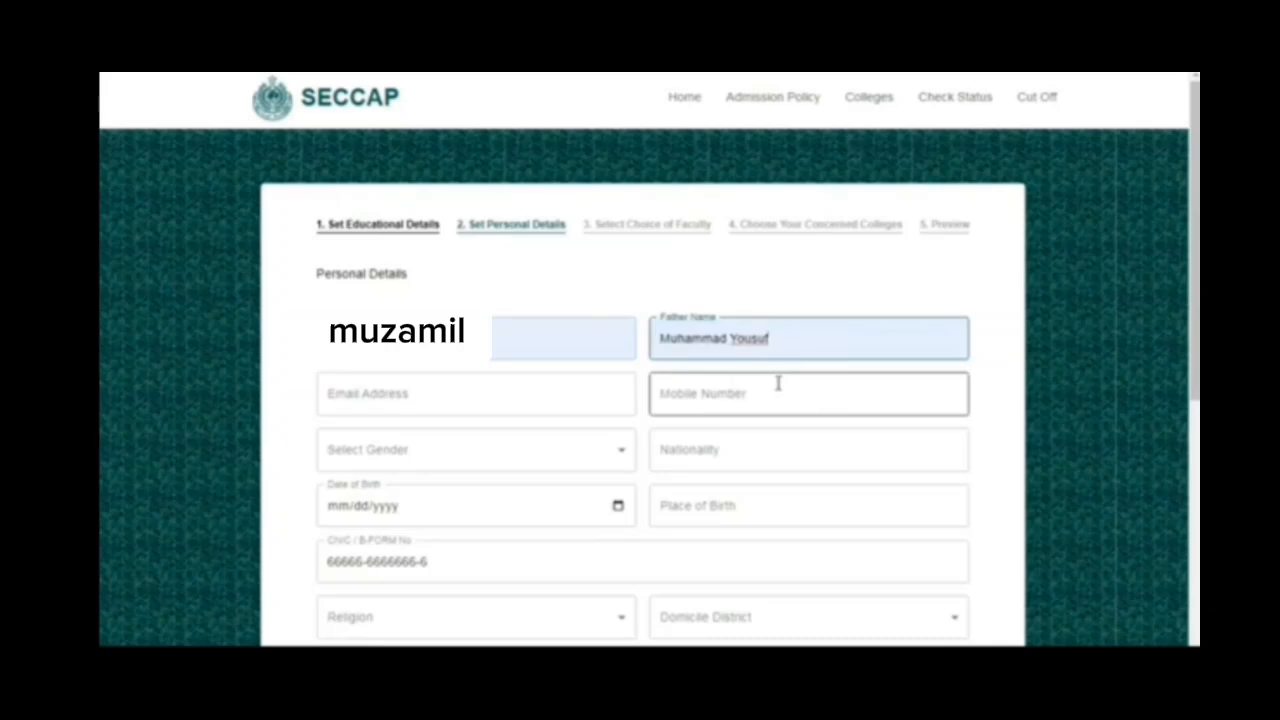
# - Fill in the student's email address and mobile number
pyautogui.click(374, 397)
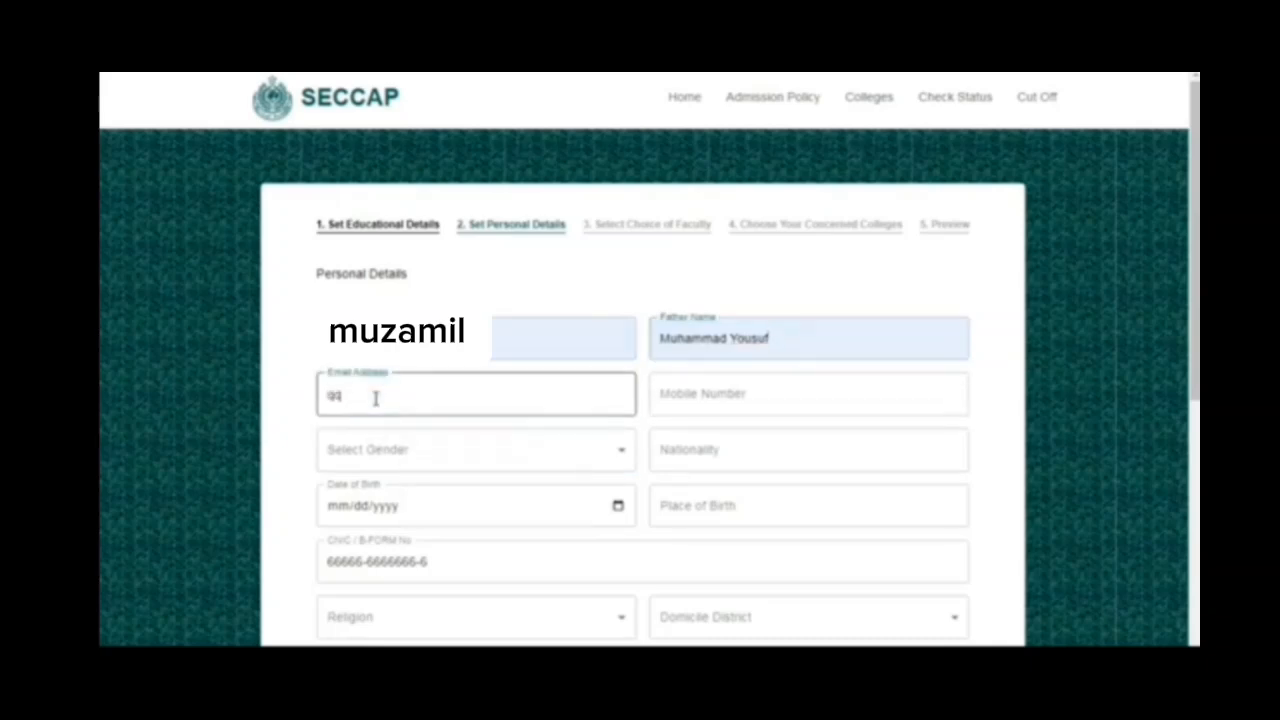
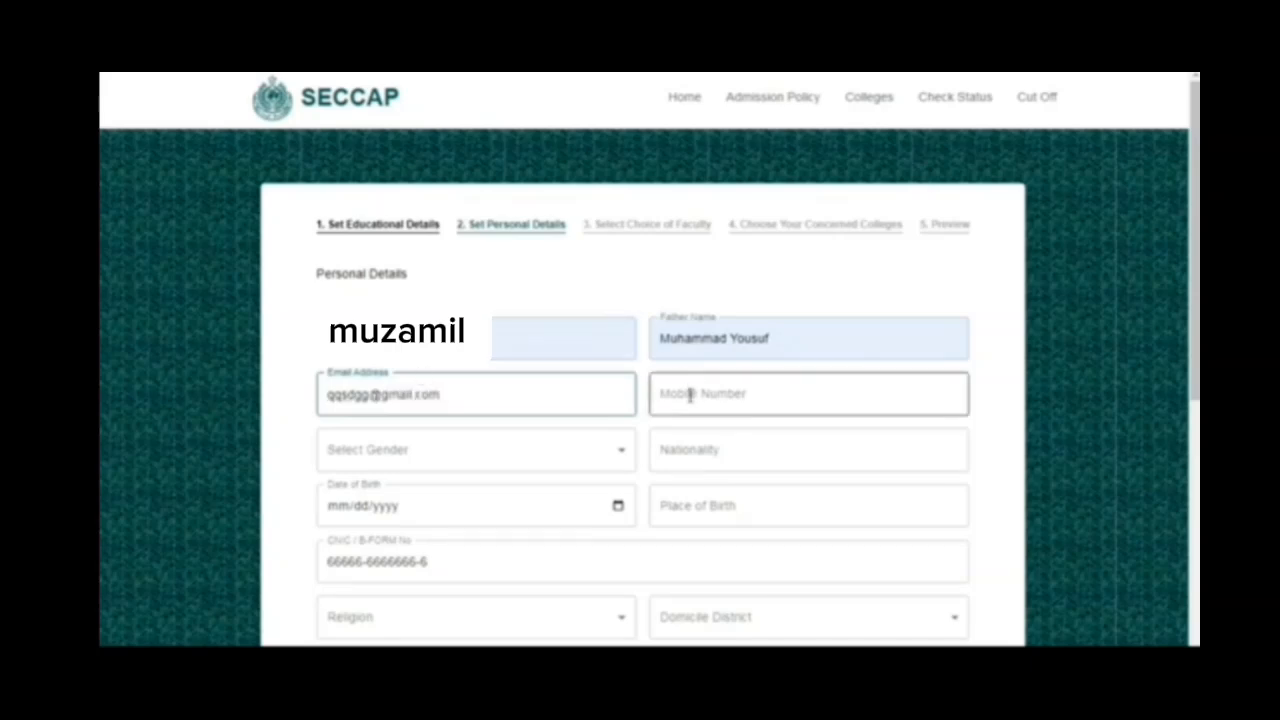
pyautogui.click(690, 395)
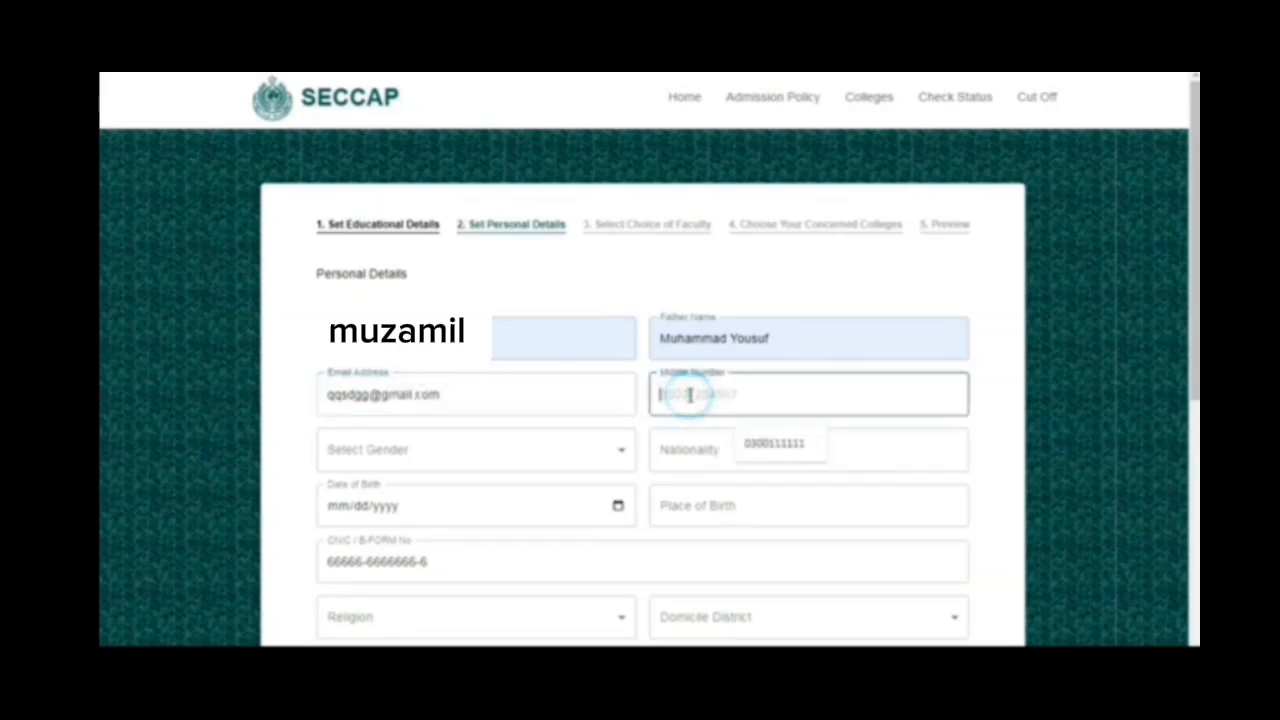
pyautogui.click(770, 444)
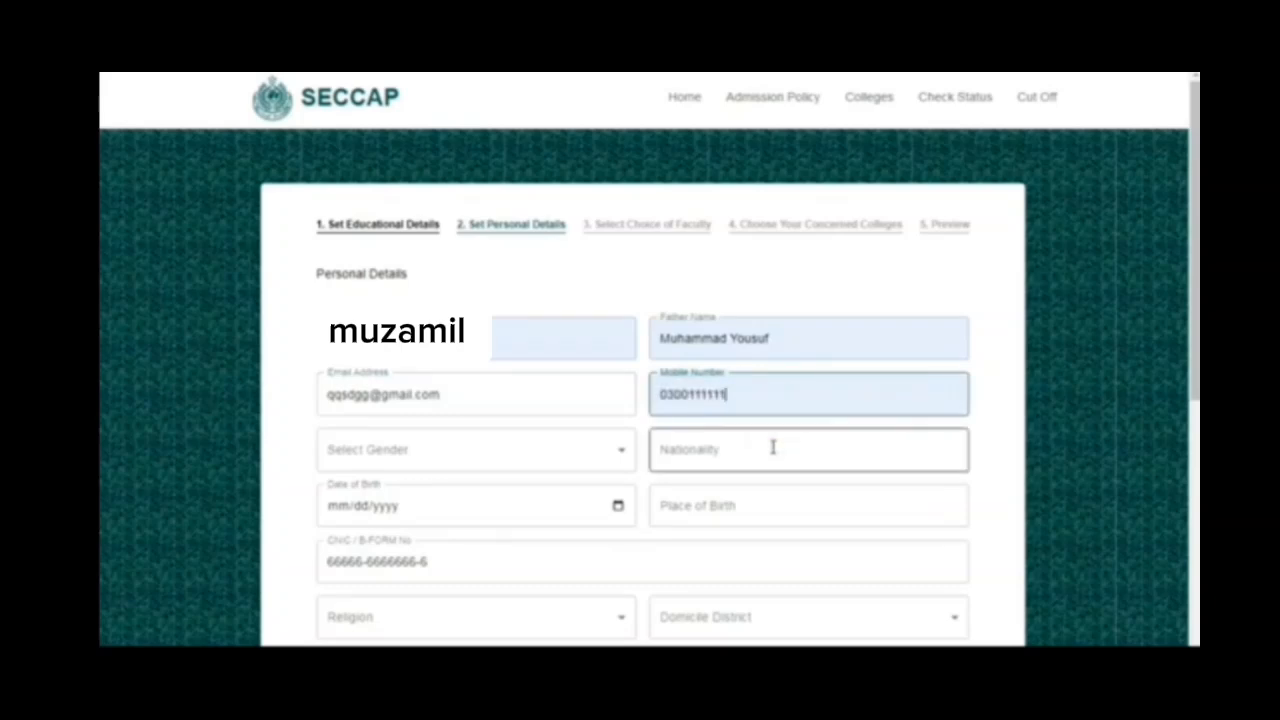
# - Set the gender to Male and the nationality to Pakistani
pyautogui.click(449, 450)
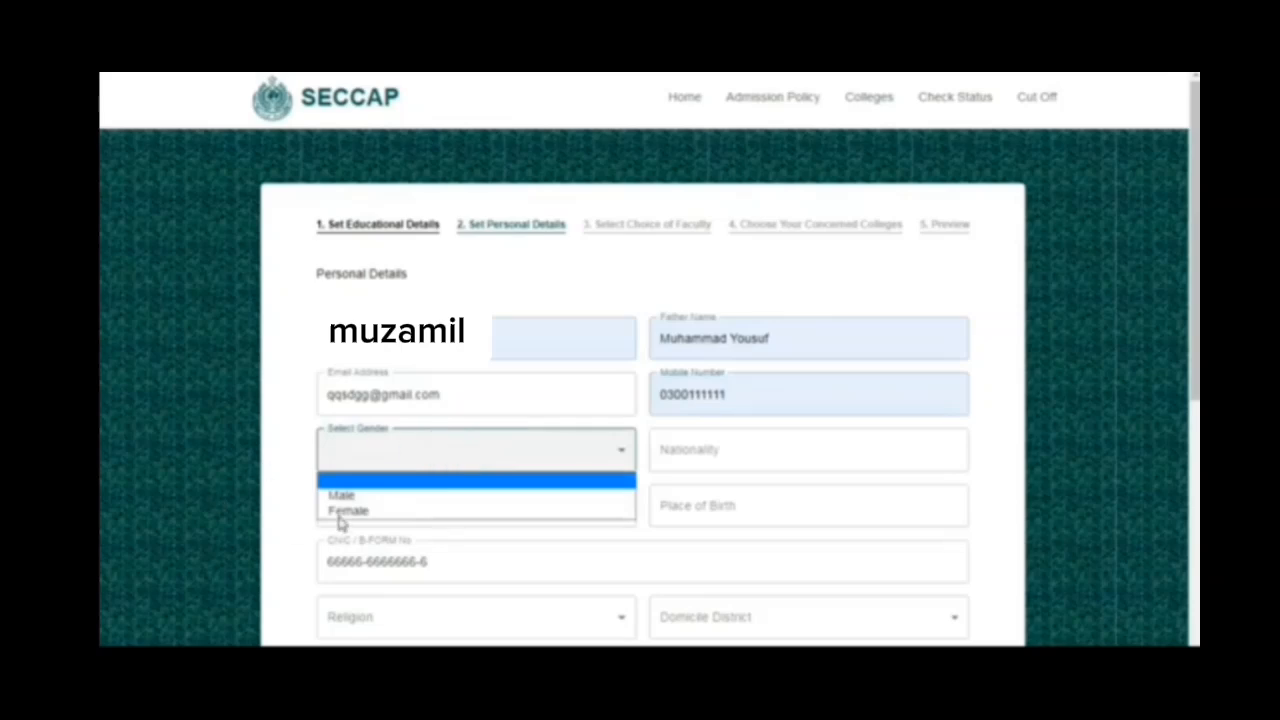
pyautogui.click(341, 500)
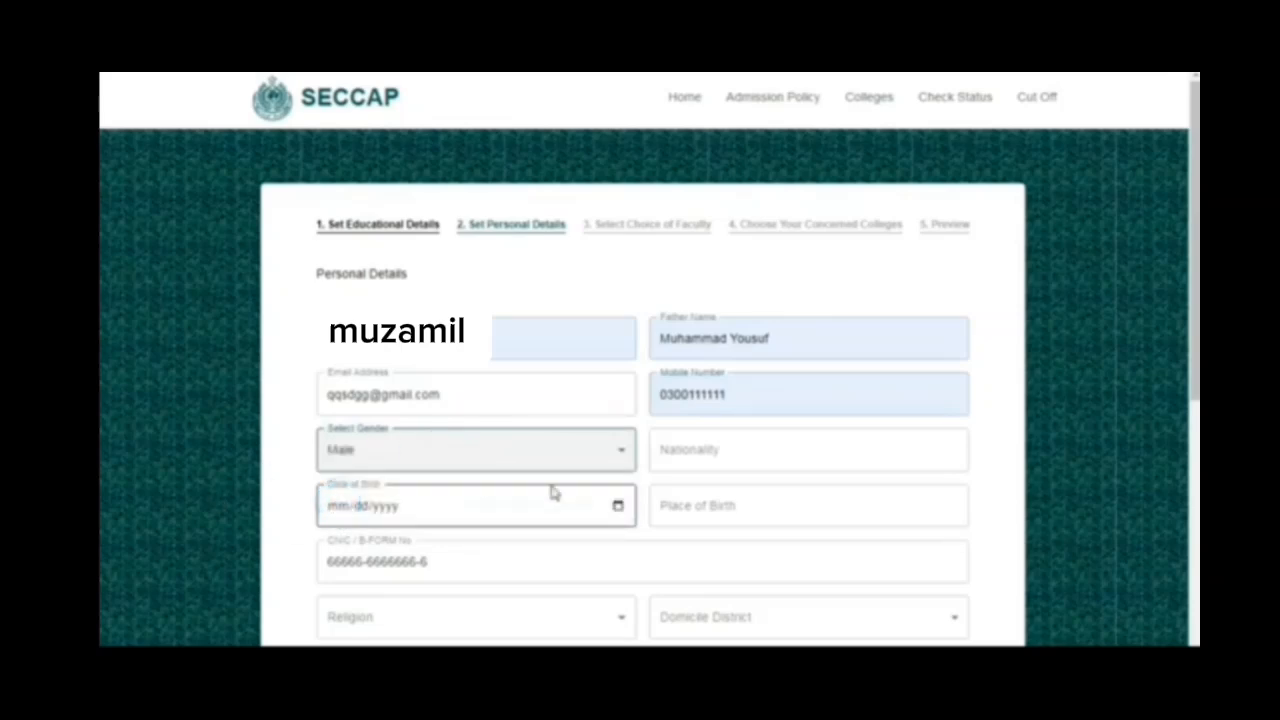
pyautogui.click(693, 452)
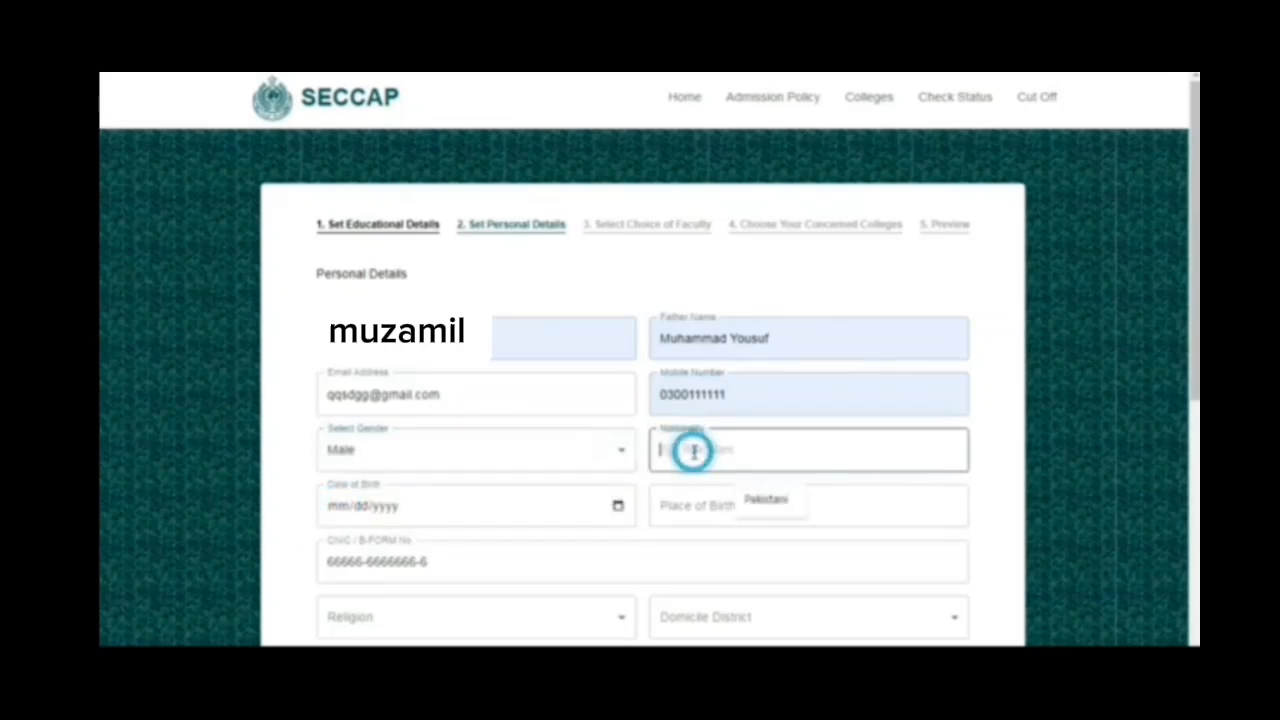
pyautogui.click(785, 506)
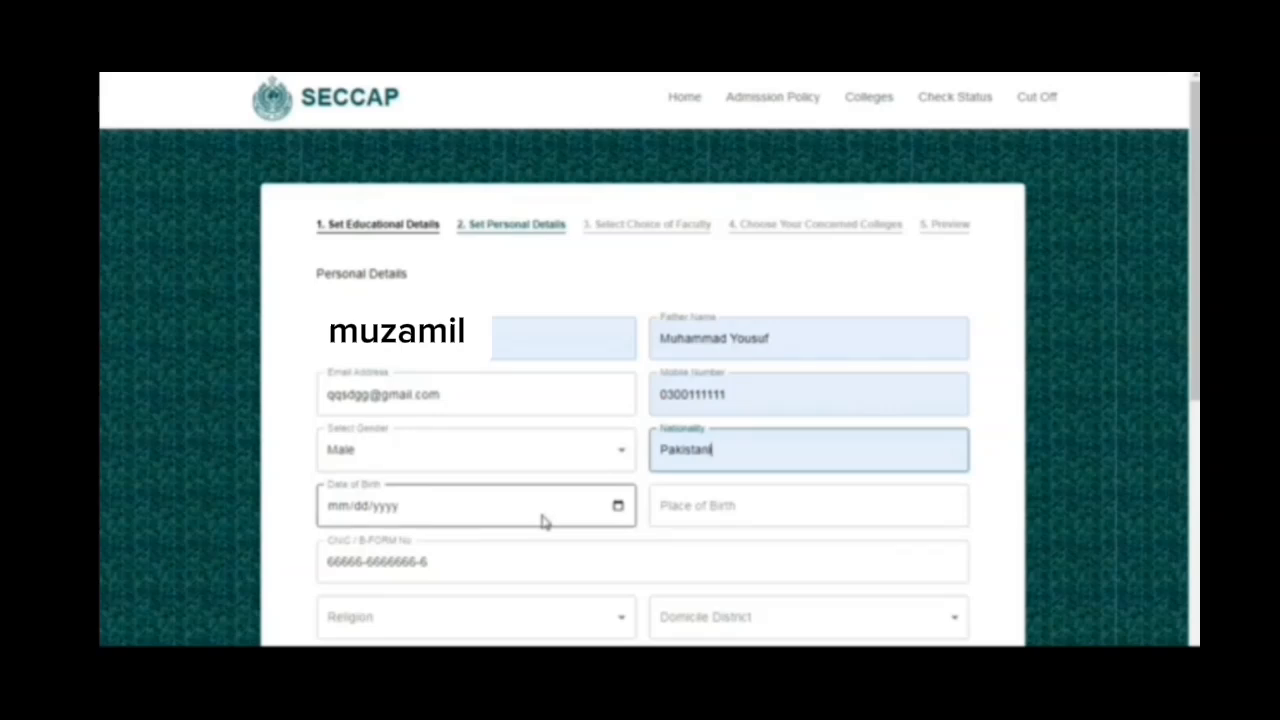
# - Enter the student's date of birth and set the place of birth to Karachi
pyautogui.click(460, 510)
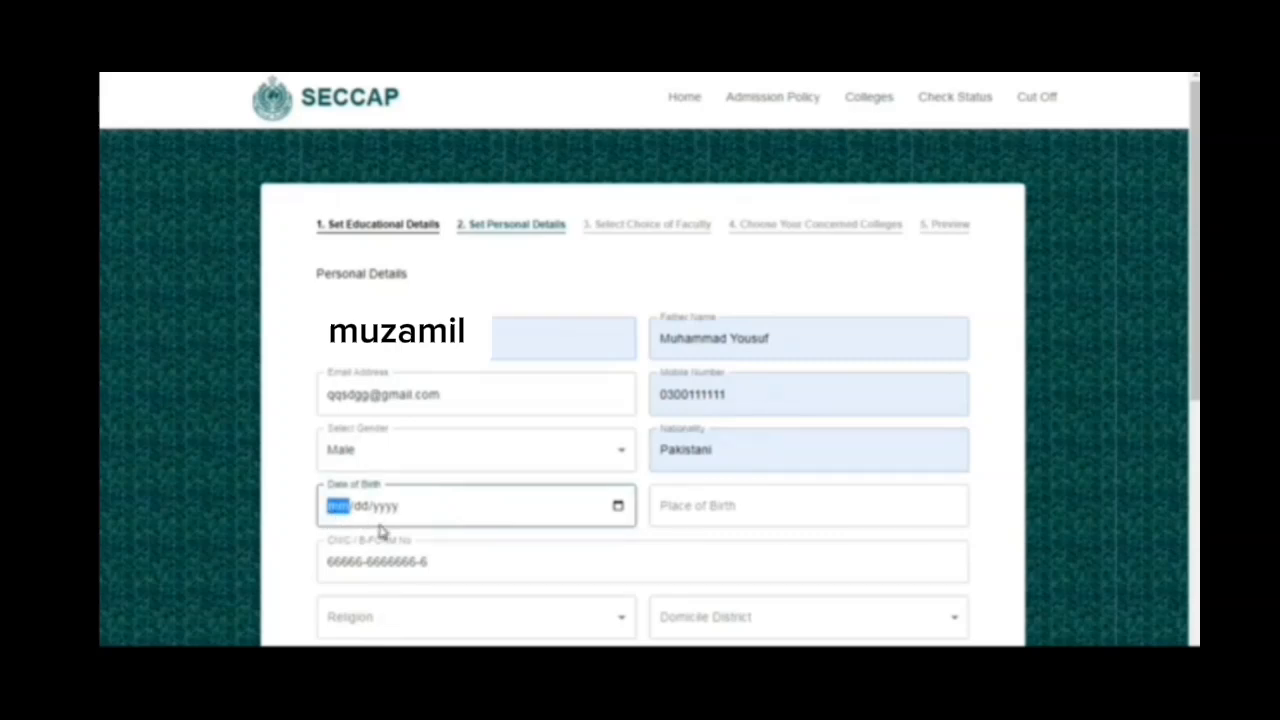
pyautogui.write('06/dd/yyyy')
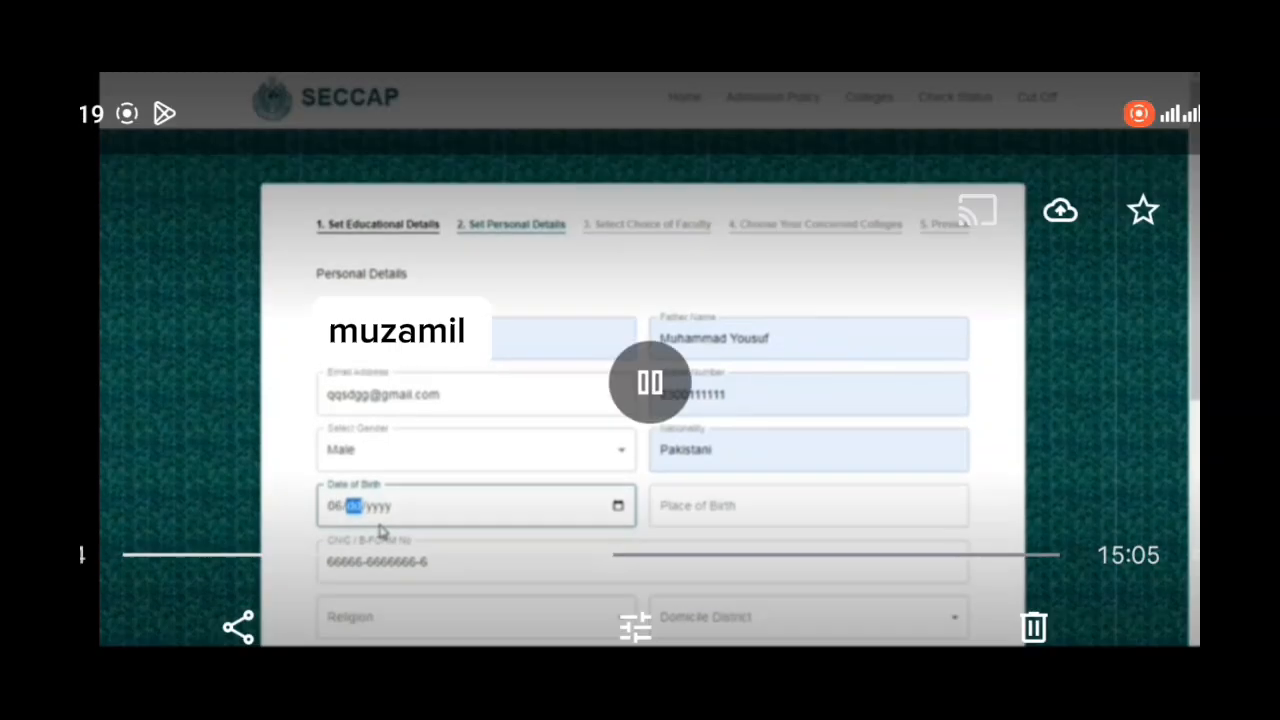
pyautogui.write('06/000')
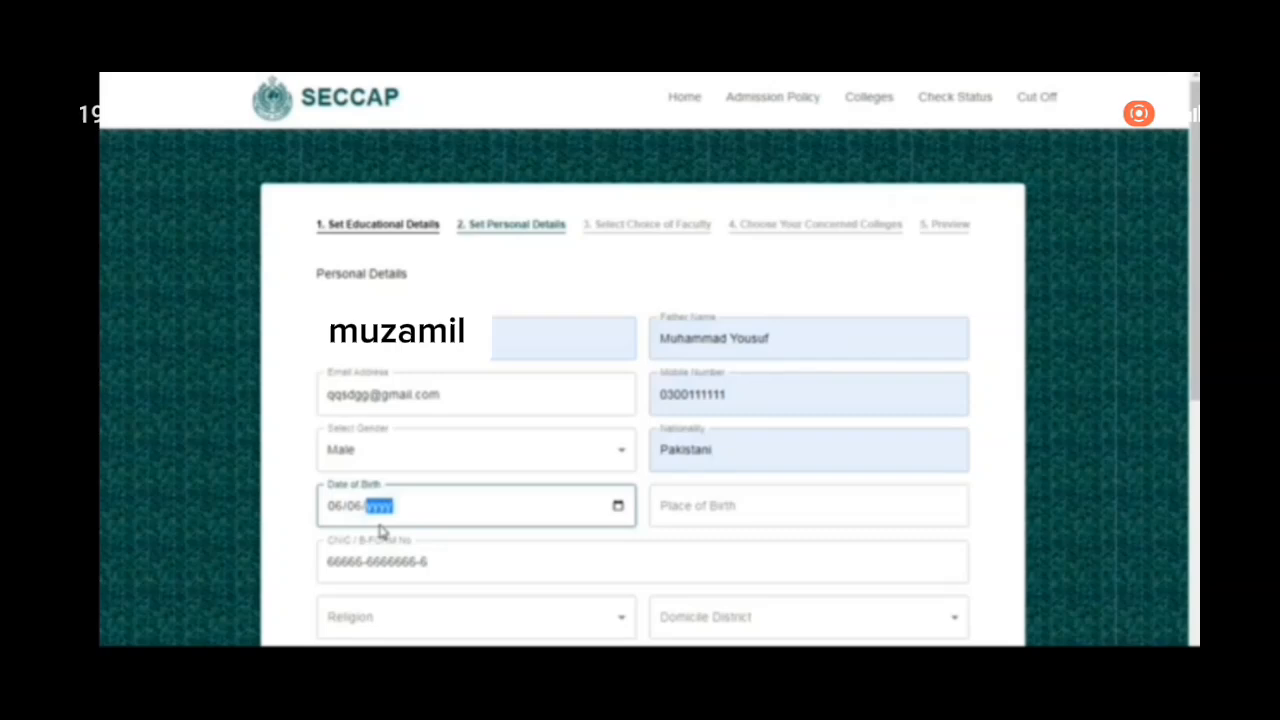
pyautogui.write('2')
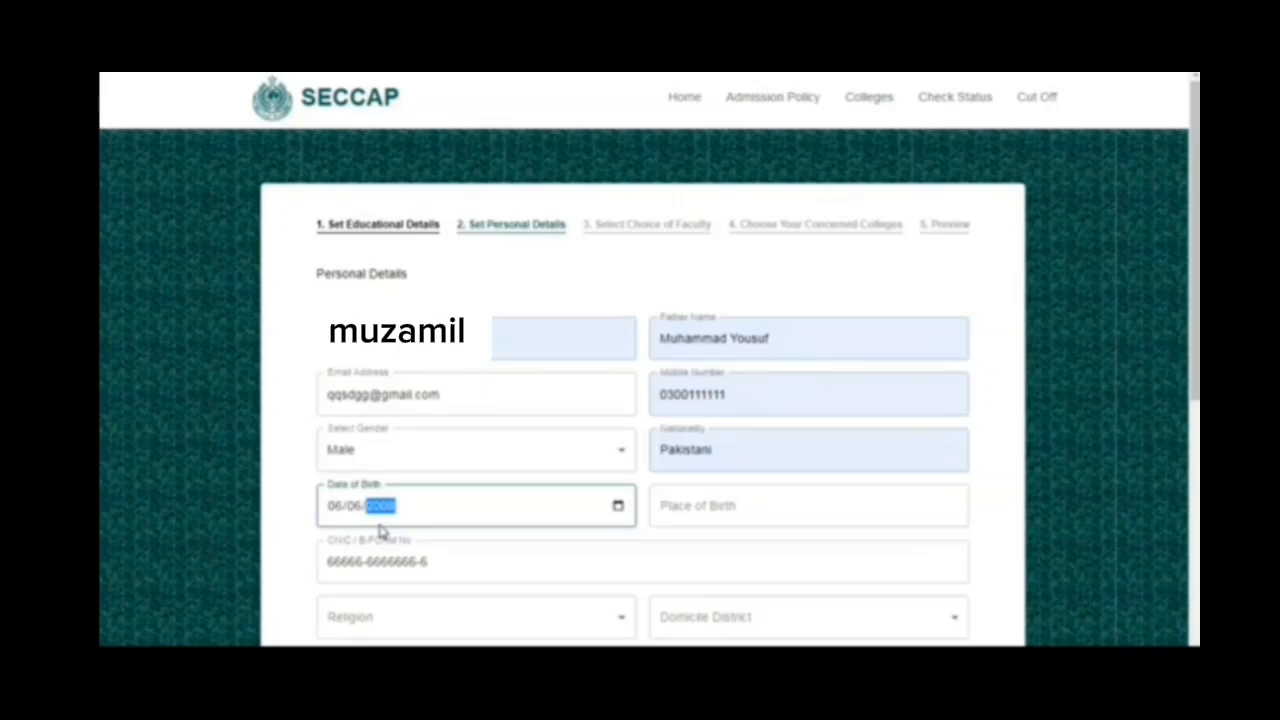
pyautogui.click(709, 505)
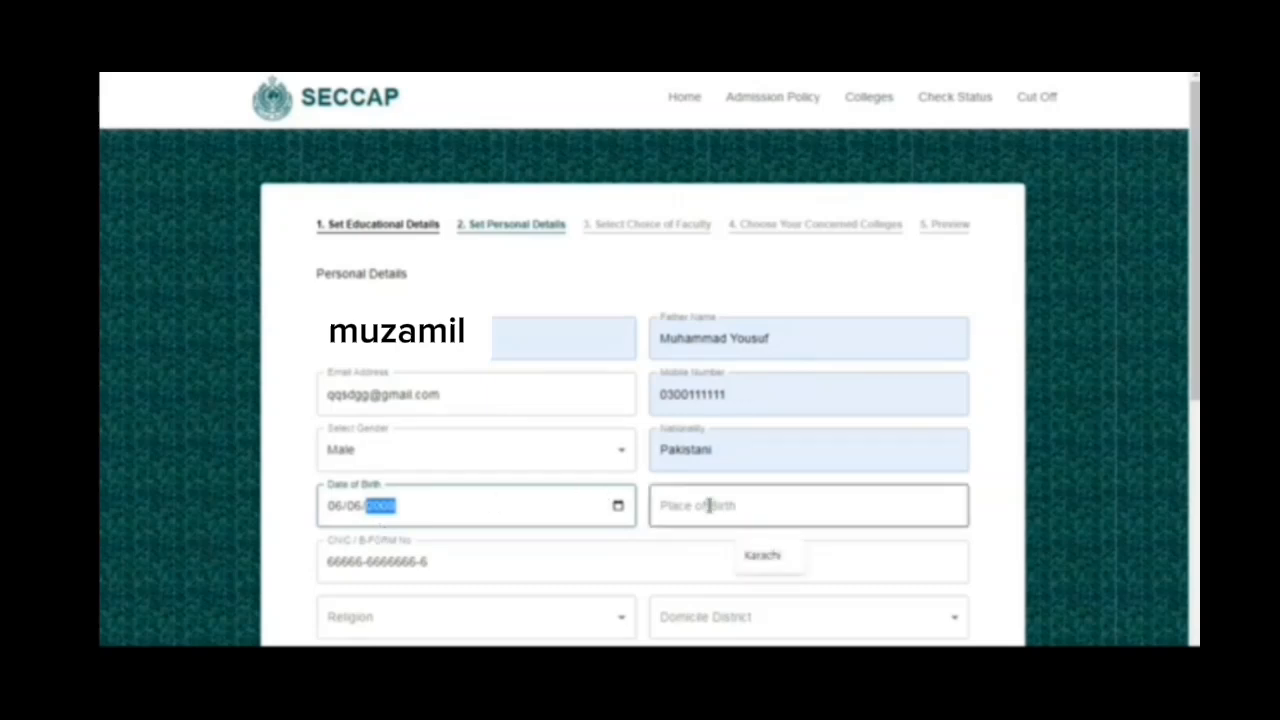
pyautogui.click(778, 558)
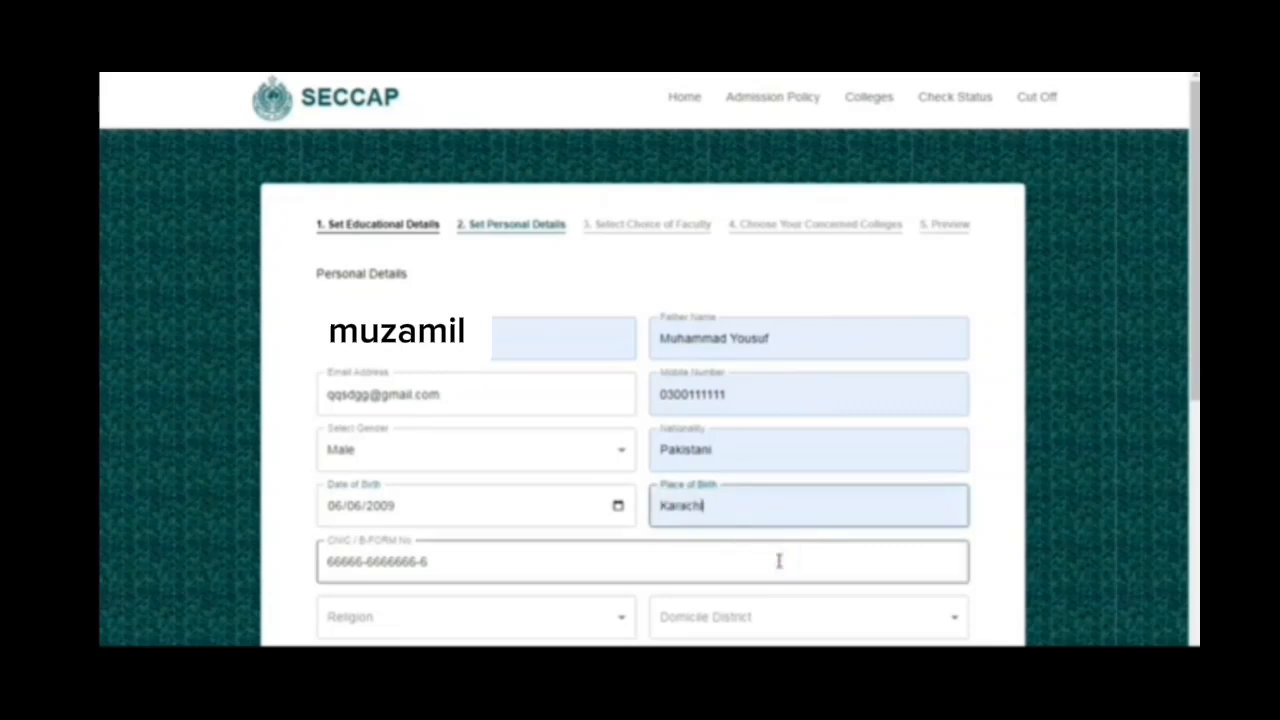
# - Set the student's religion to Islam and the domicile district to KARACHI KORANGI
pyautogui.scroll(-2, 778, 561)
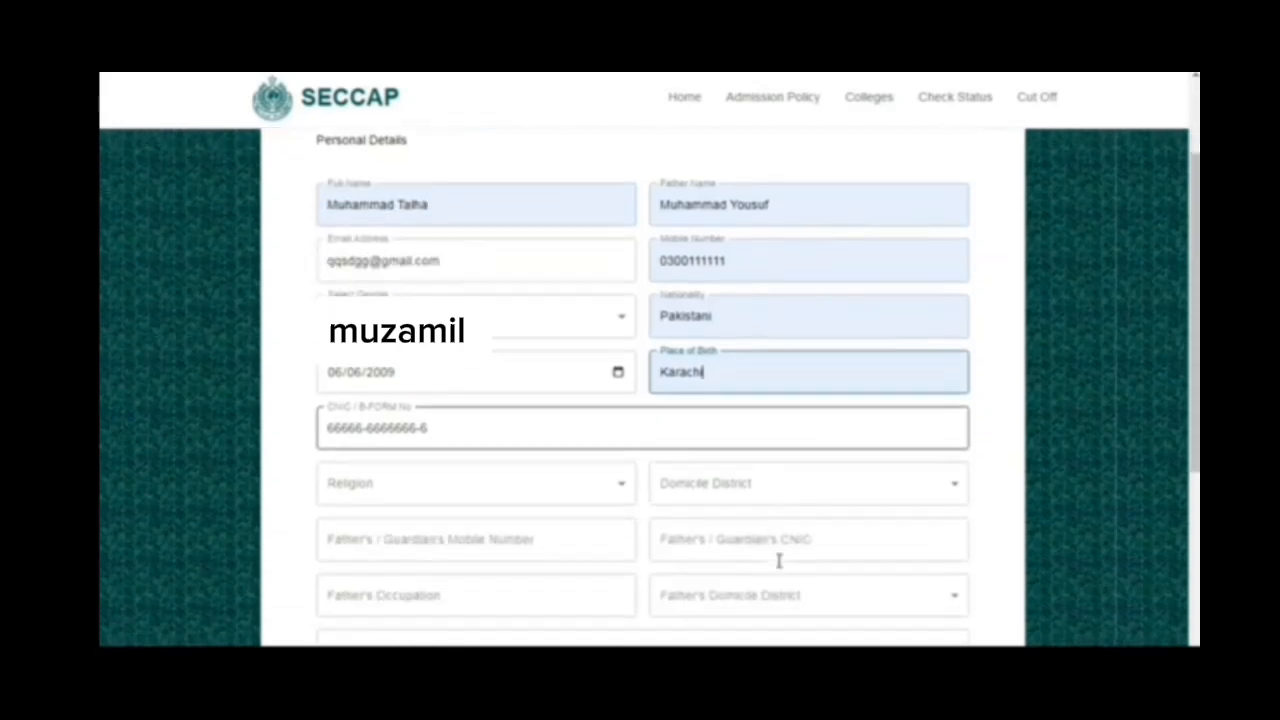
pyautogui.click(459, 397)
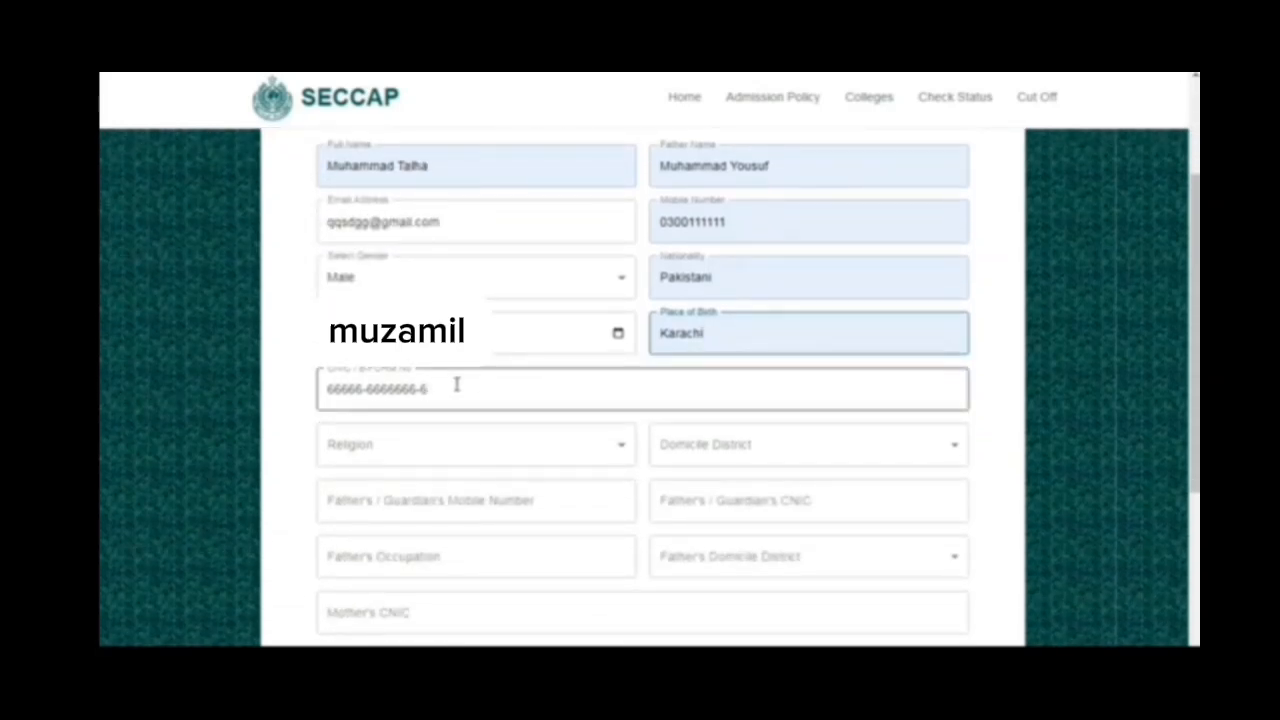
pyautogui.click(358, 450)
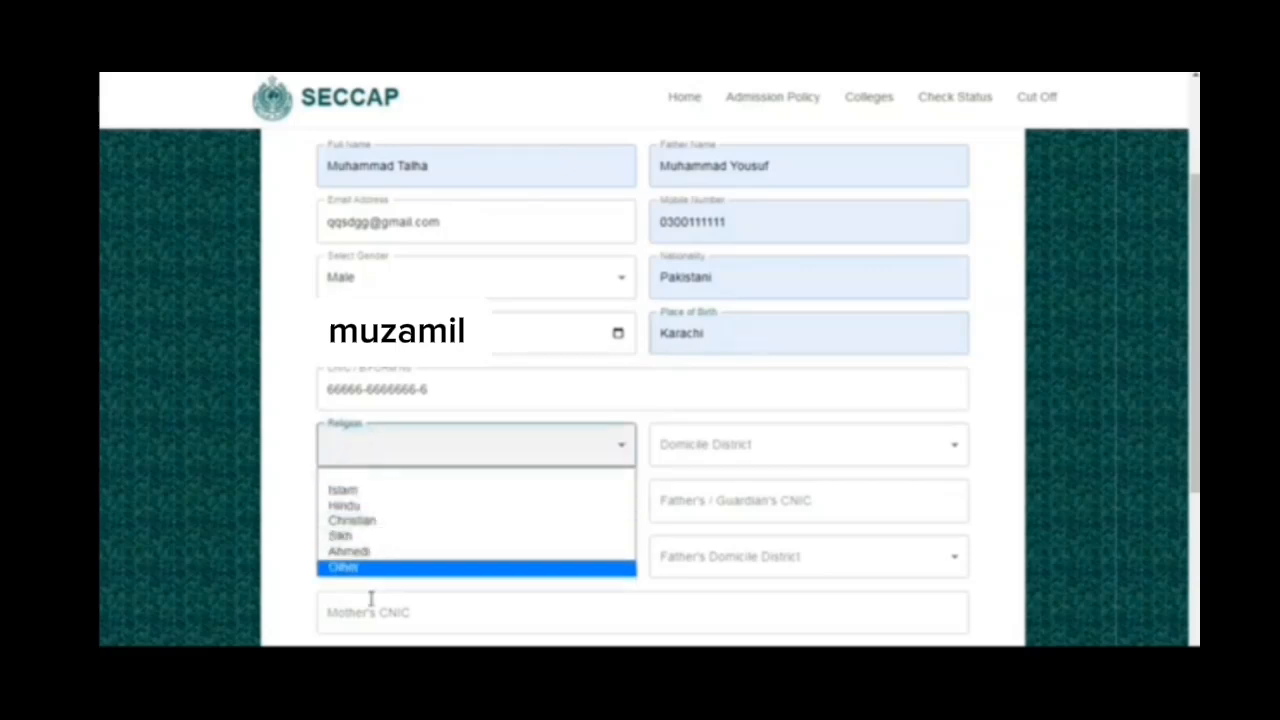
pyautogui.click(350, 492)
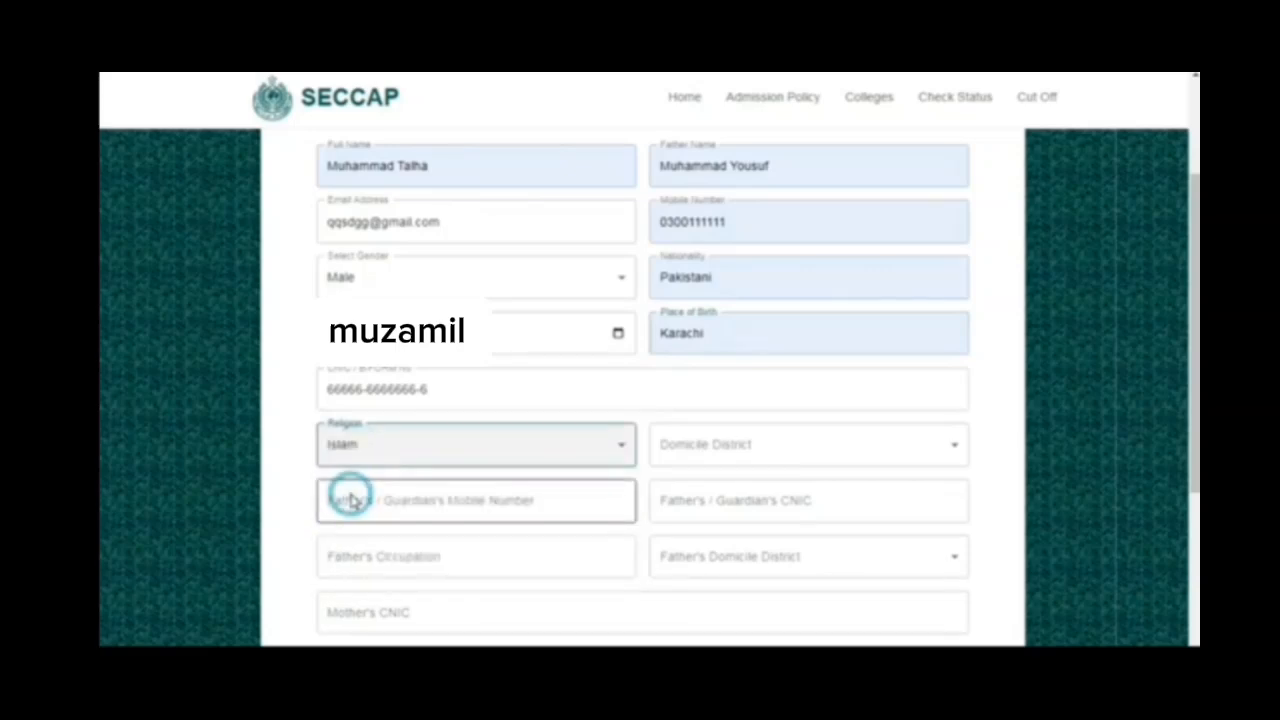
pyautogui.click(686, 455)
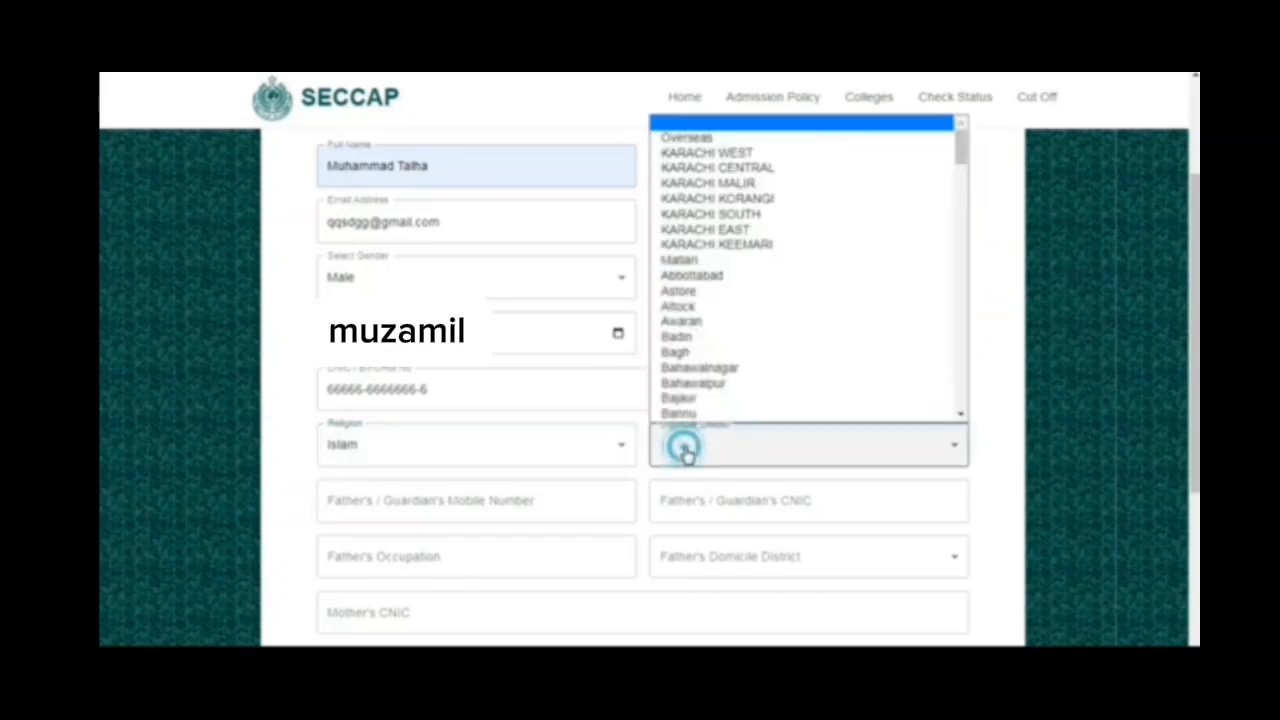
pyautogui.click(818, 203)
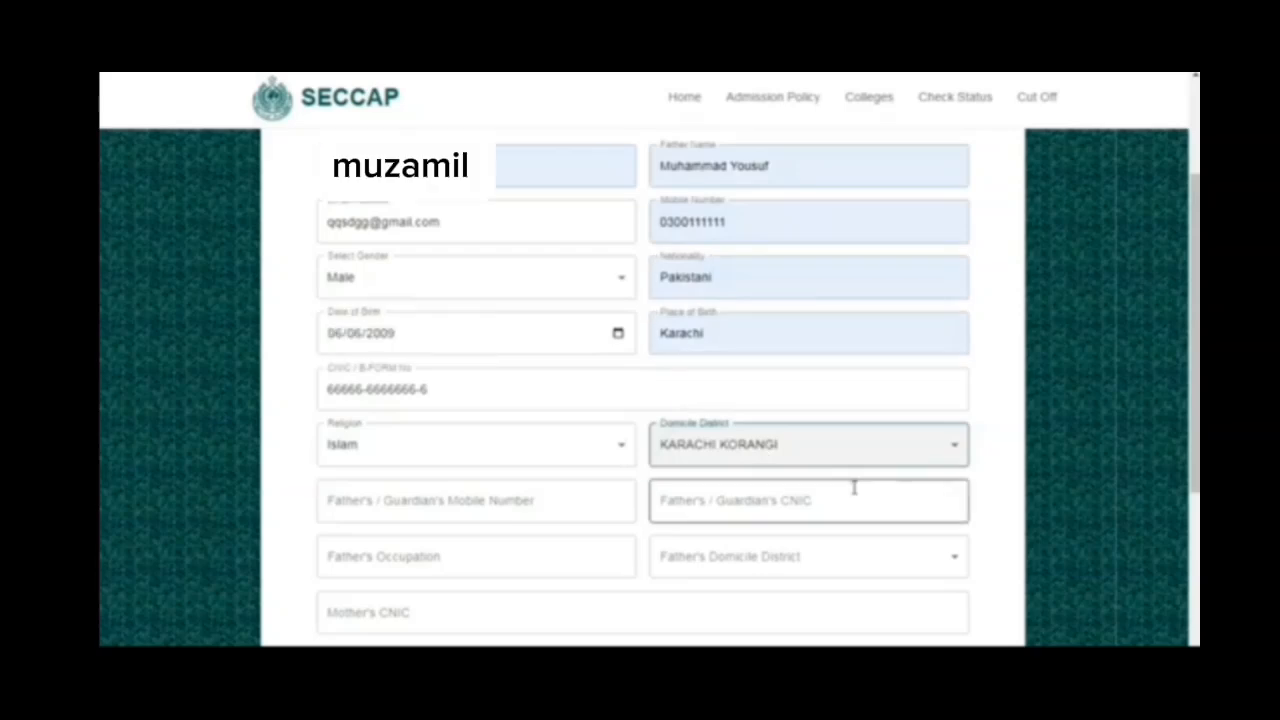
# - Fill in the father's or guardian's mobile number and CNIC number
pyautogui.scroll(-1, 589, 406)
pyautogui.scroll(1, 489, 477)
pyautogui.click(495, 505)
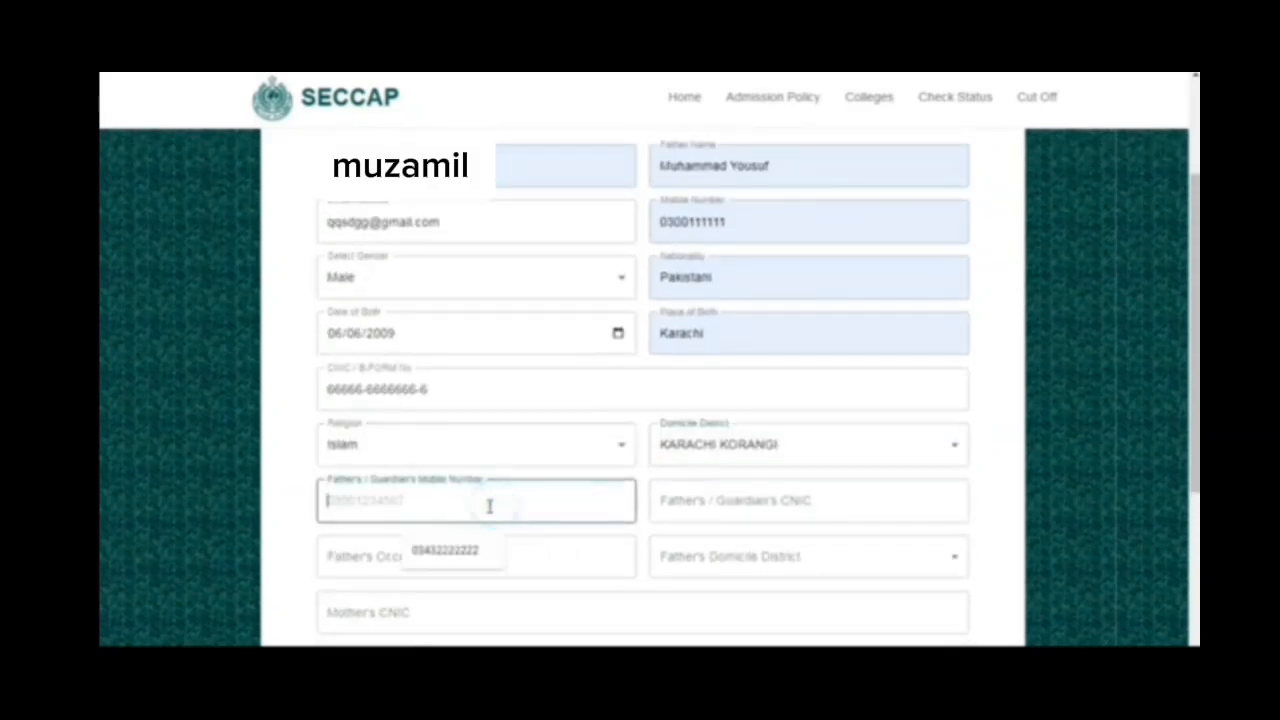
pyautogui.click(457, 545)
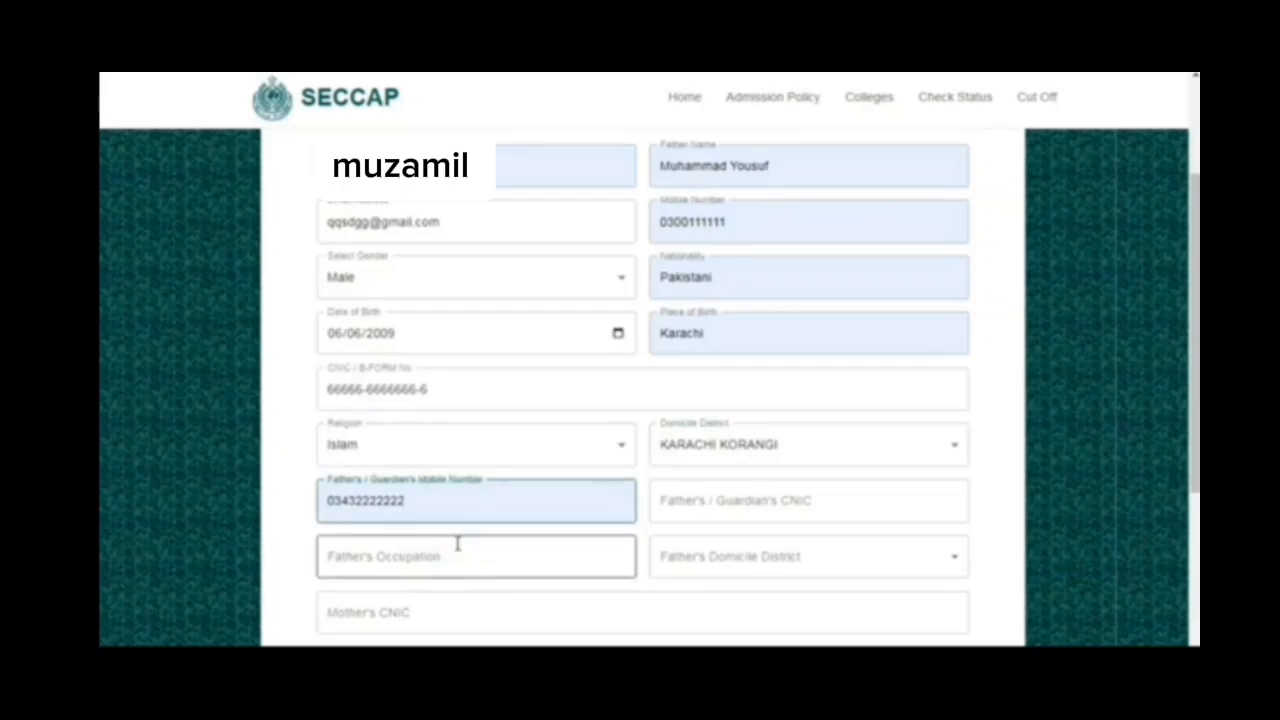
pyautogui.click(726, 508)
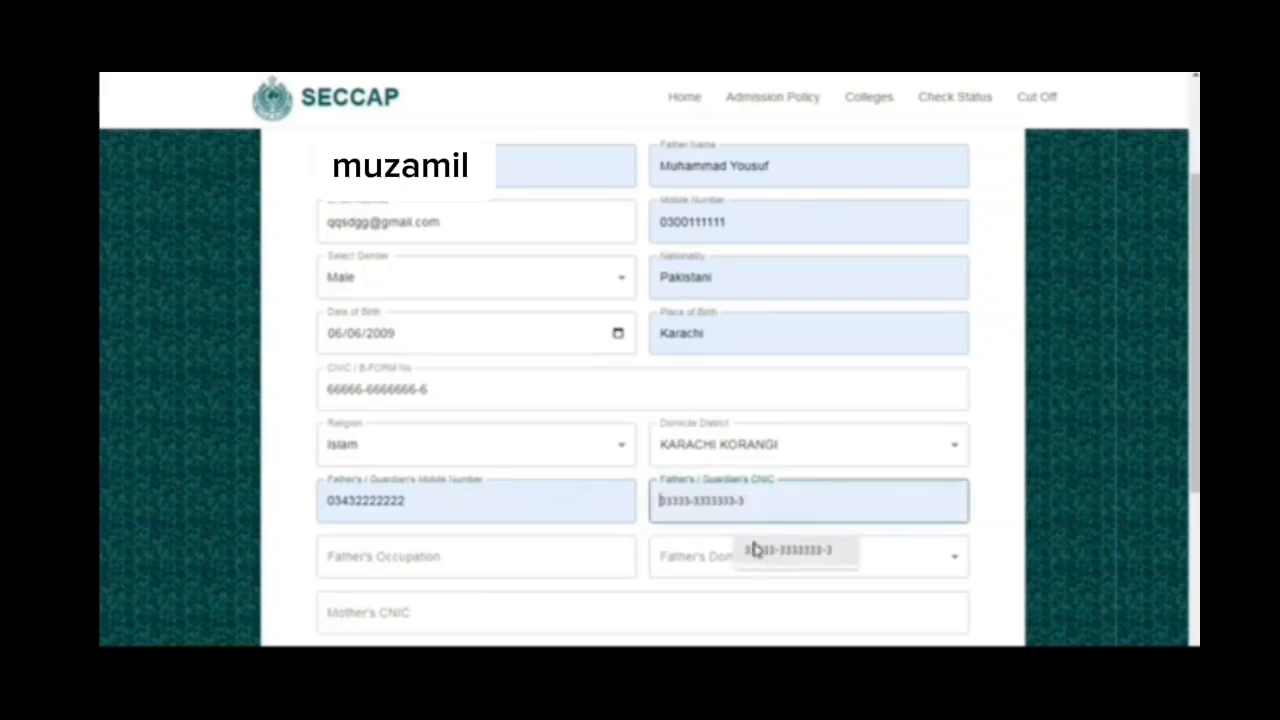
pyautogui.click(755, 550)
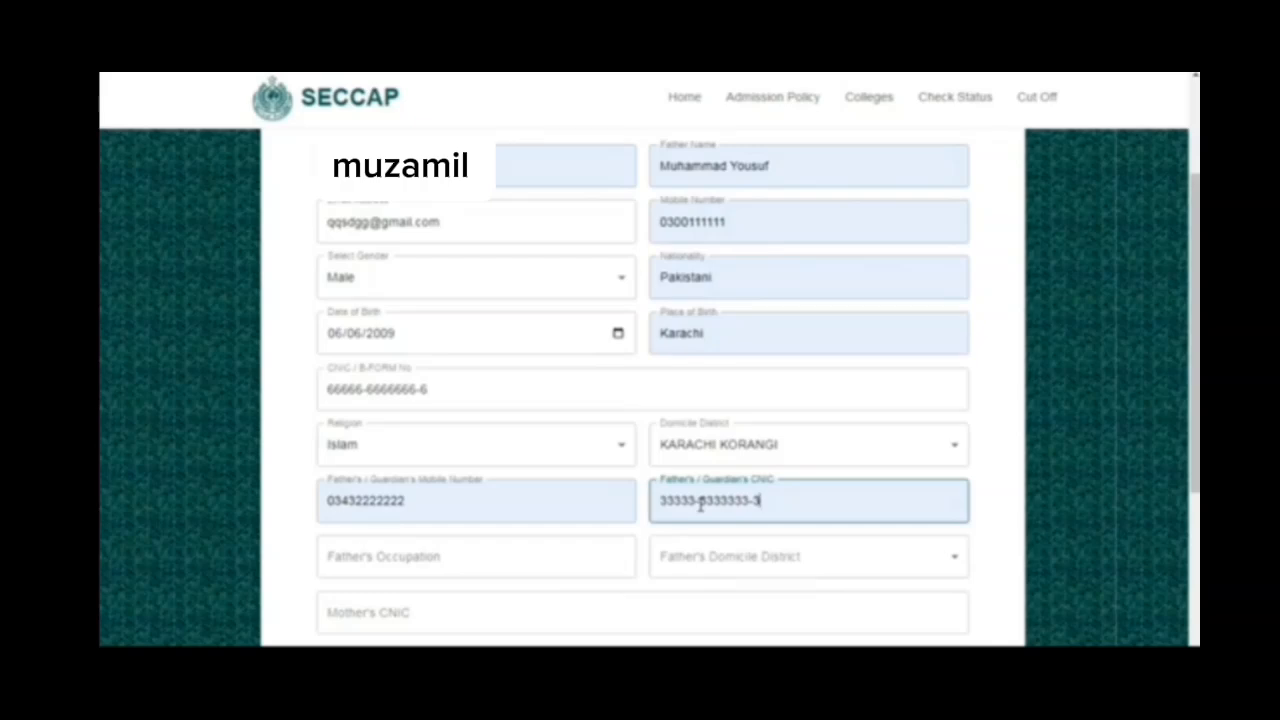
# - Enter "shop" as the father's occupation and set the father's domicile district to KARACHI KORANGI
pyautogui.scroll(-1, 700, 506)
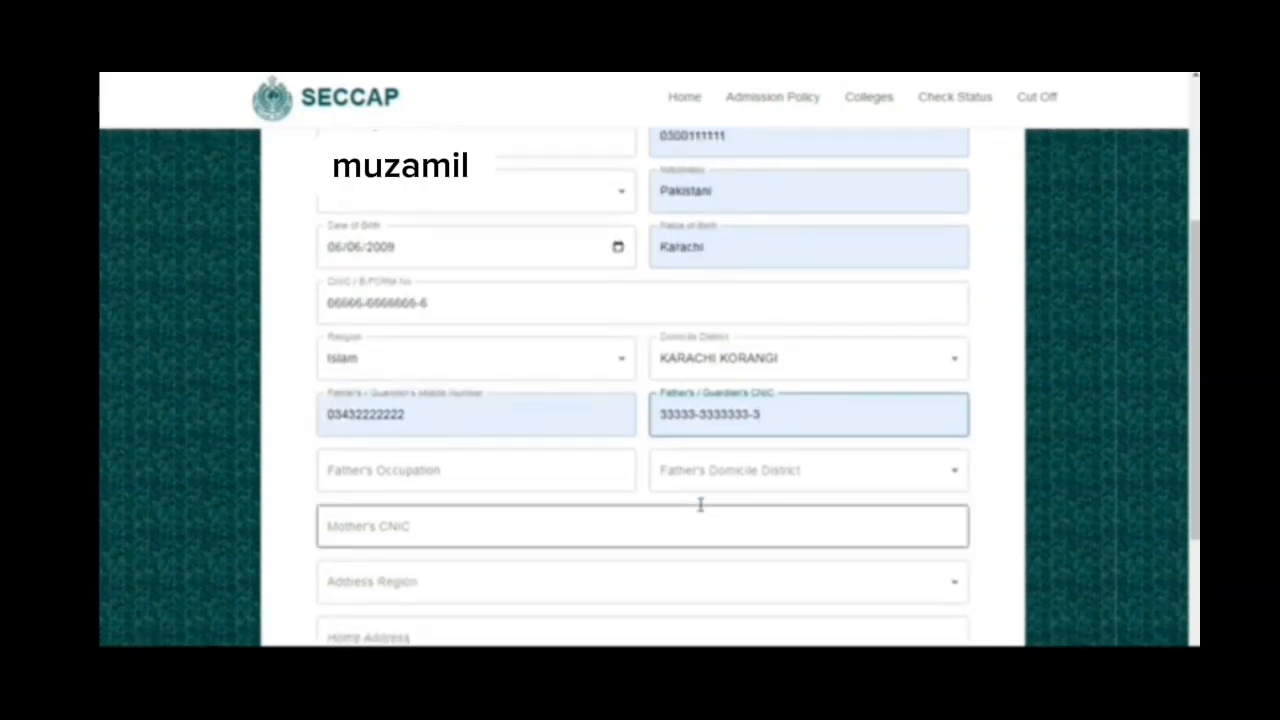
pyautogui.click(476, 469)
pyautogui.write('slop')
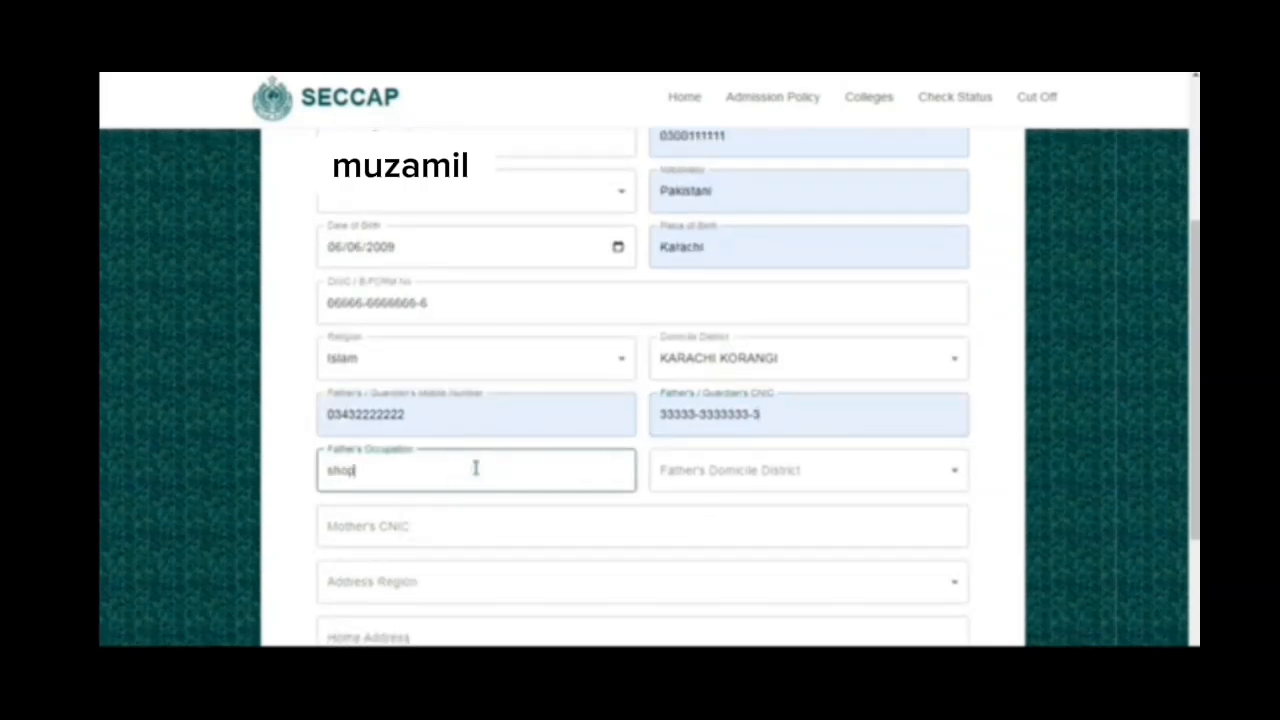
pyautogui.click(712, 483)
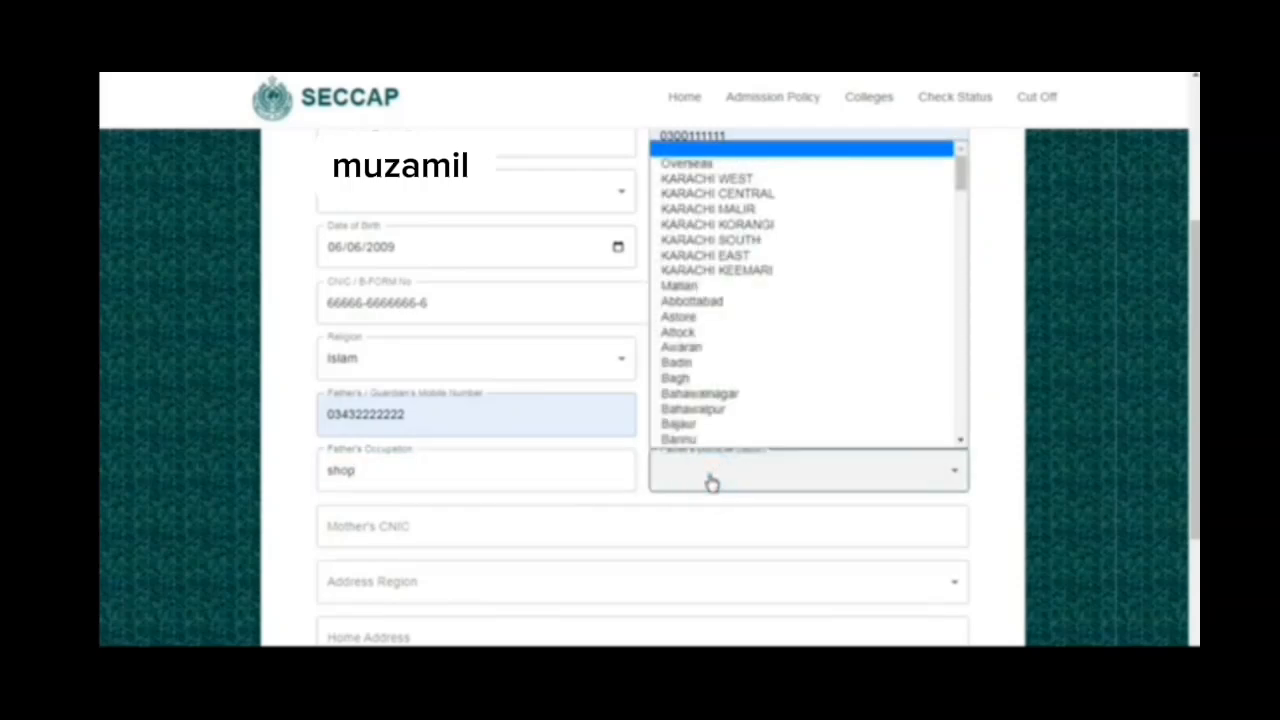
pyautogui.click(748, 225)
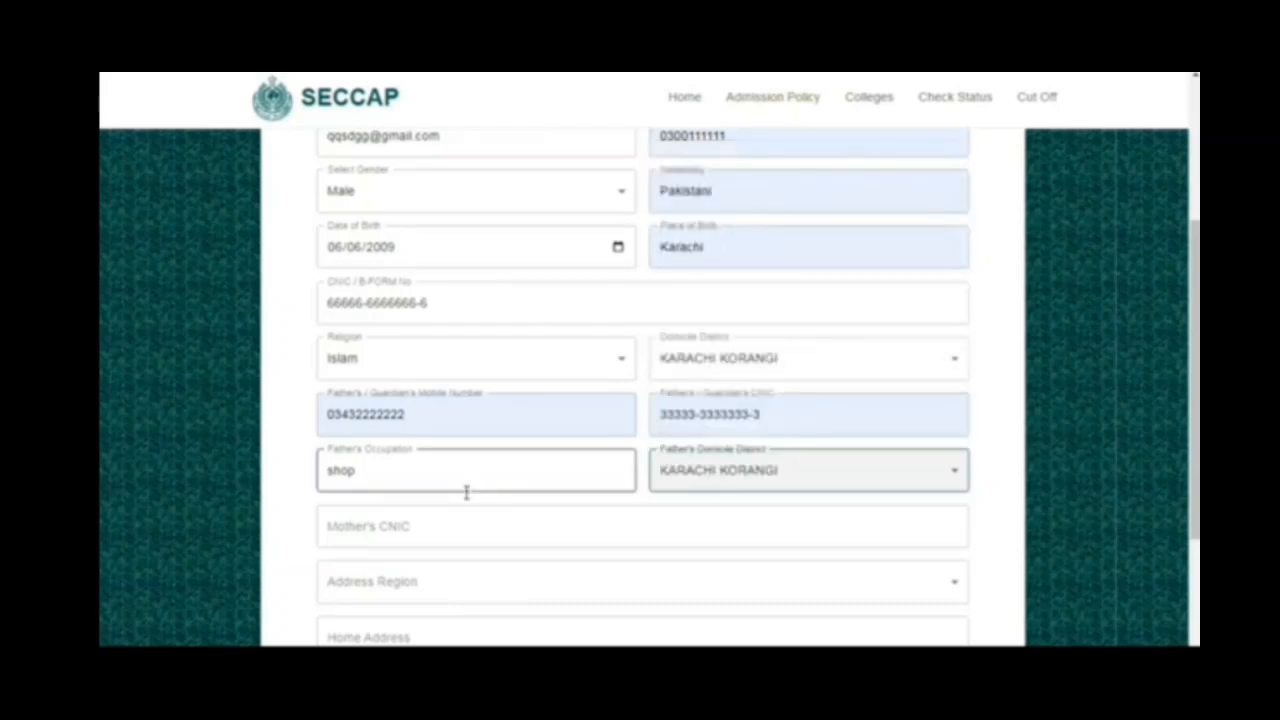
# - Fill in the mother's CNIC number in the personal details
pyautogui.scroll(-2, 460, 485)
pyautogui.click(366, 350)
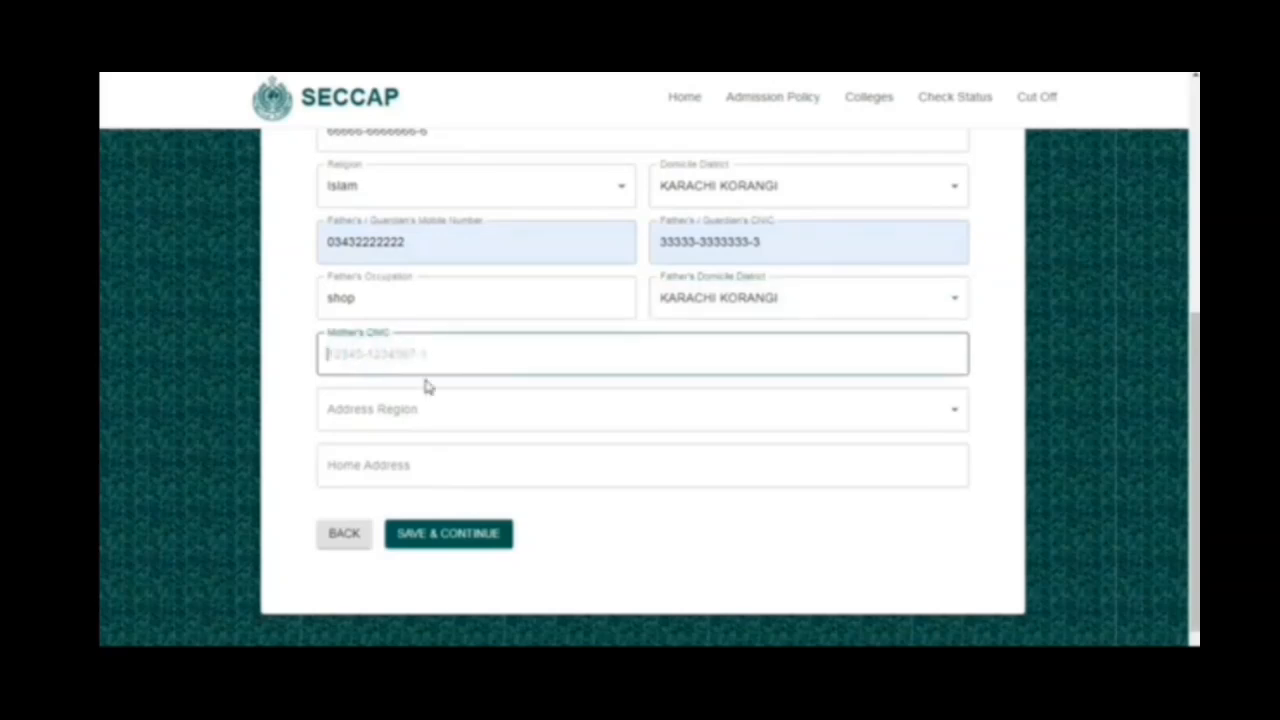
pyautogui.write('5')
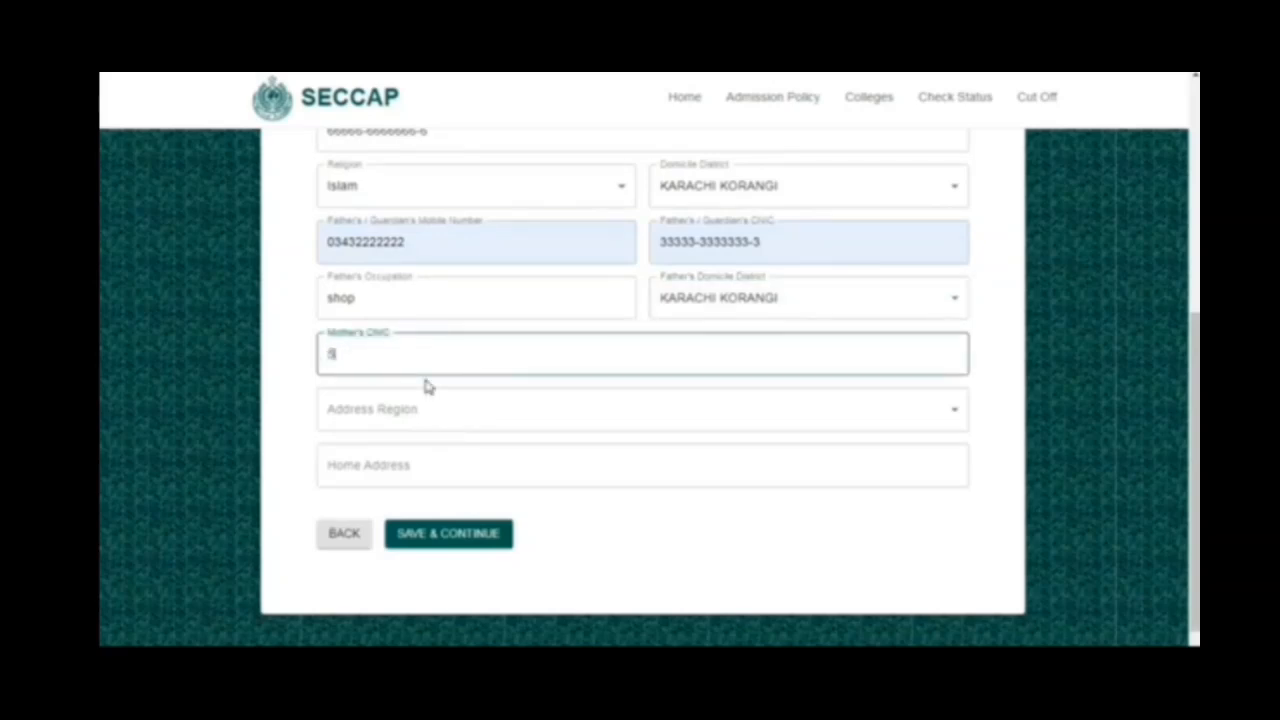
pyautogui.write('5555-5555555-5')
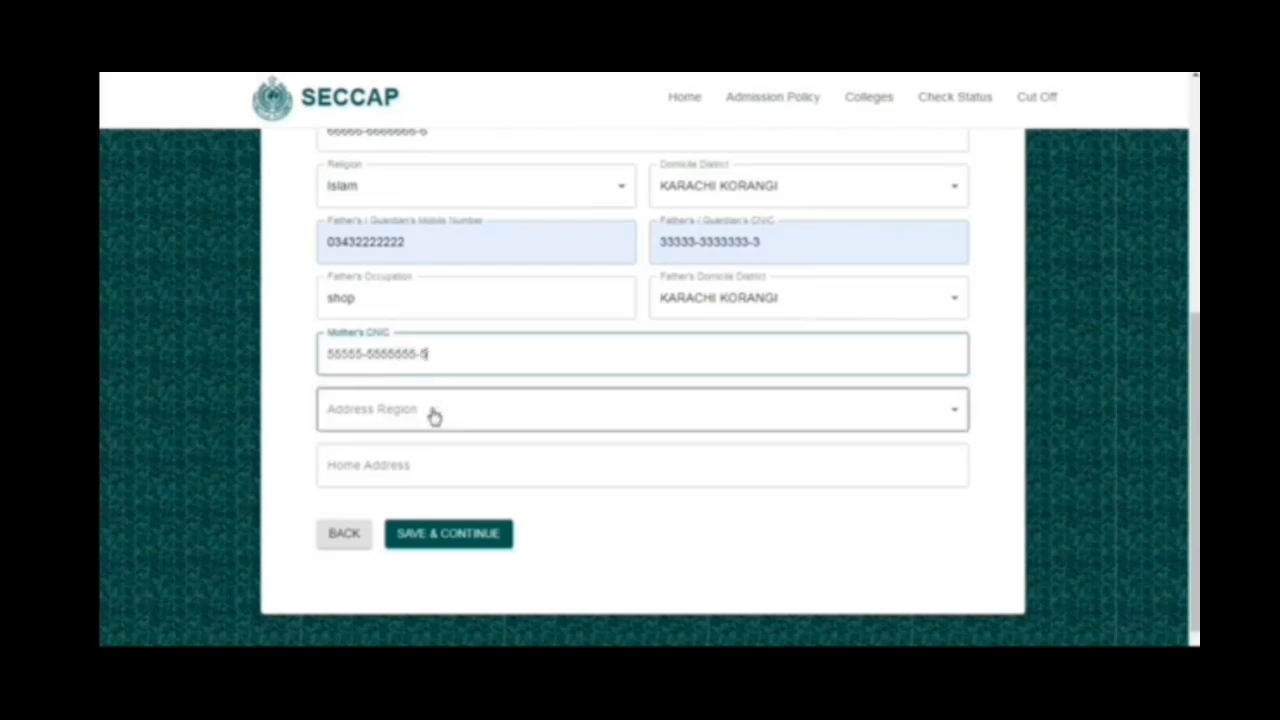
# - Set the address region to KARACHI, the district to KARACHI KORANGI and the sub division to SHAH FAISAL COLONY
pyautogui.click(432, 419)
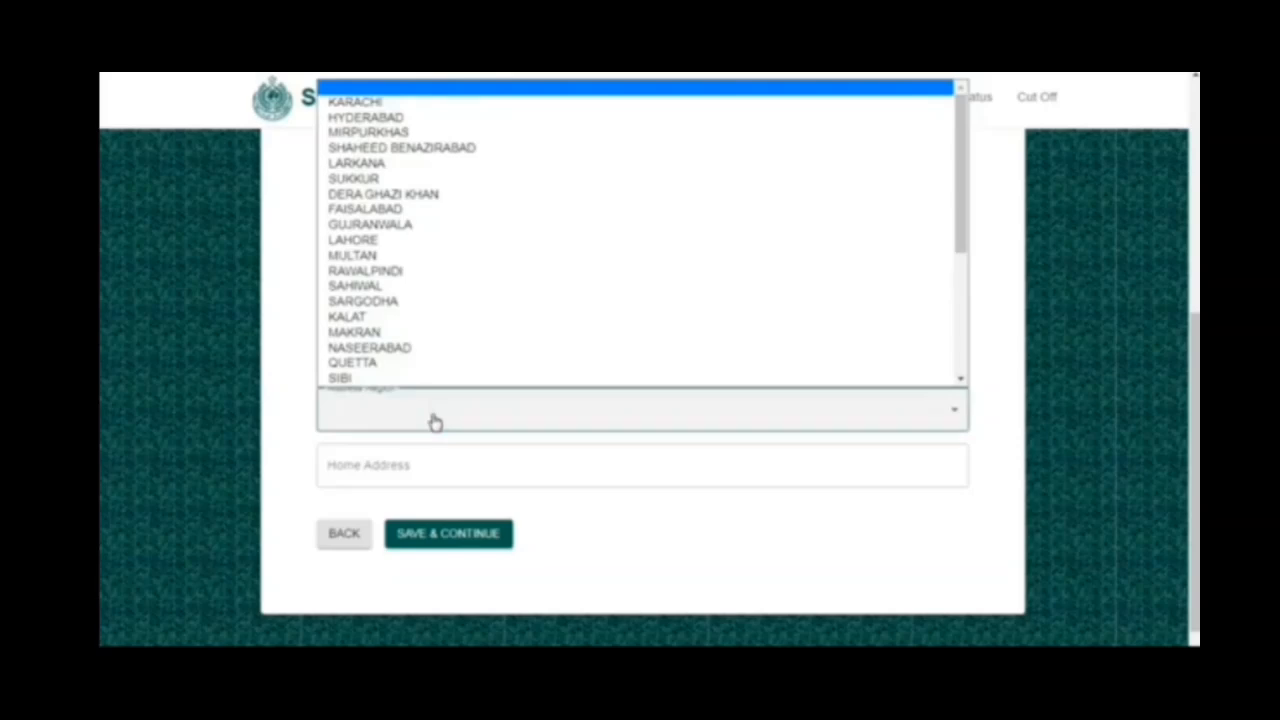
pyautogui.click(366, 104)
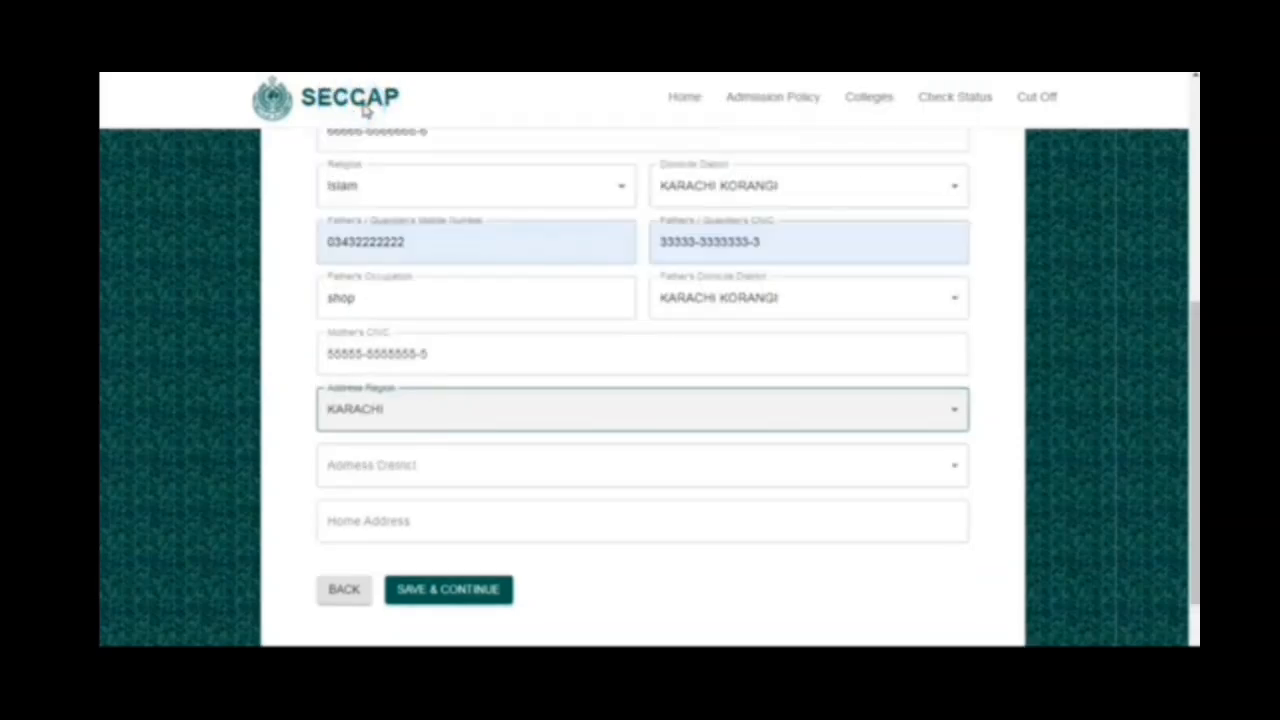
pyautogui.click(419, 473)
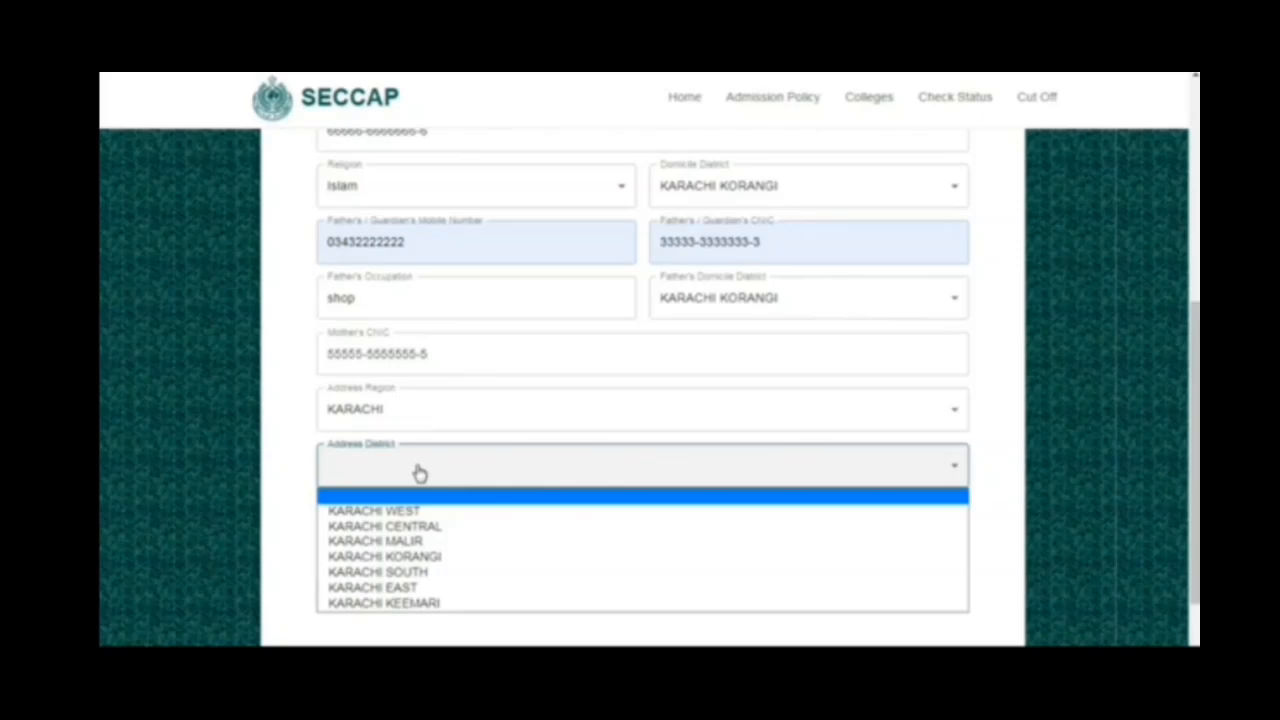
pyautogui.click(430, 556)
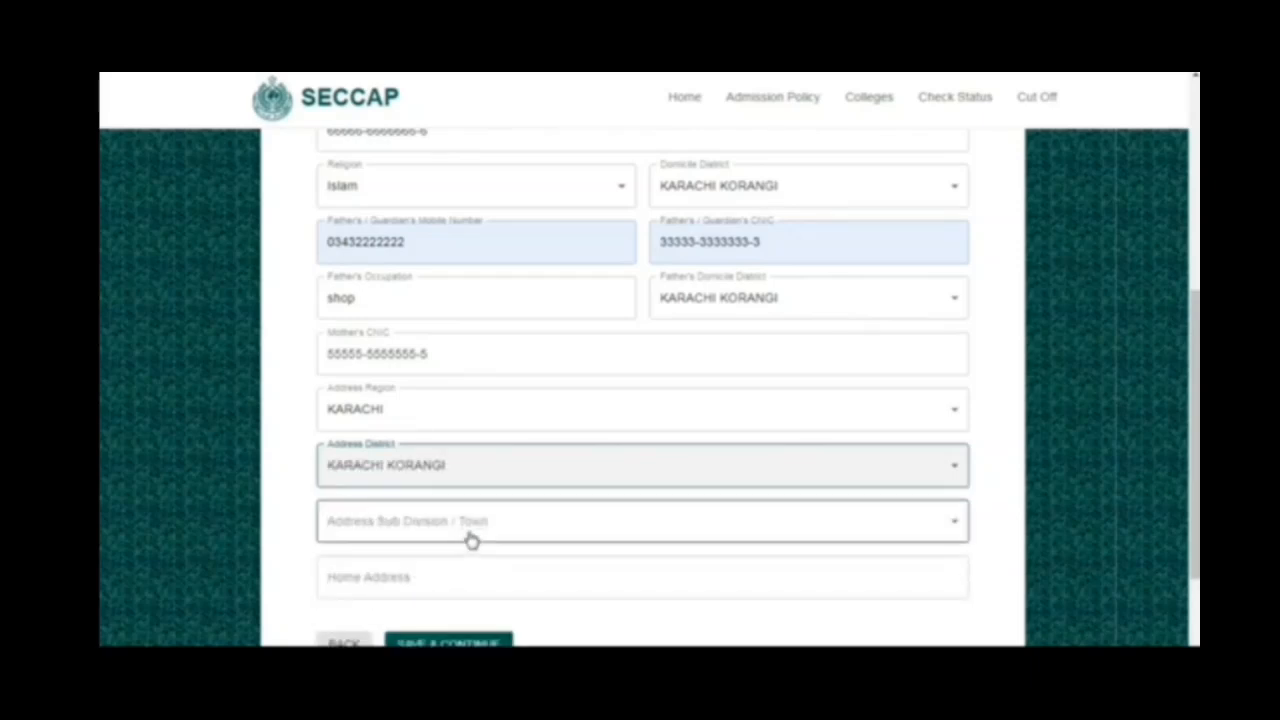
pyautogui.click(469, 524)
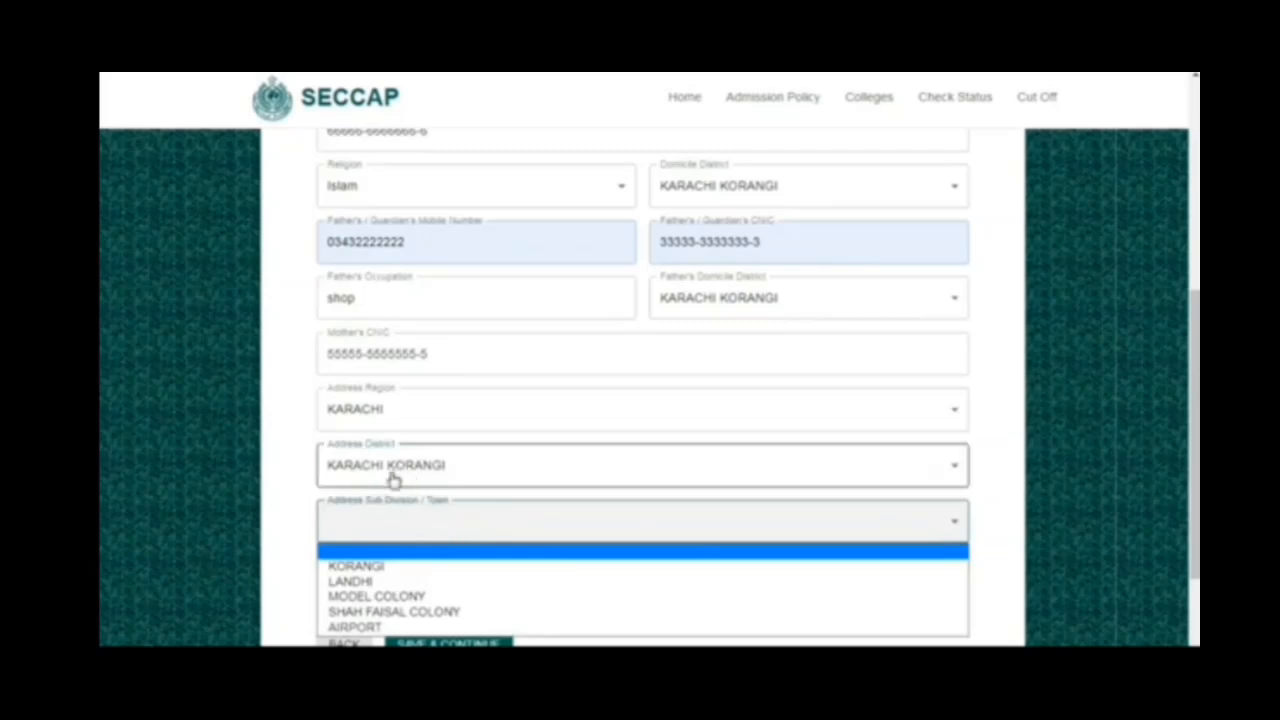
pyautogui.click(384, 612)
# - Fill in the home address, then save the personal details and continue to the choice of faculty
pyautogui.click(622, 583)
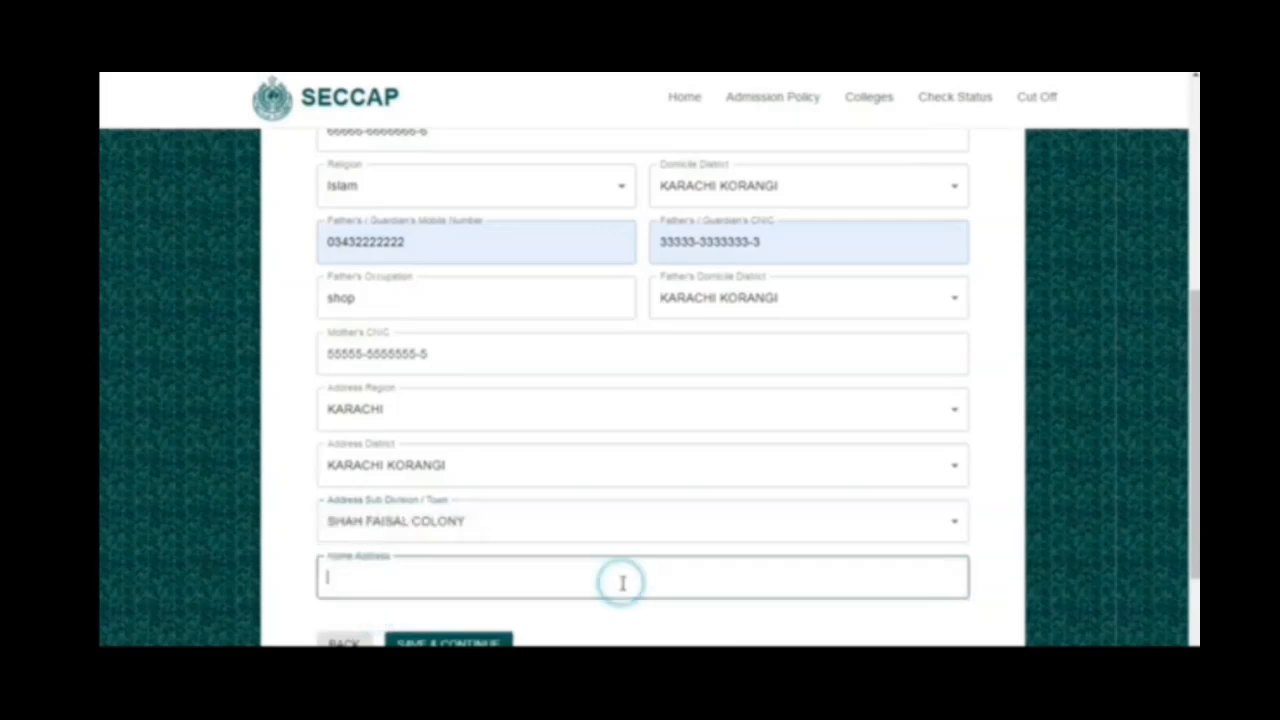
pyautogui.write('jdhdjdhqwdjknjmdbnasdihjhd')
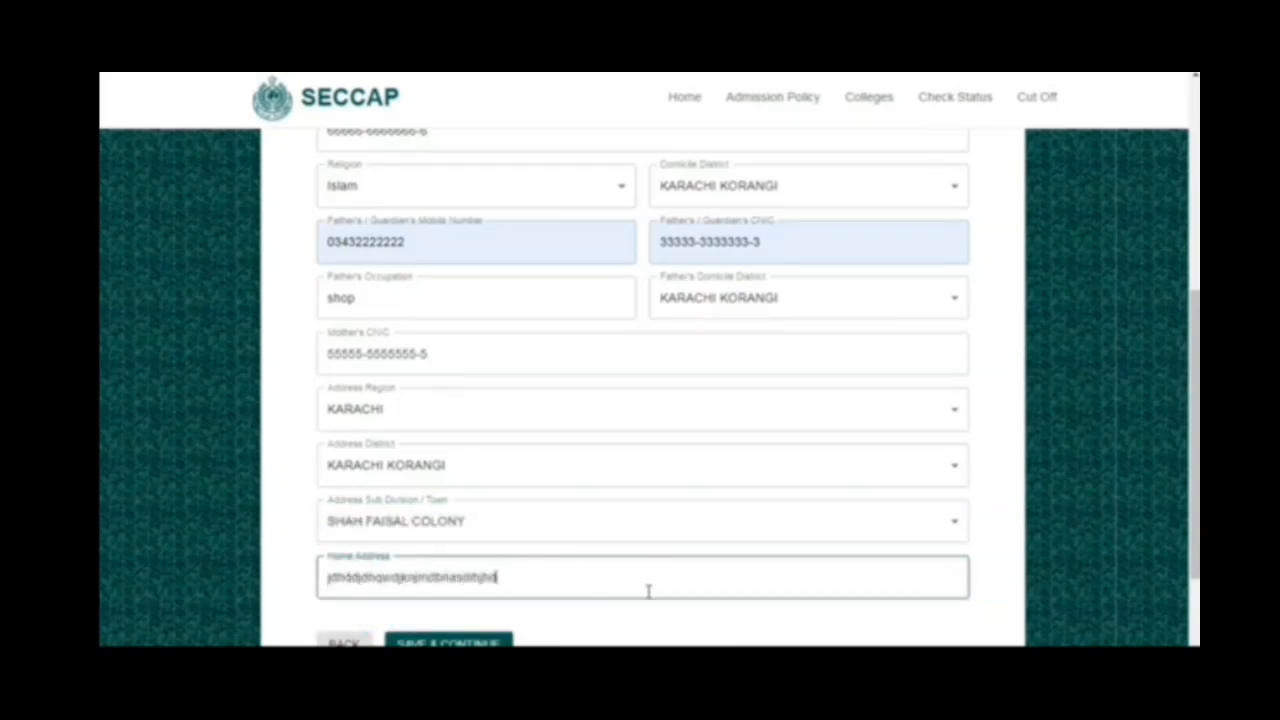
pyautogui.scroll(-1, 648, 591)
pyautogui.scroll(-1, 648, 591)
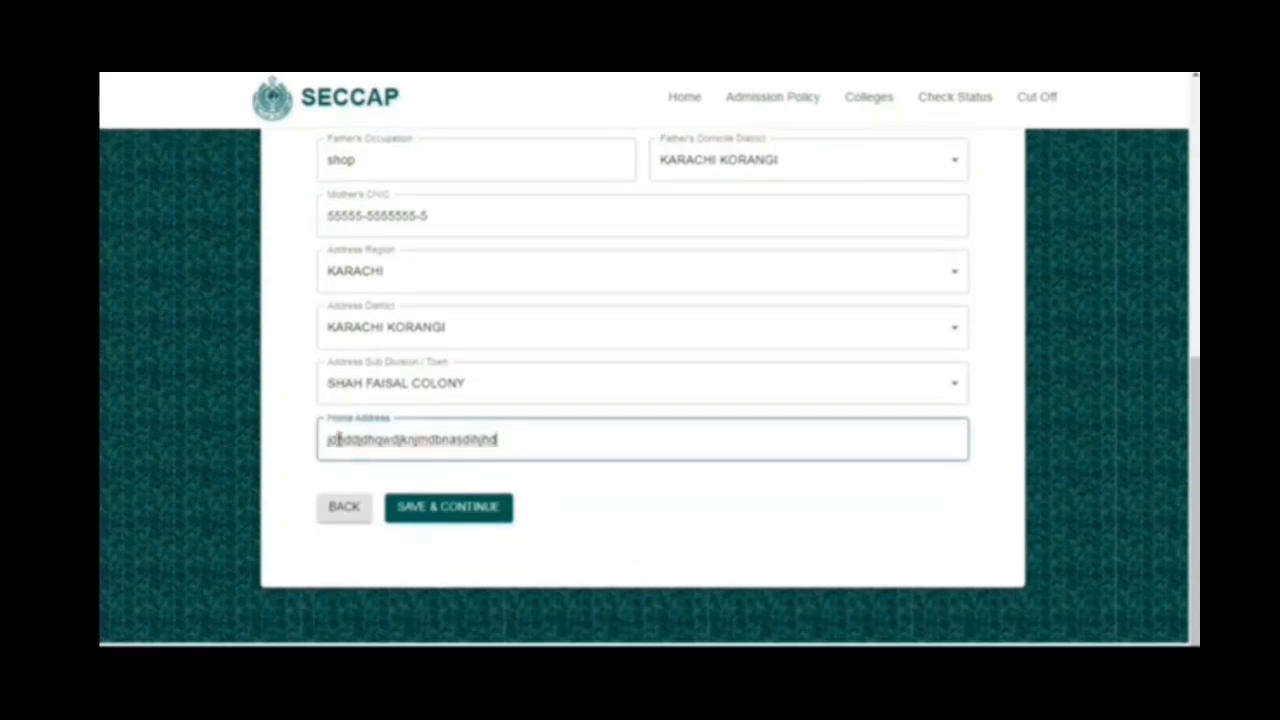
pyautogui.click(414, 597)
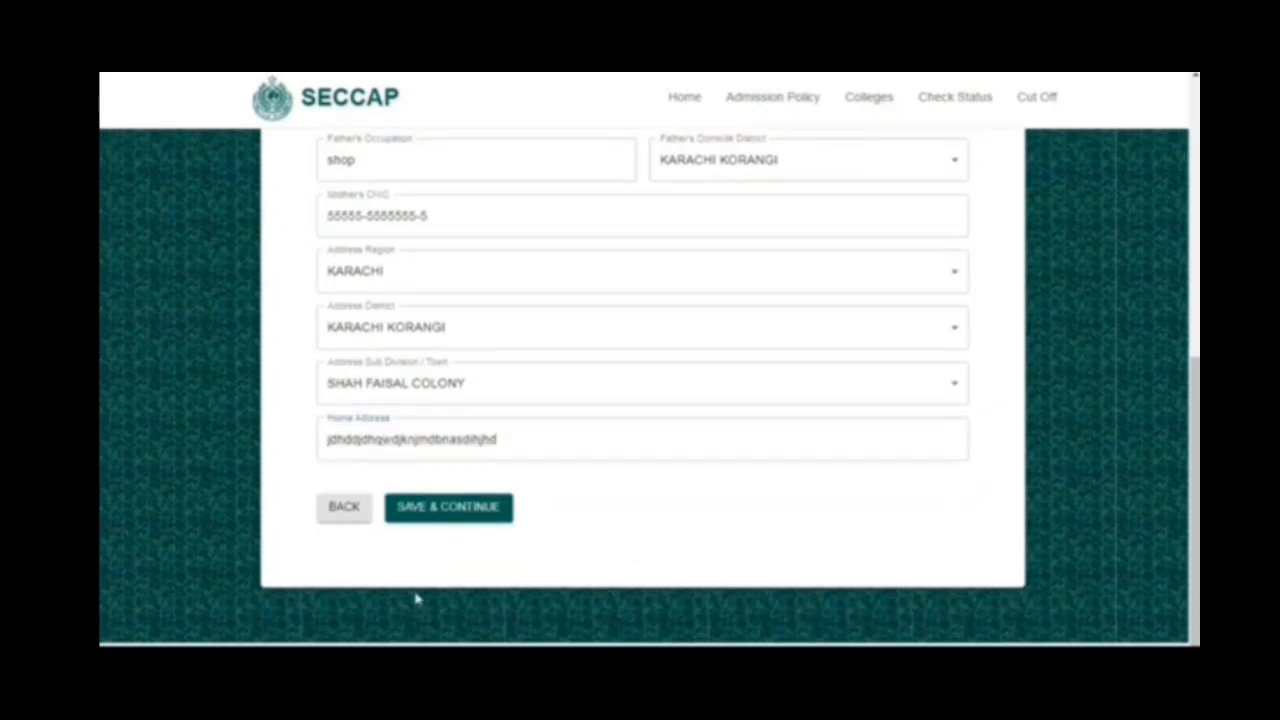
pyautogui.click(436, 518)
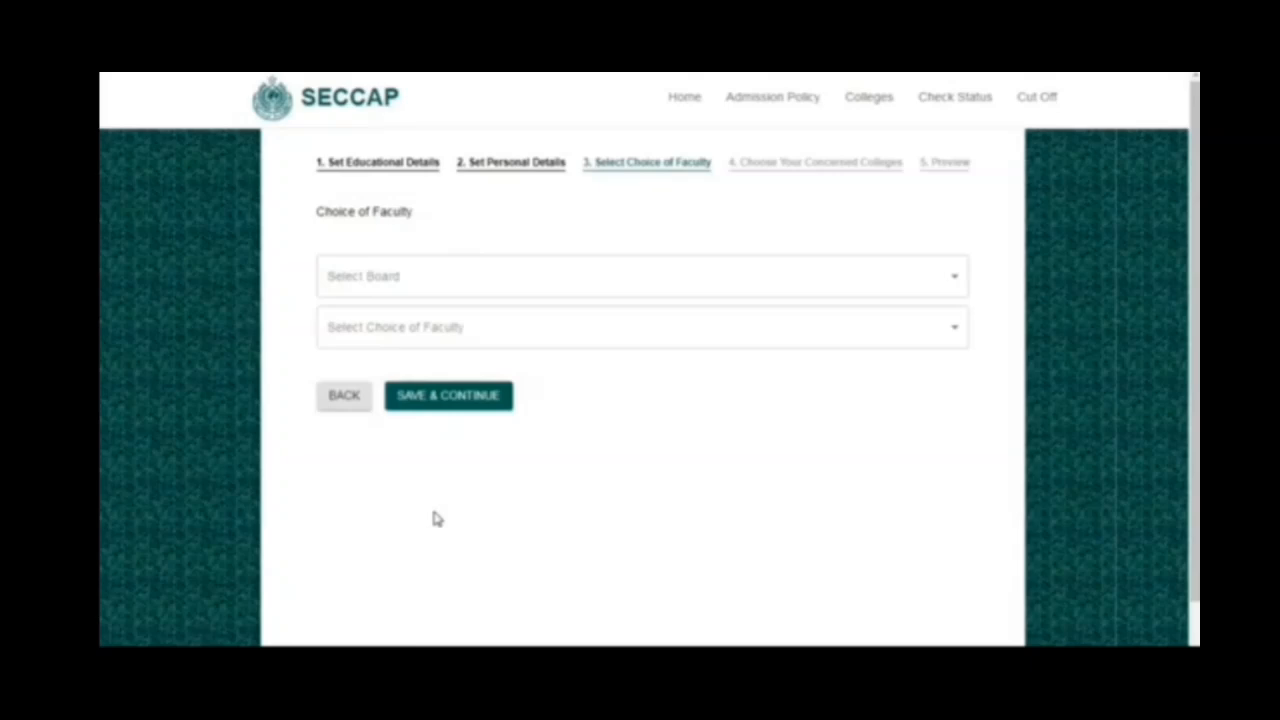
# - Choose the KARACHI board and the PRE-ENGINEERING faculty, and save to continue to the college selection
pyautogui.click(421, 290)
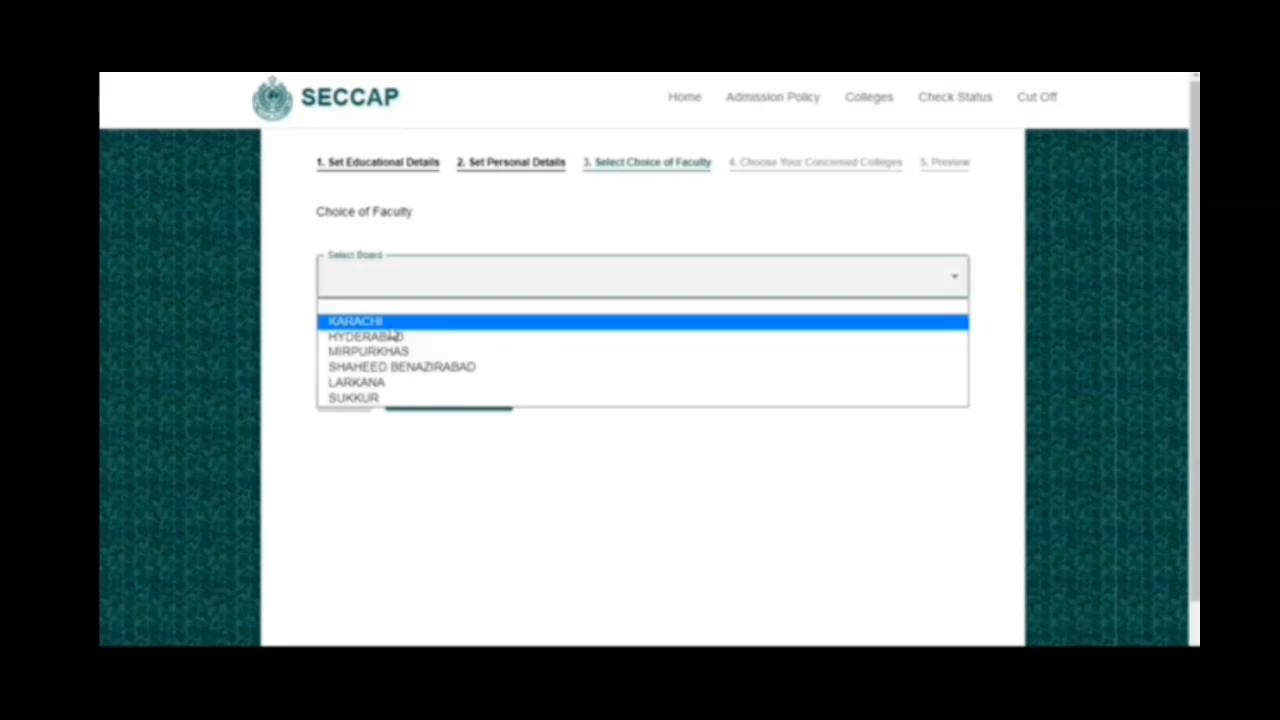
pyautogui.click(390, 322)
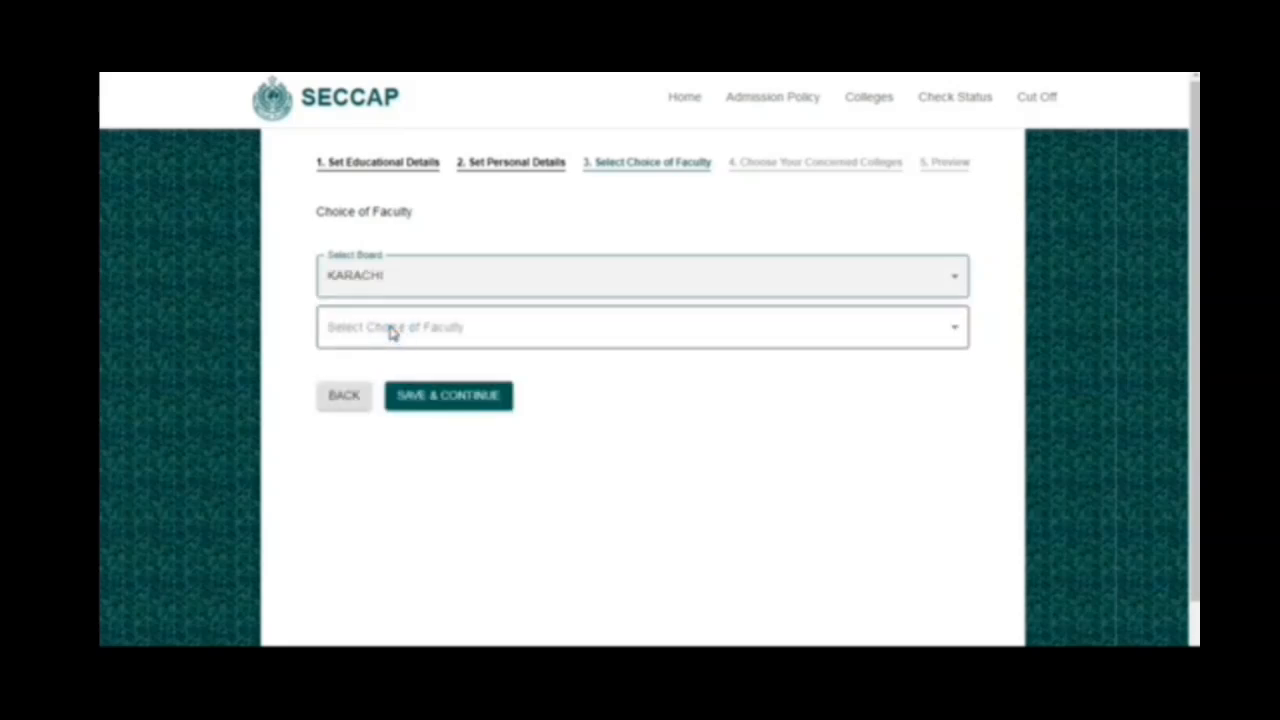
pyautogui.click(391, 333)
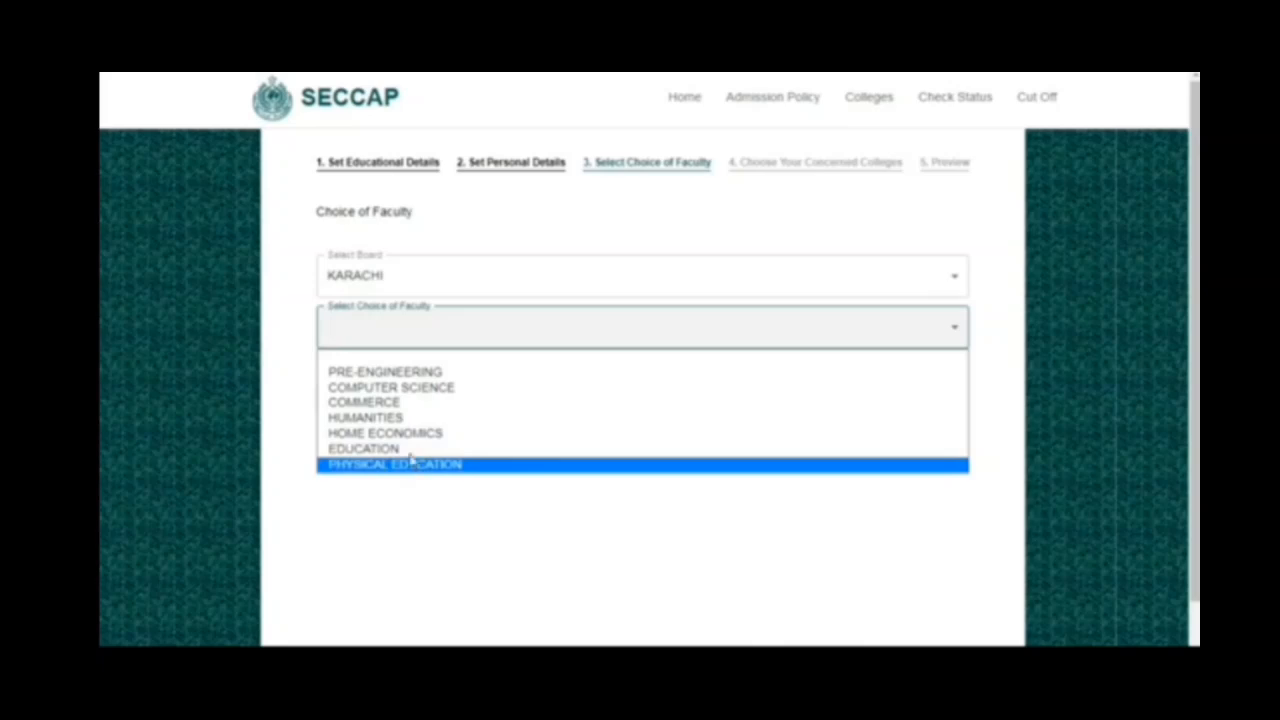
pyautogui.click(397, 373)
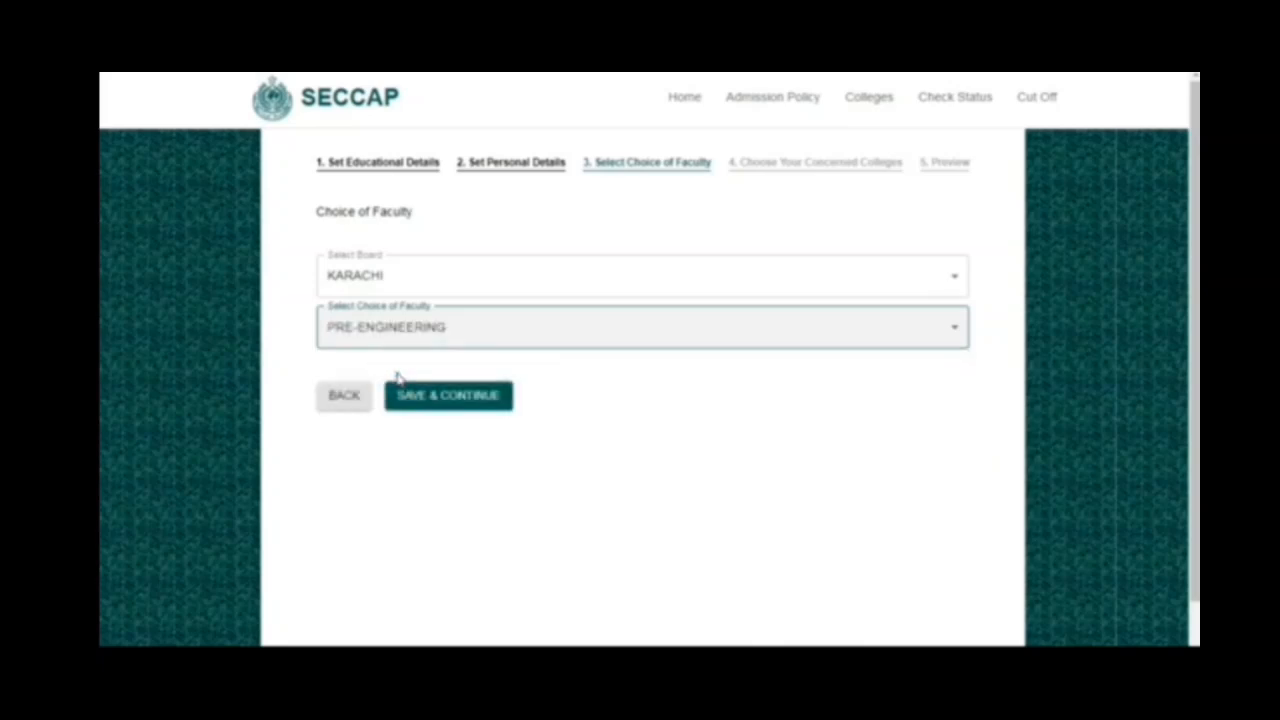
pyautogui.click(414, 399)
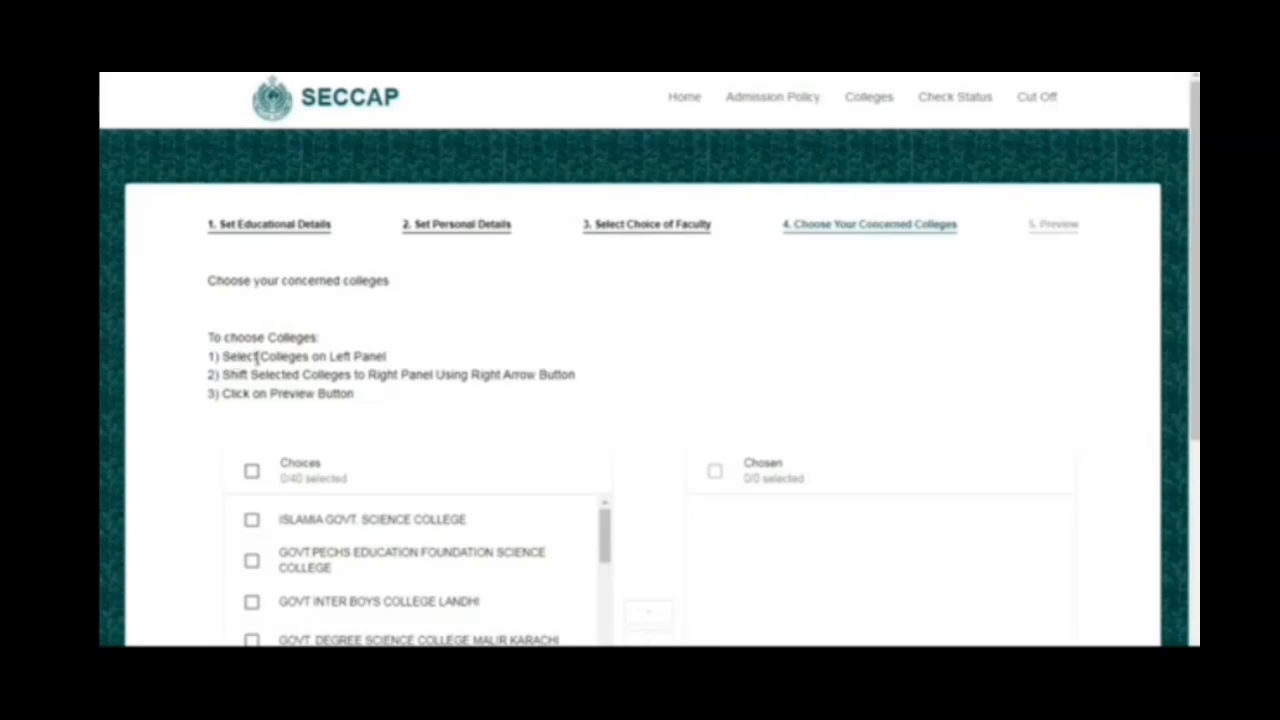
# - Look through the available colleges and open the Cut Off 2023-24 document from the Cut Off page in a new tab
pyautogui.scroll(-3, 318, 372)
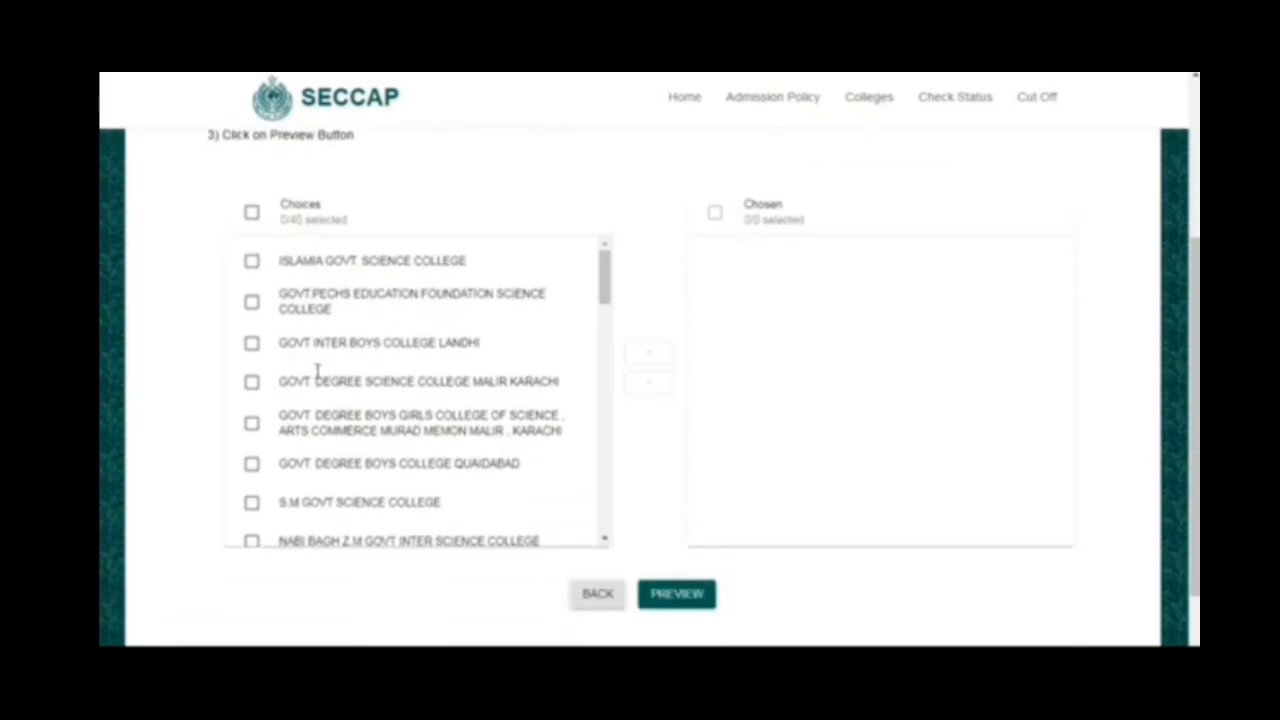
pyautogui.scroll(-10, 445, 343)
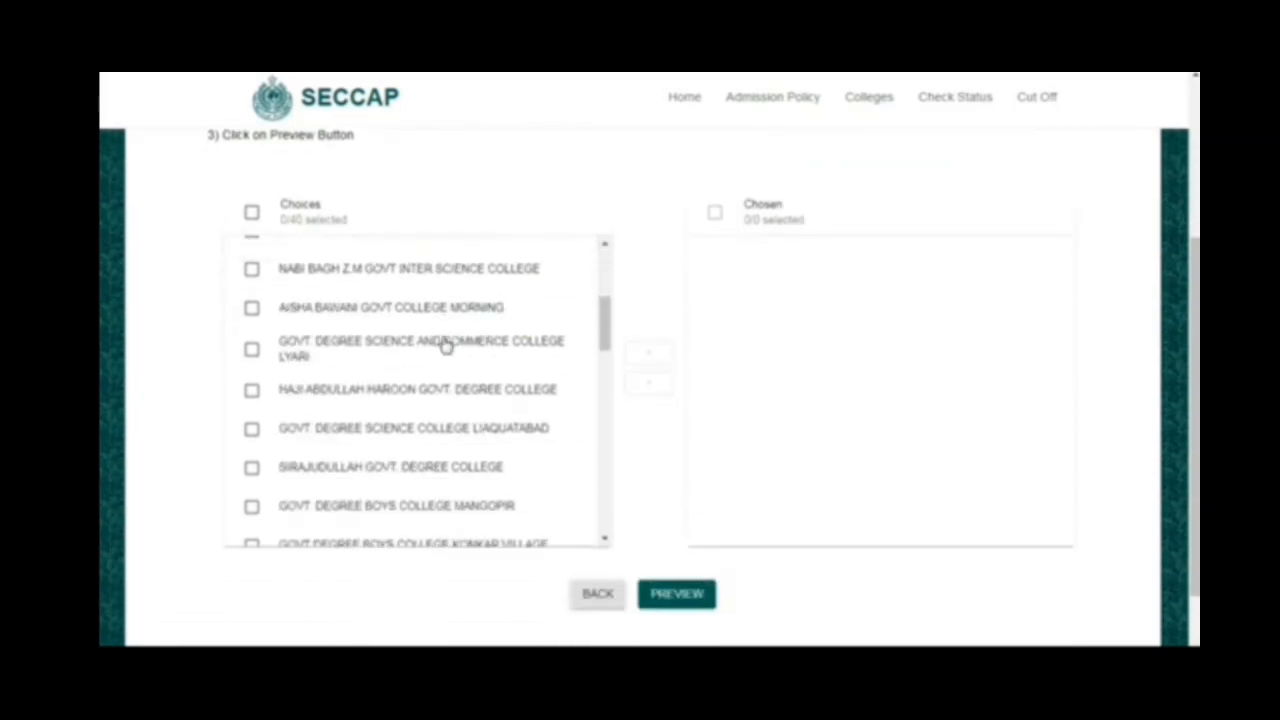
pyautogui.scroll(-10, 445, 343)
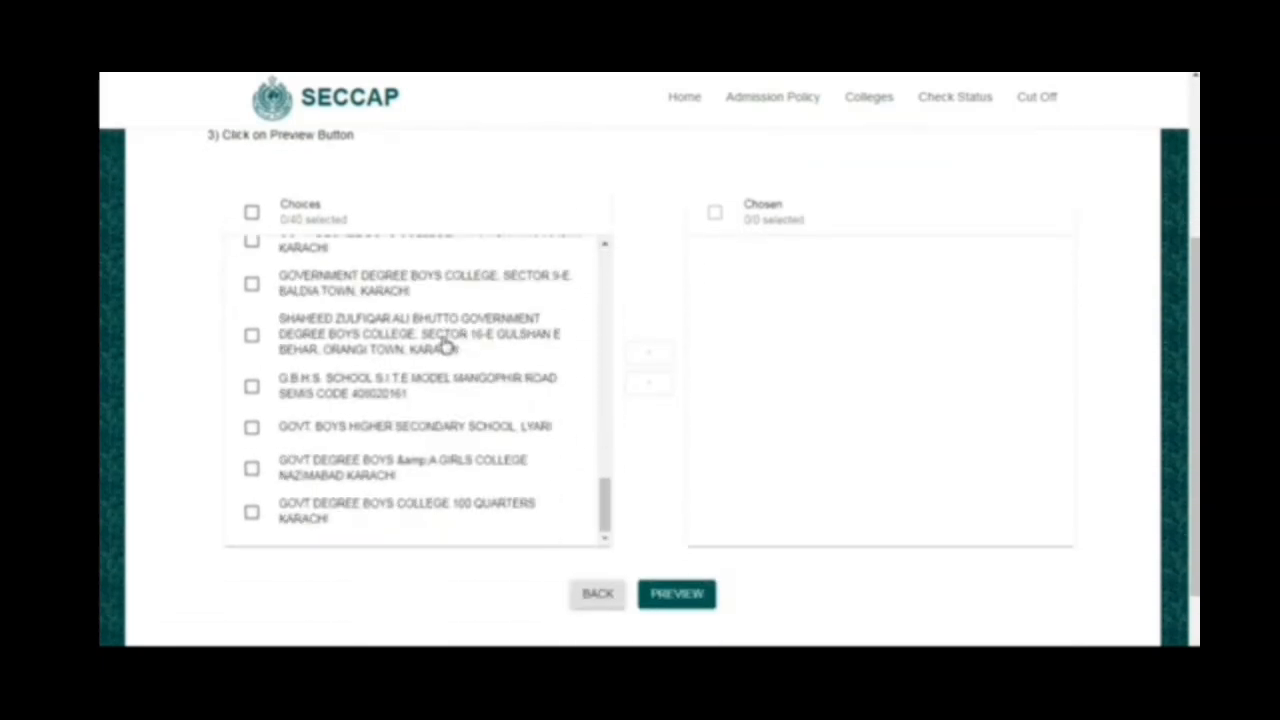
pyautogui.scroll(1, 445, 343)
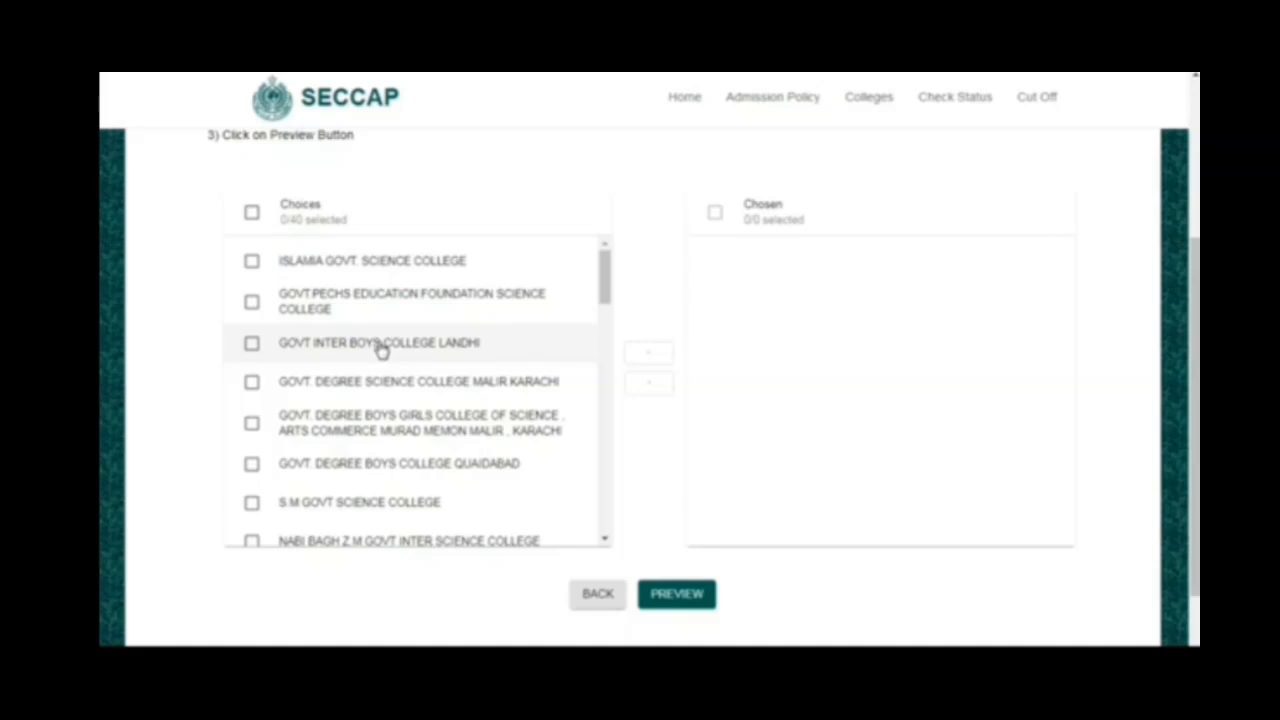
pyautogui.rightClick(1040, 104)
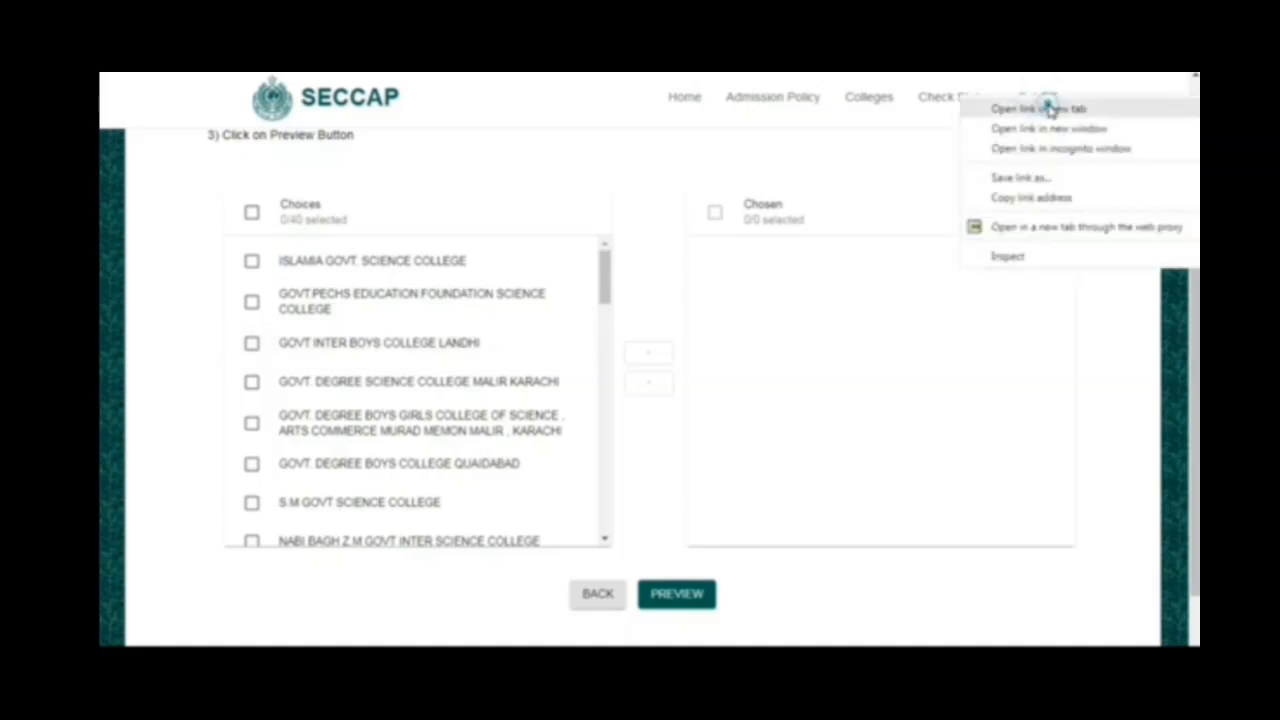
pyautogui.click(1049, 108)
pyautogui.hotkey('ctrl', 'Tab')
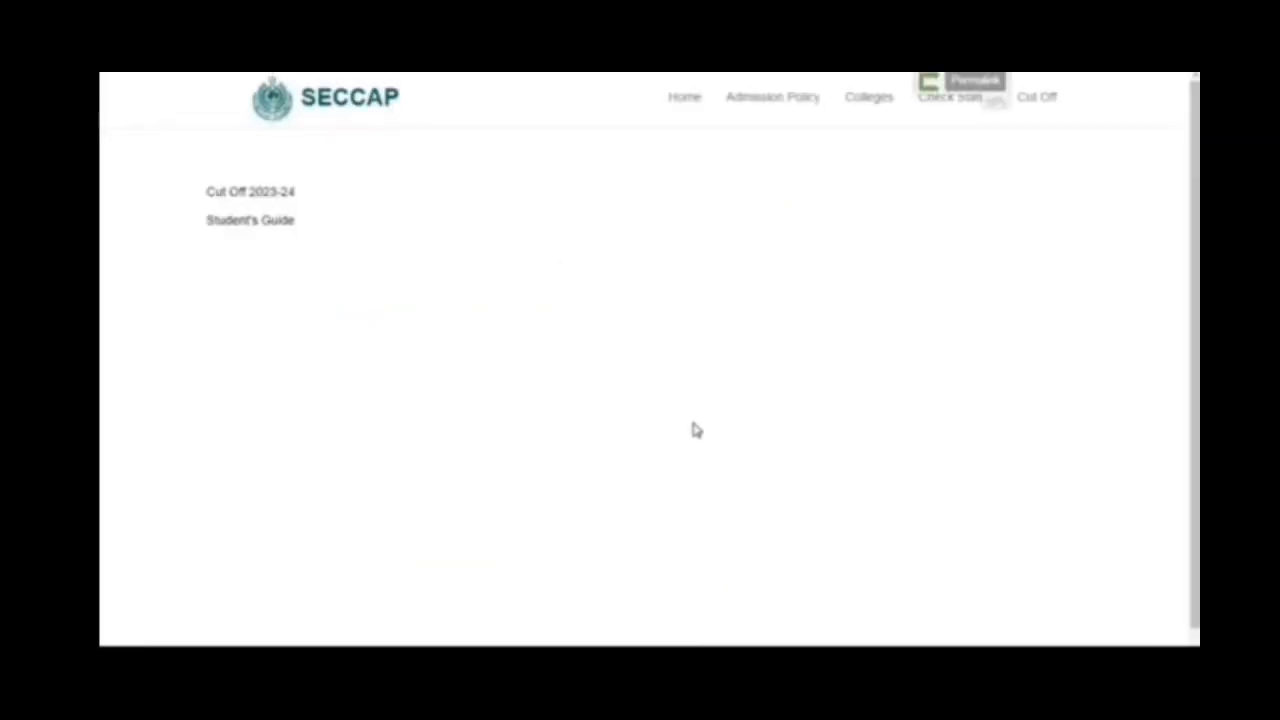
pyautogui.click(249, 195)
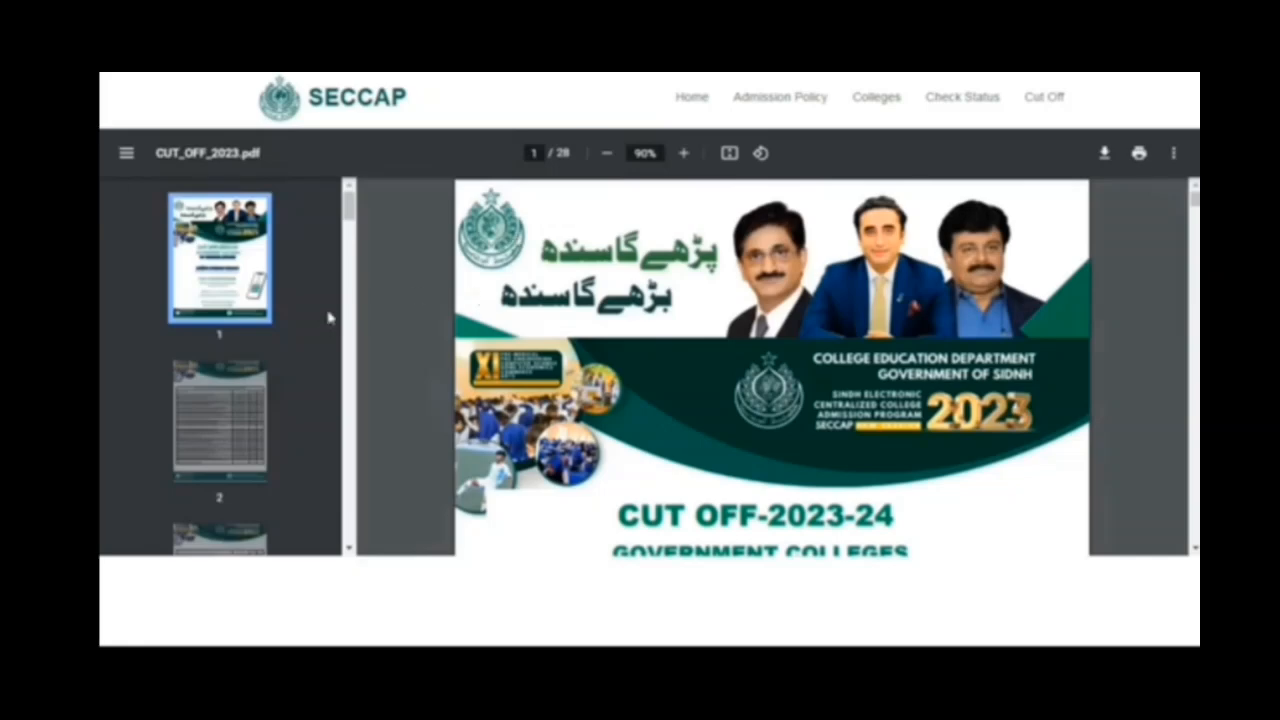
# - Examine the closing marks per college in the PRE-MEDICAL (MALE) 2023-24 cut-off table, highlighting the ADAMJEE GOVT. SCIENCE COLLEGE KARACHI row
pyautogui.moveTo(350, 208); pyautogui.dragTo(350, 219)
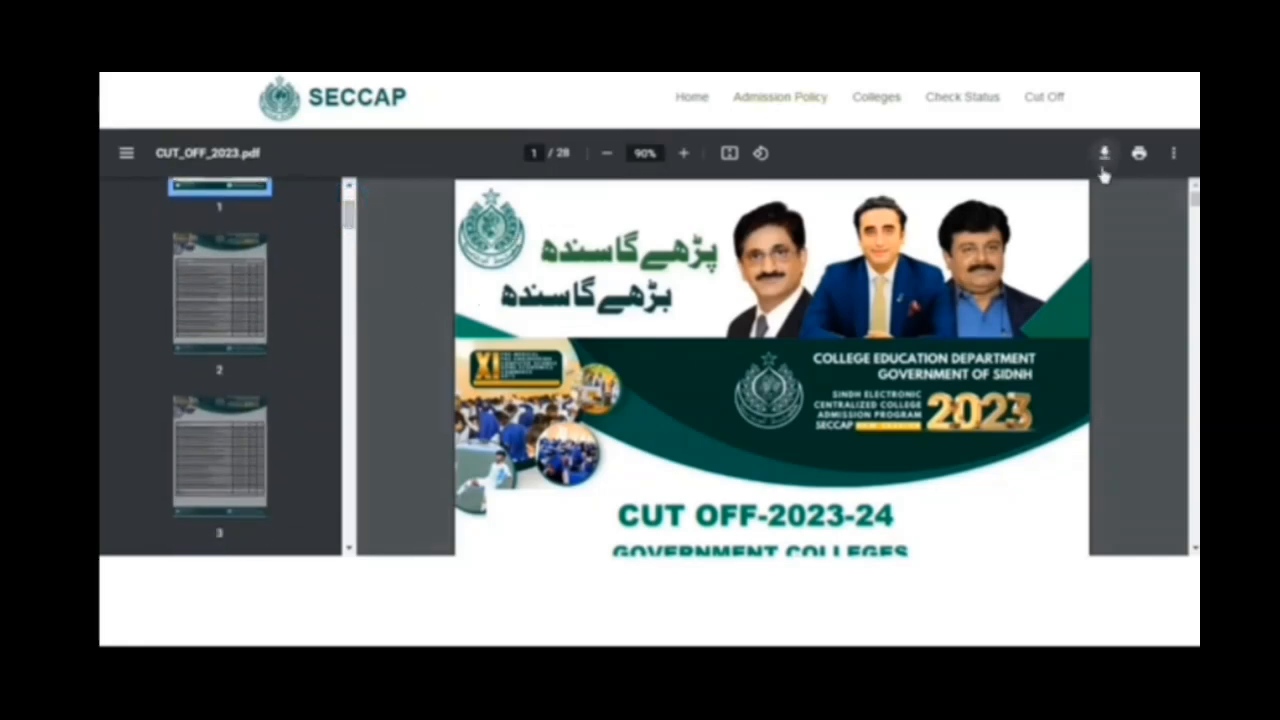
pyautogui.click(187, 323)
pyautogui.scroll(-1, 651, 422)
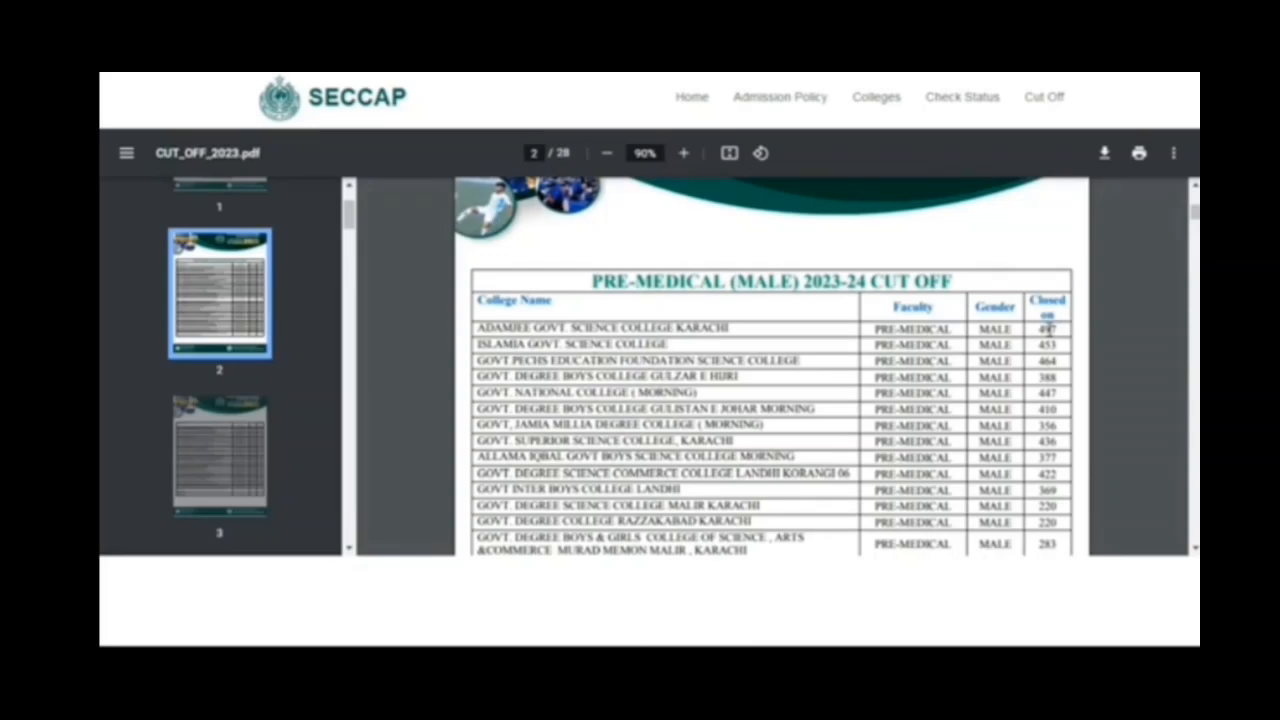
pyautogui.scroll(-2, 1047, 328)
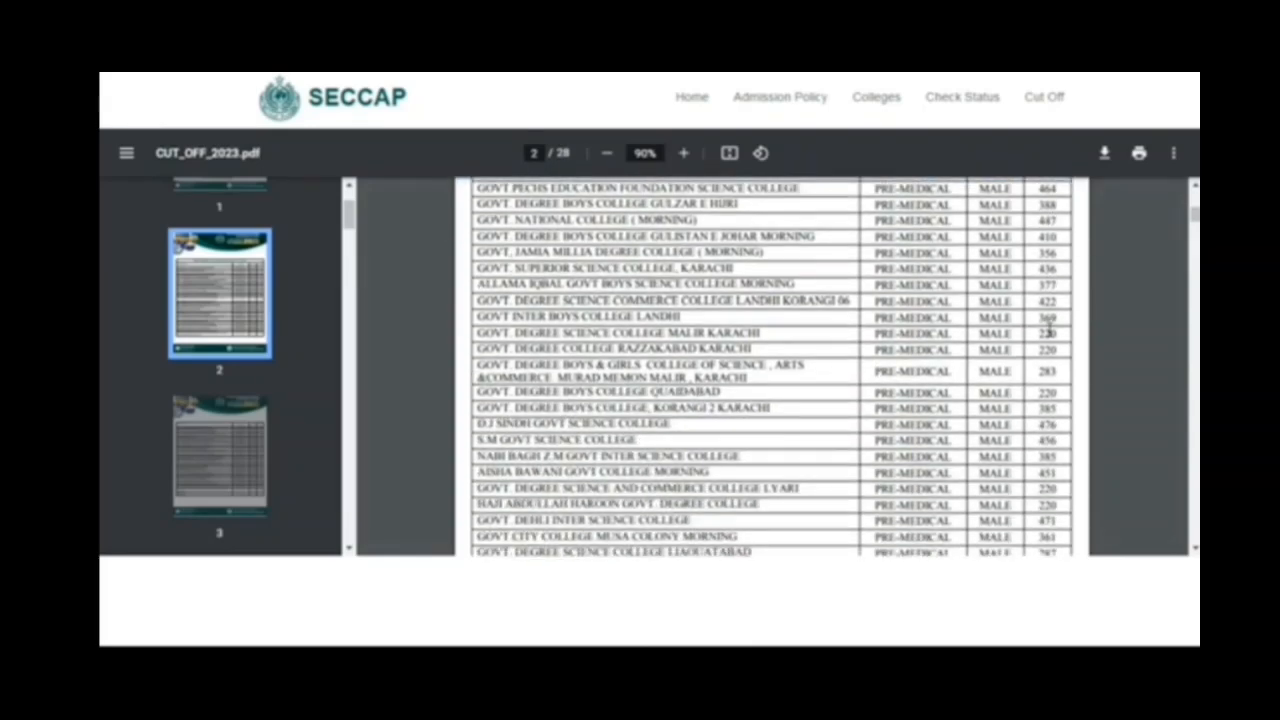
pyautogui.scroll(3, 1047, 328)
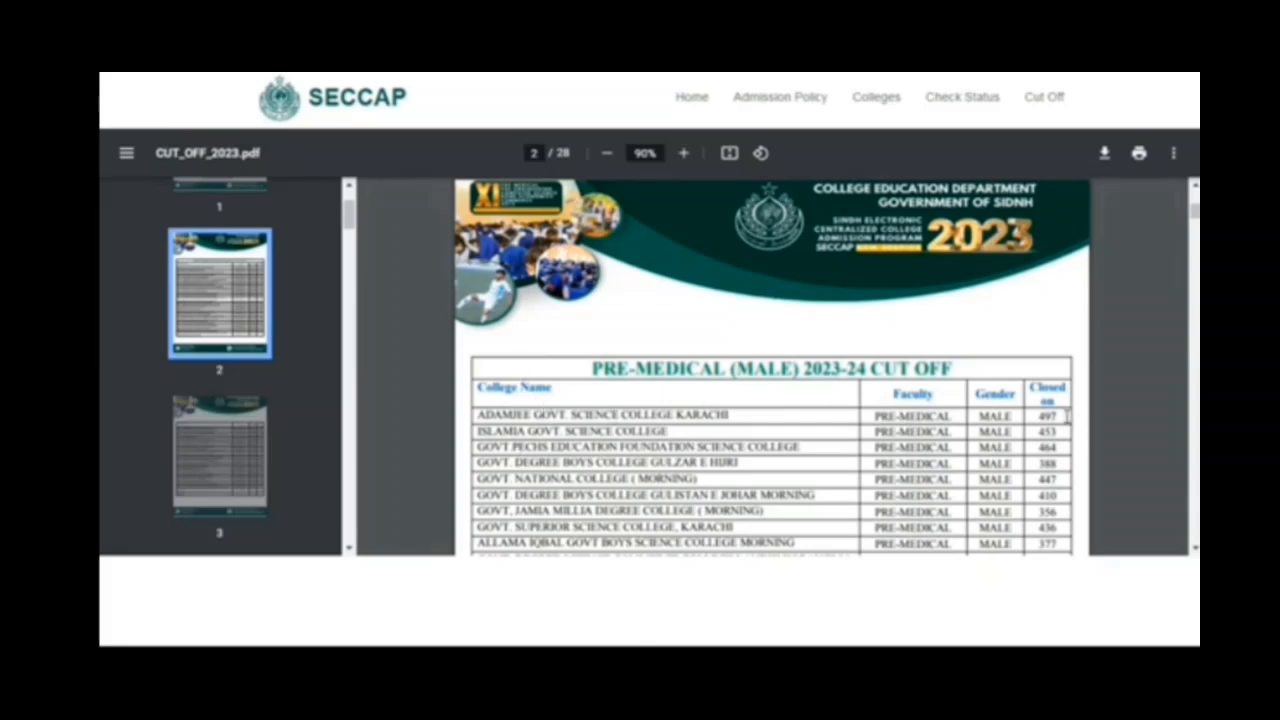
pyautogui.moveTo(1067, 418); pyautogui.dragTo(480, 414)
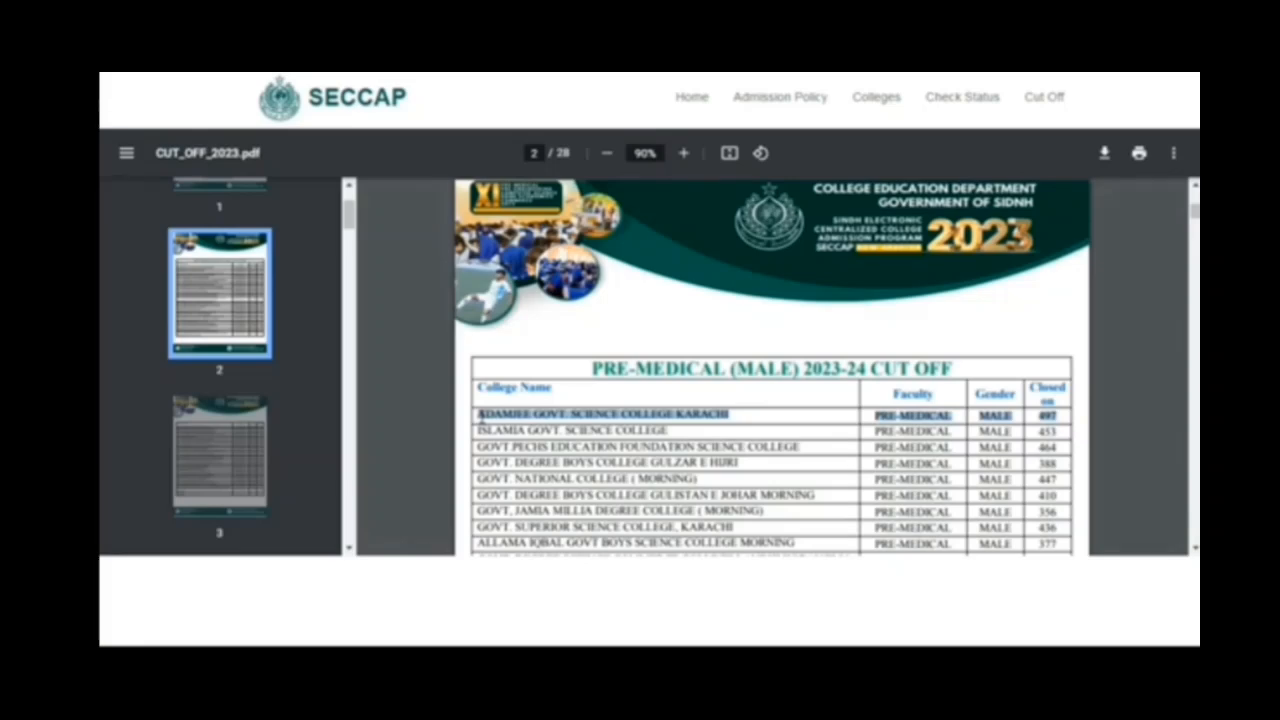
pyautogui.scroll(-6, 480, 414)
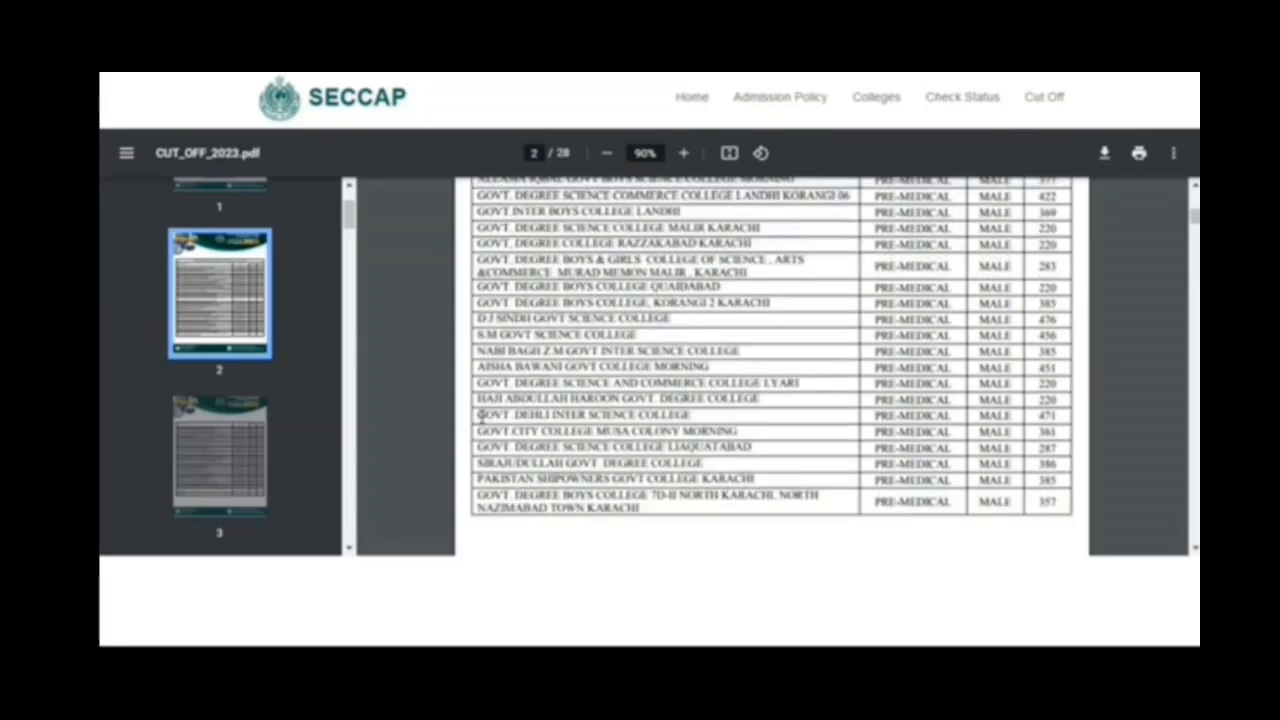
pyautogui.scroll(-6, 481, 413)
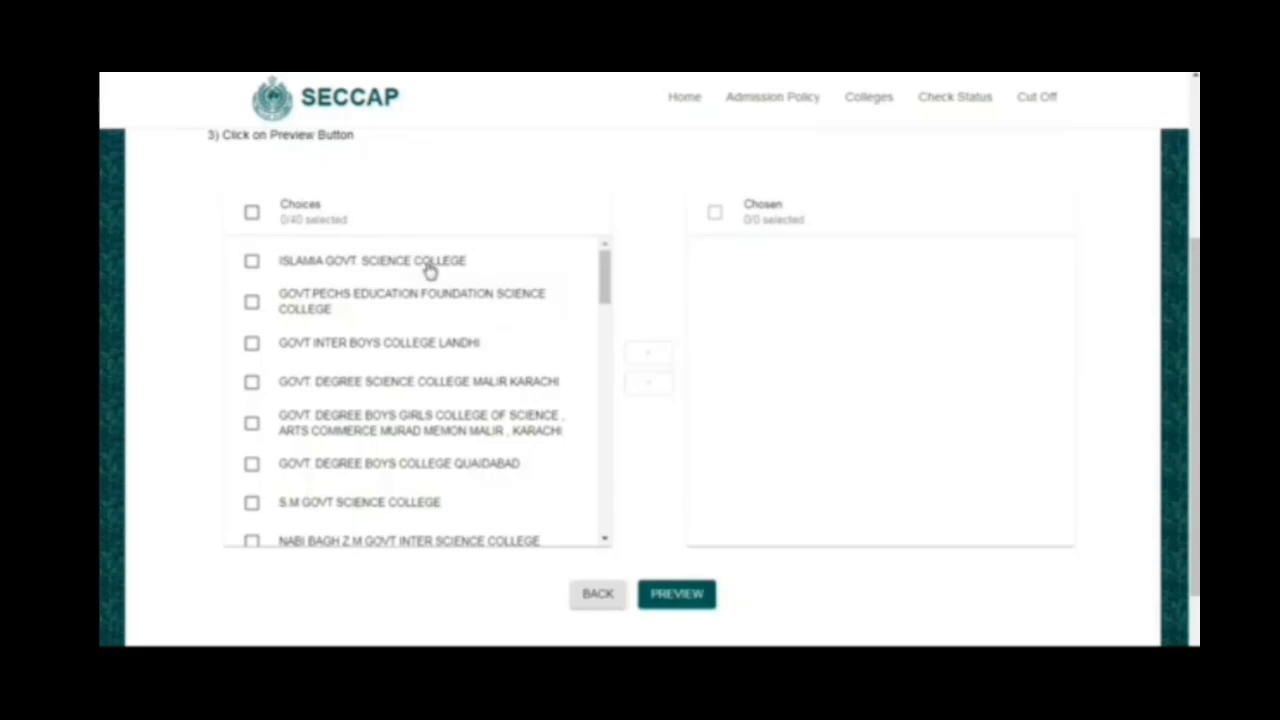
# - Add the first five colleges, from ISLAMIA GOVT. SCIENCE COLLEGE to the MURAD MEMON MALIR degree college, to the application's chosen colleges
pyautogui.click(252, 262)
pyautogui.click(251, 301)
pyautogui.click(251, 344)
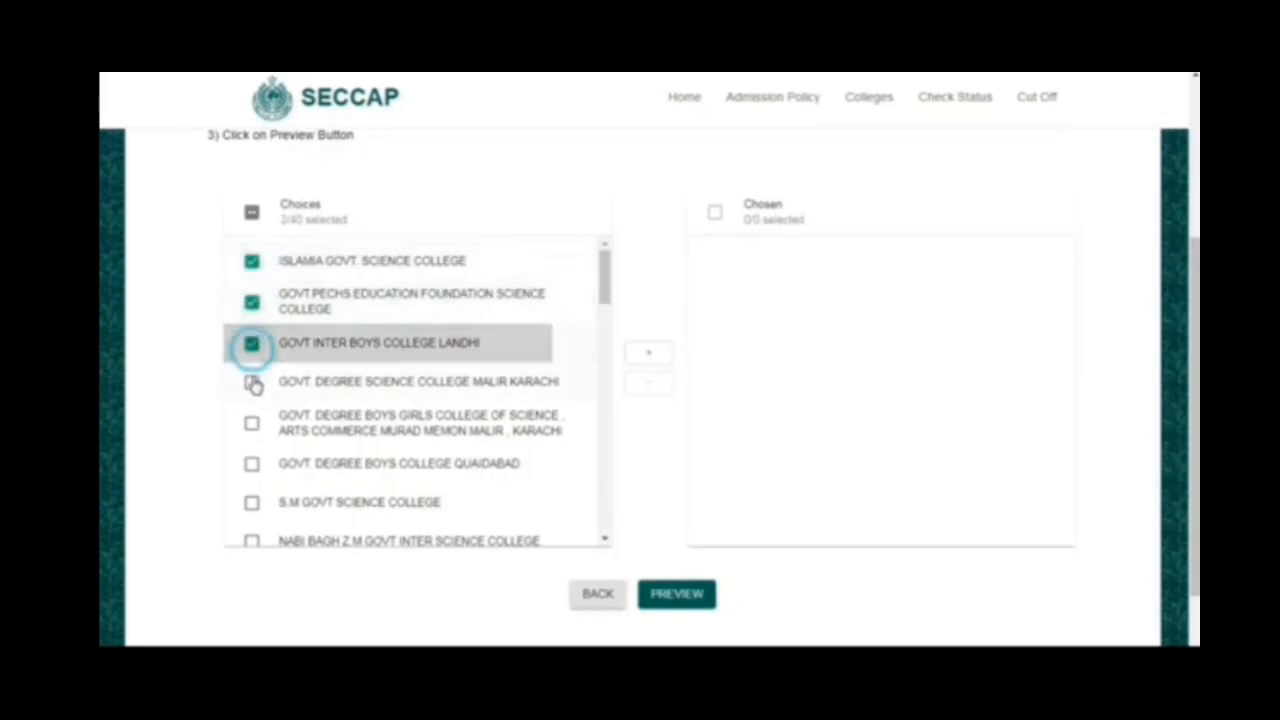
pyautogui.click(252, 383)
pyautogui.click(251, 424)
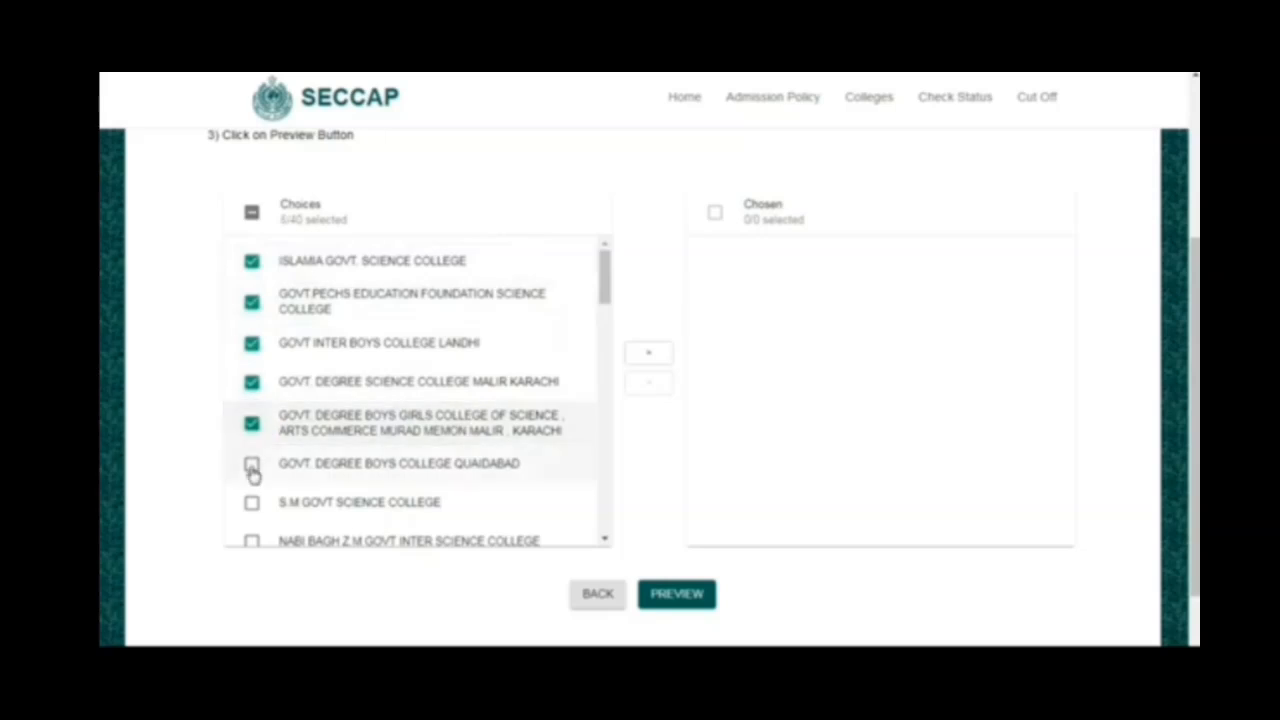
pyautogui.click(252, 468)
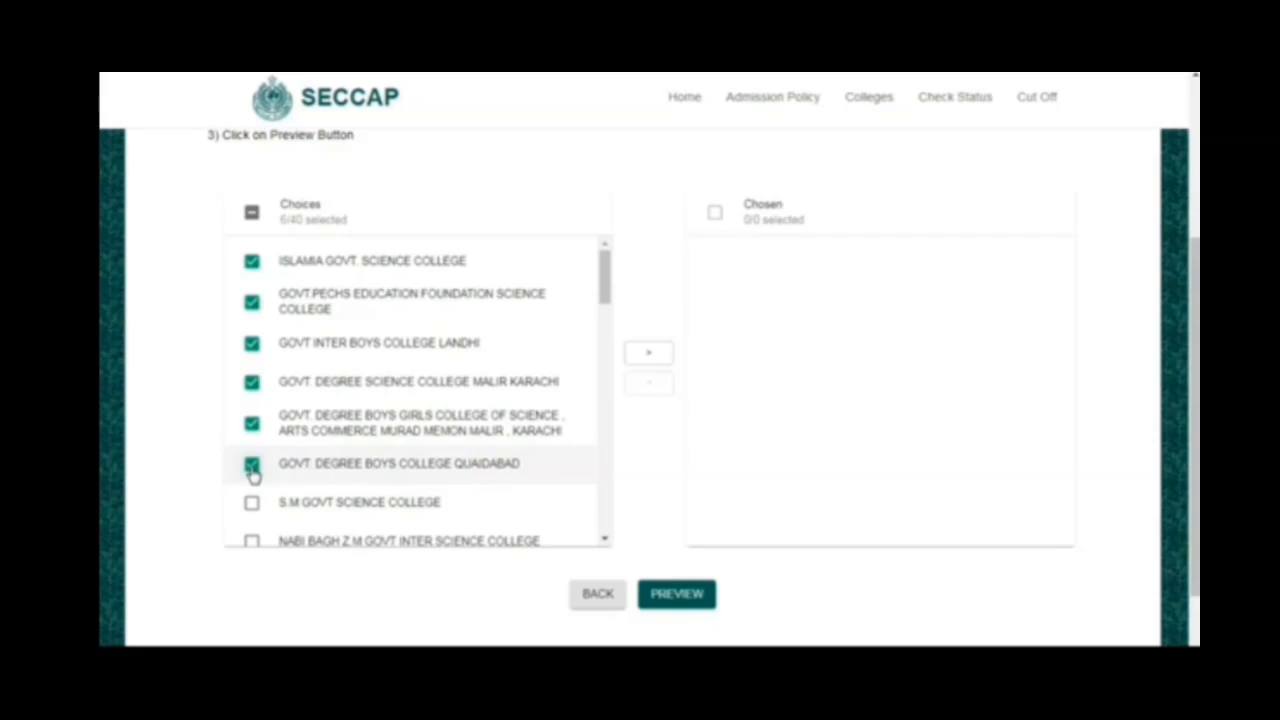
pyautogui.click(252, 468)
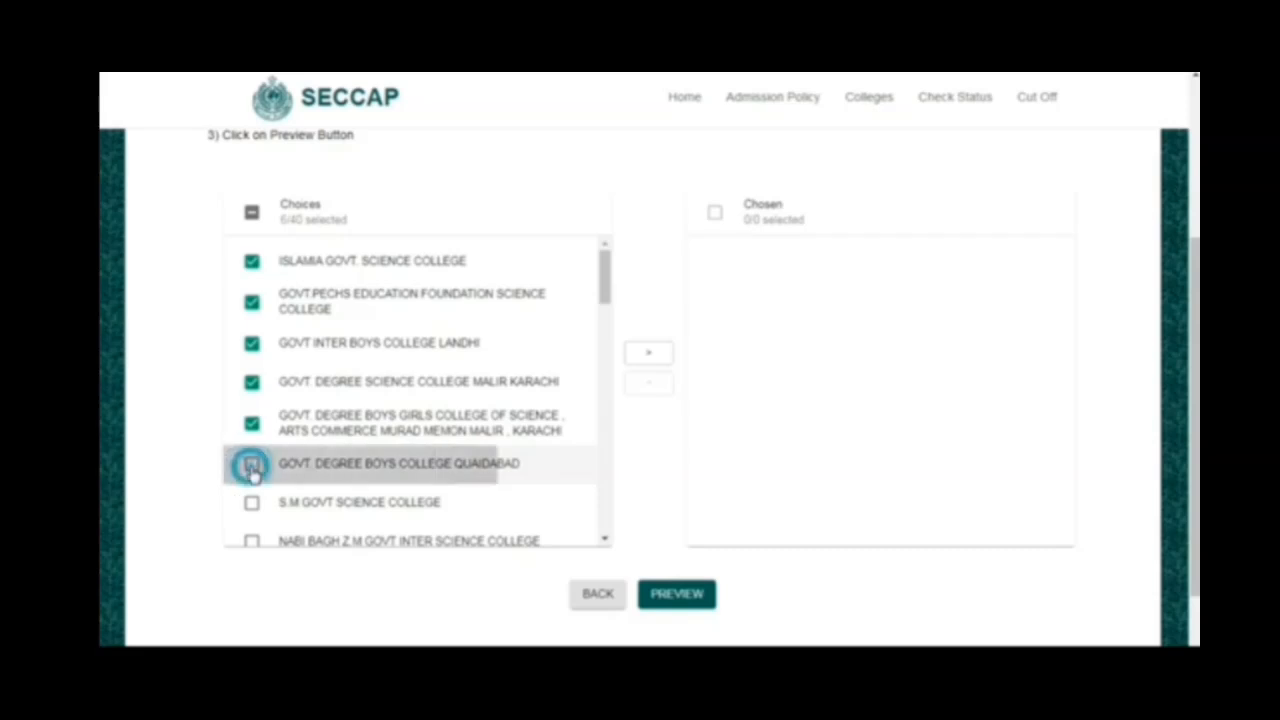
pyautogui.click(648, 358)
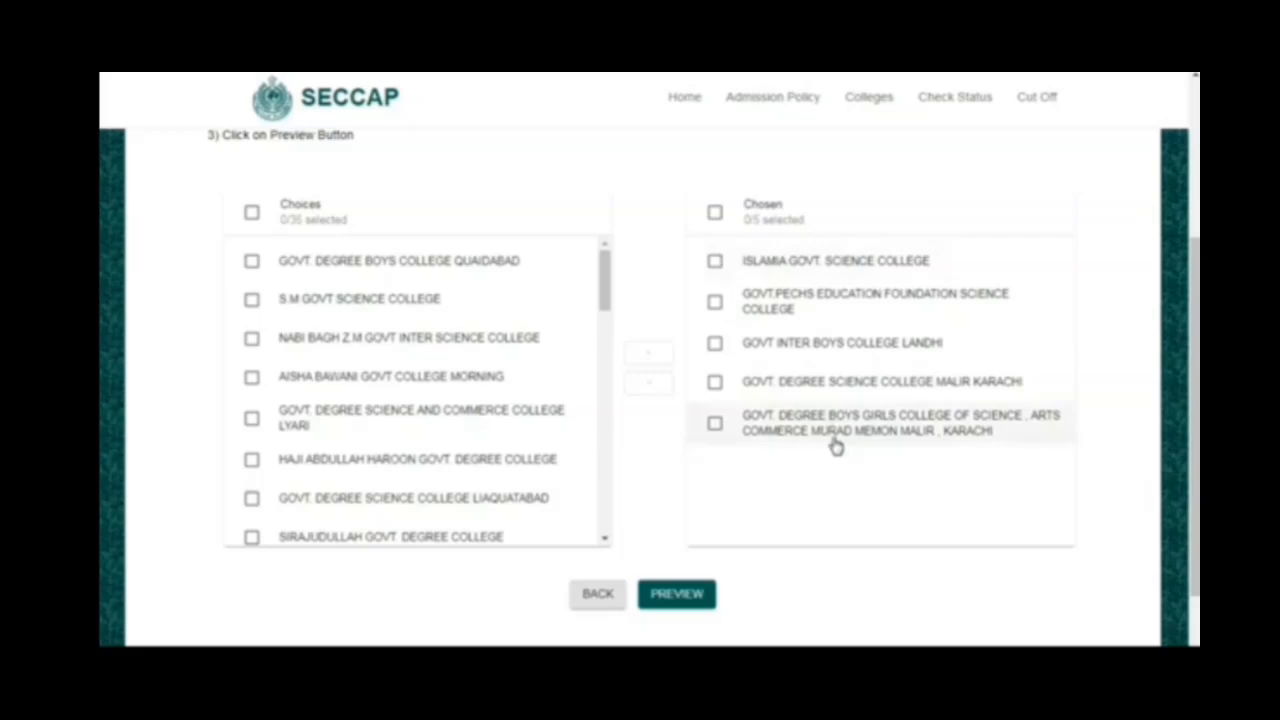
# - Preview the application form, check its details down to the selected colleges, and return to the college selection
pyautogui.click(655, 598)
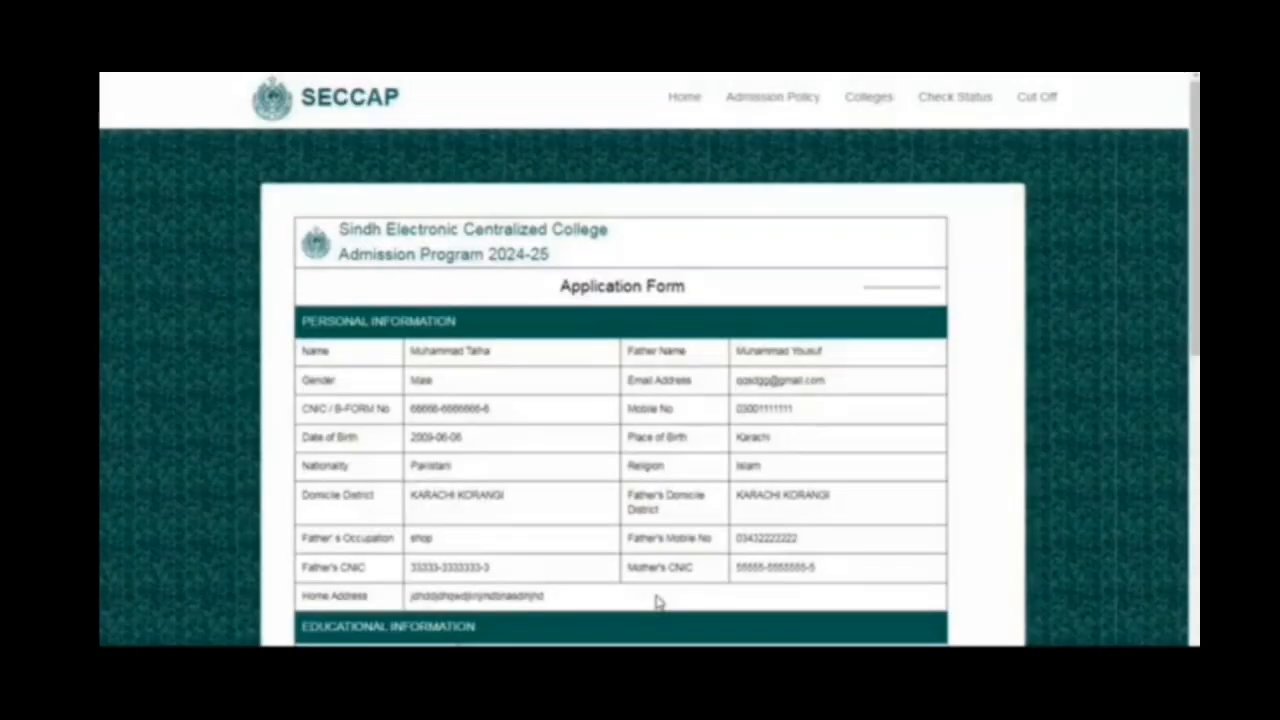
pyautogui.scroll(-3, 681, 538)
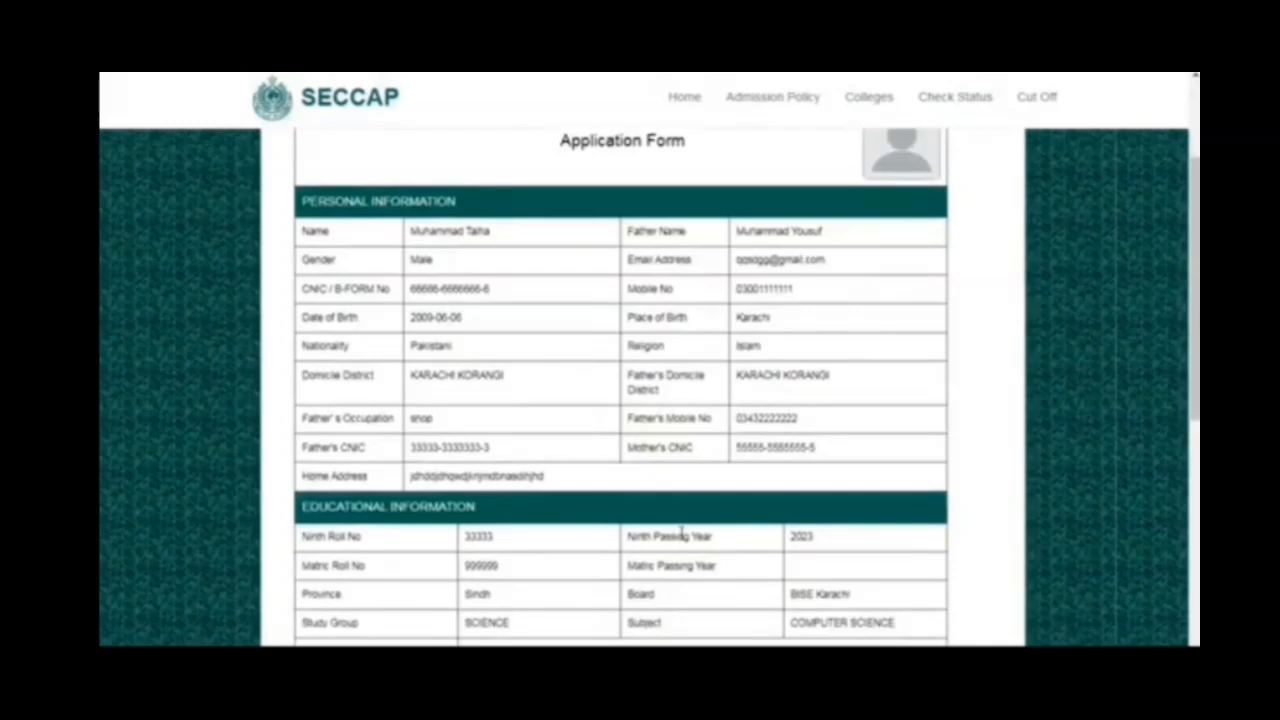
pyautogui.scroll(-1, 681, 535)
pyautogui.scroll(-4, 681, 536)
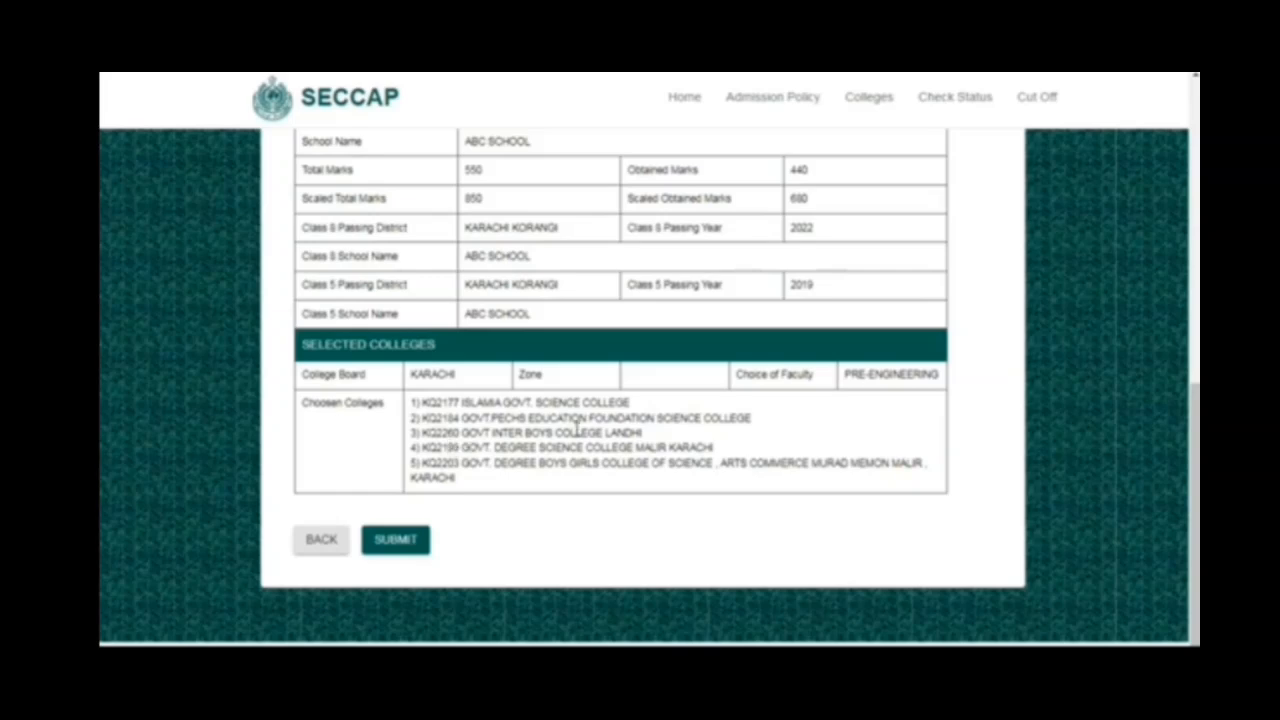
pyautogui.click(306, 553)
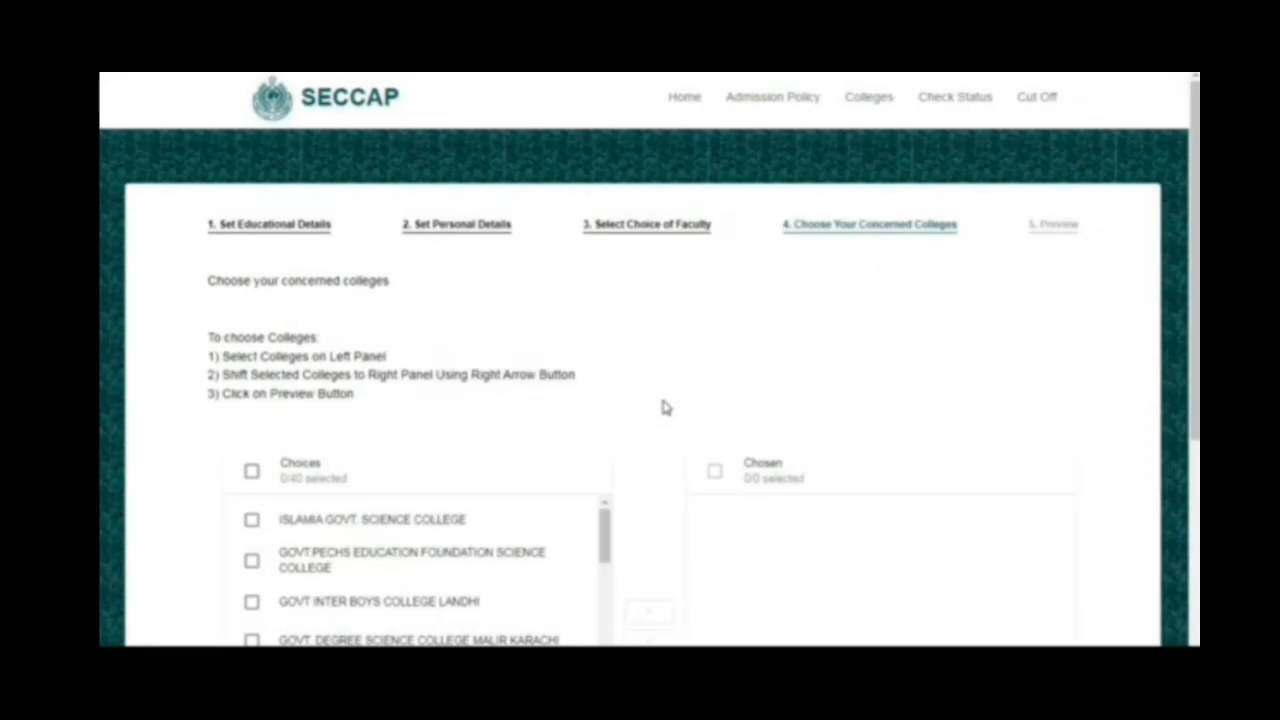
# - Choose GOVT INTER BOYS COLLEGE LANDHI as the first college and S.M GOVT SCIENCE COLLEGE as the second
pyautogui.scroll(-3, 664, 407)
pyautogui.scroll(-2, 664, 407)
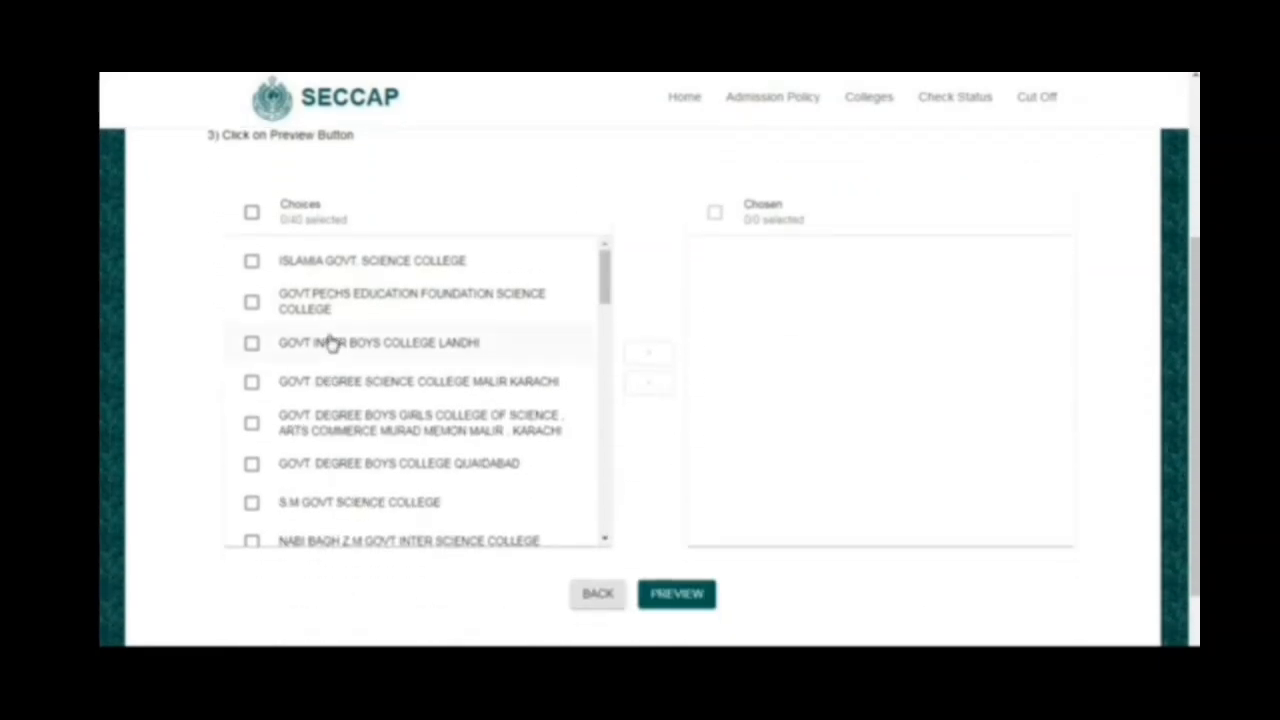
pyautogui.click(251, 345)
pyautogui.click(649, 352)
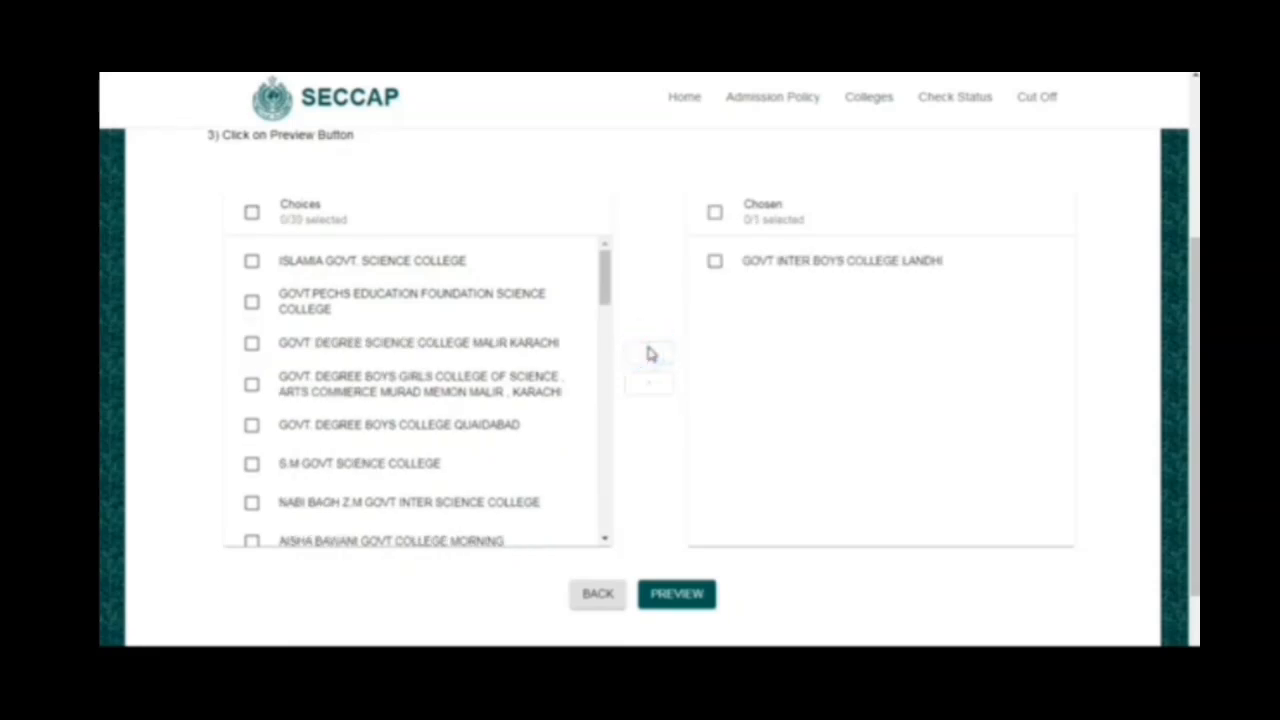
pyautogui.click(251, 463)
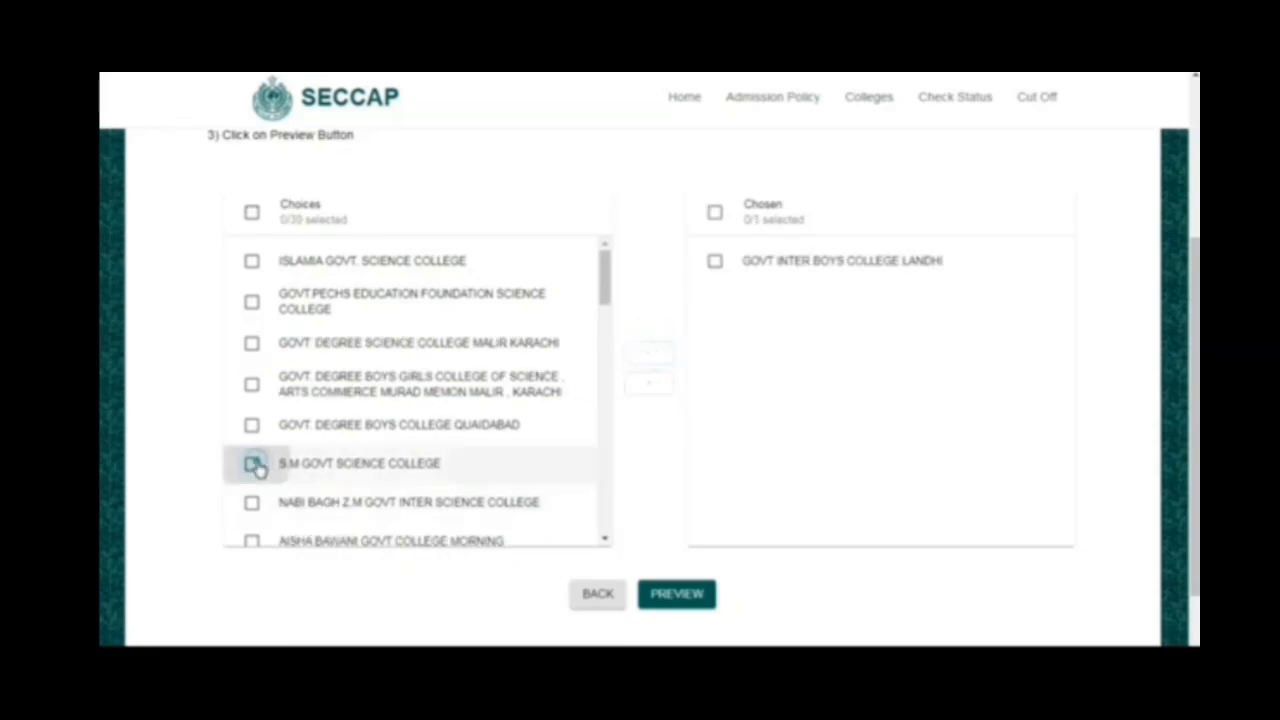
pyautogui.click(641, 358)
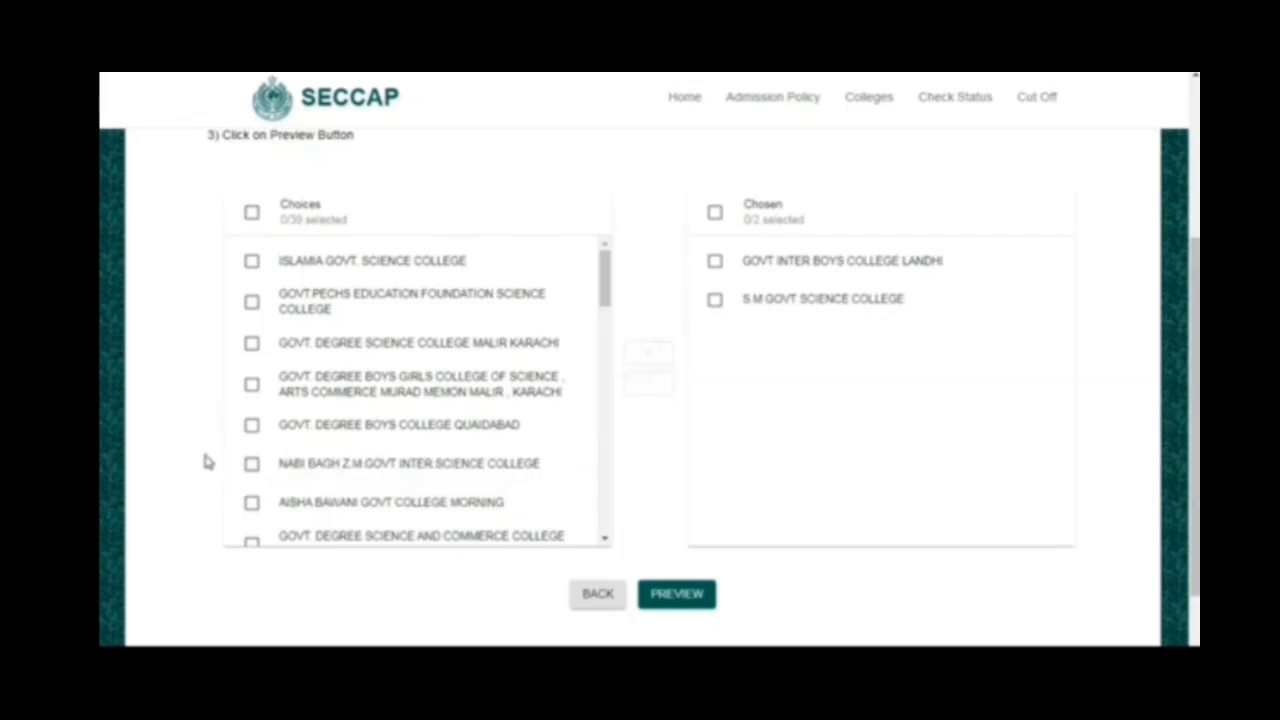
# - Add AISHA BAWANI GOVT COLLEGE MORNING as the third choice and HAJI ABDULLAH HAROON GOVT. DEGREE COLLEGE as the fourth
pyautogui.click(251, 503)
pyautogui.click(662, 350)
pyautogui.scroll(-3, 605, 292)
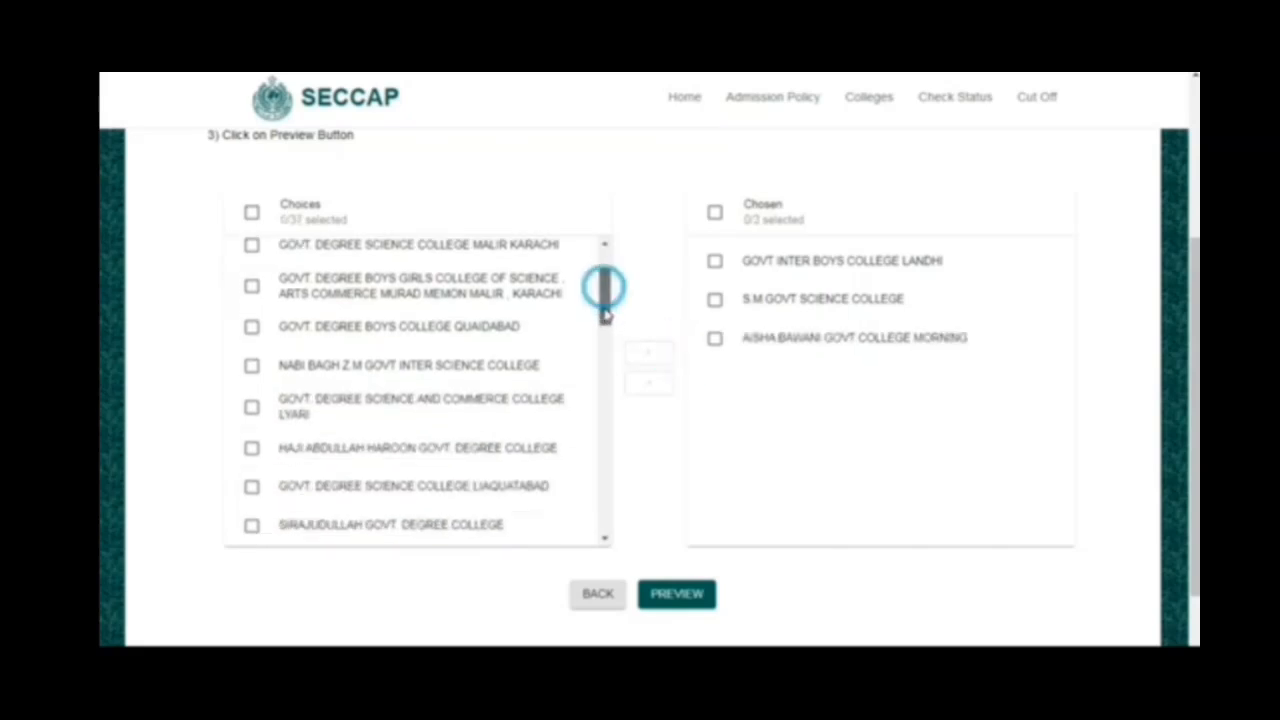
pyautogui.click(251, 430)
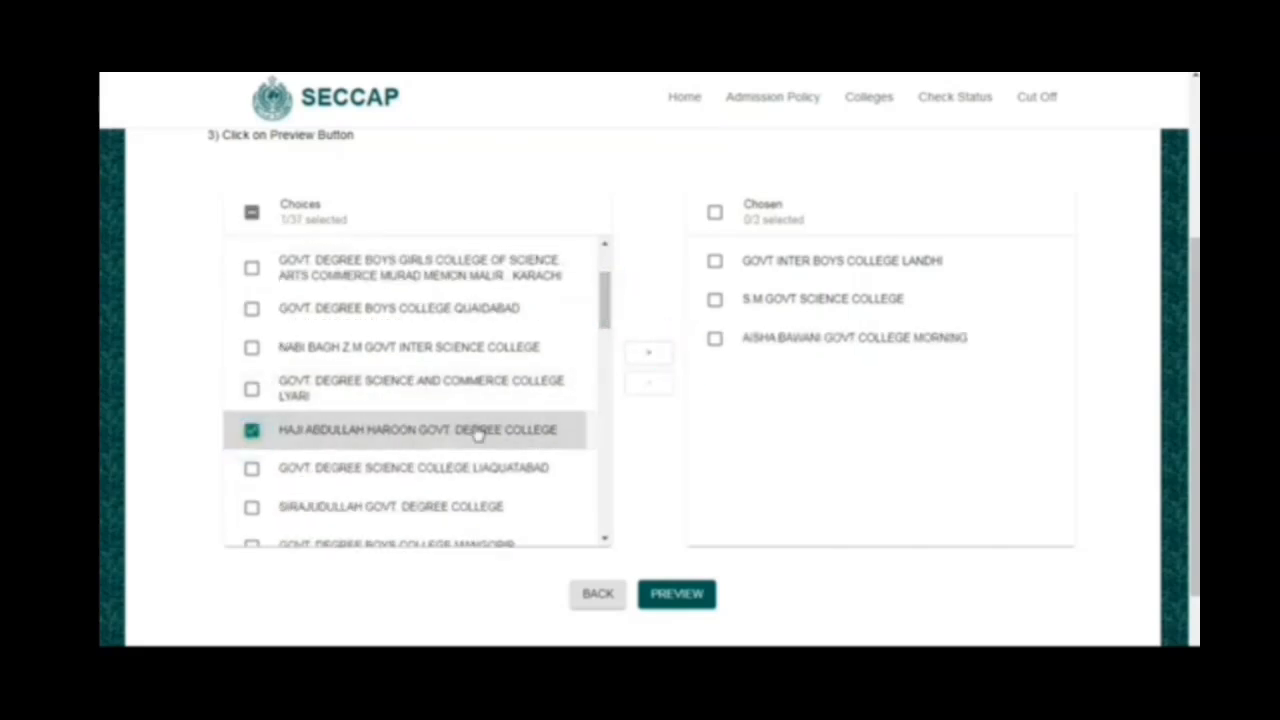
pyautogui.click(645, 355)
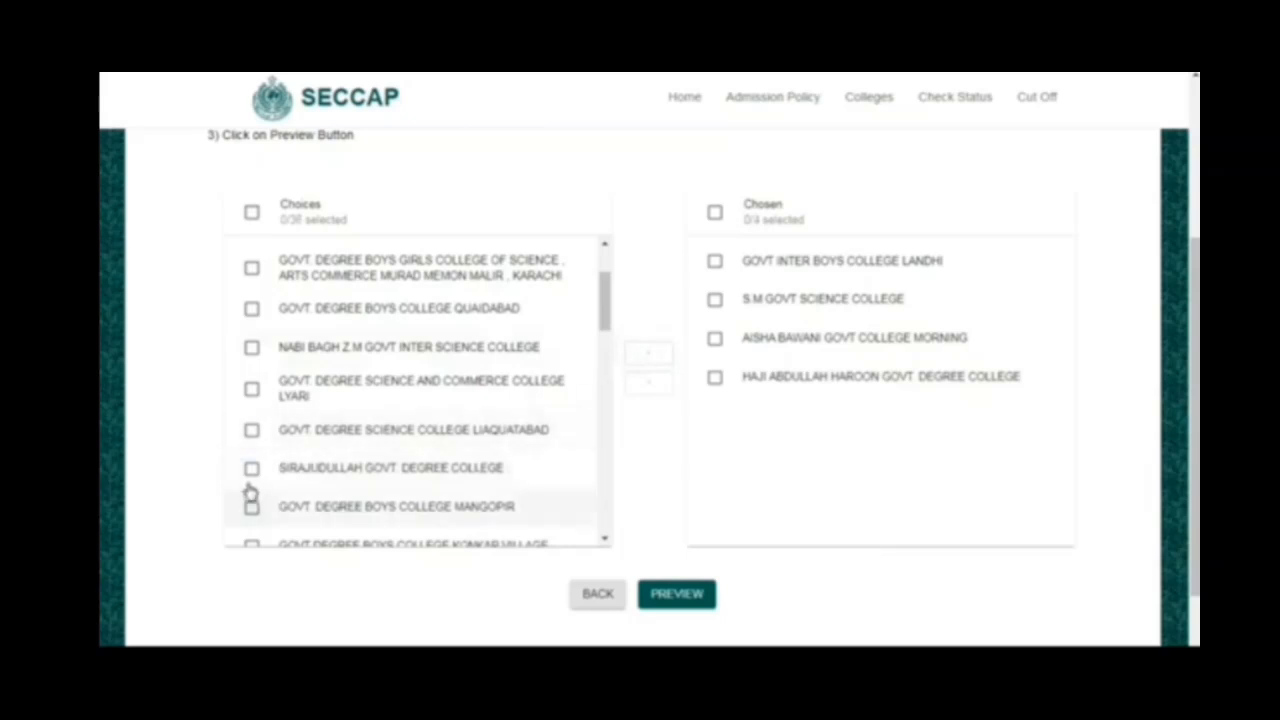
# - Add SIRAJUDULLAH GOVT. DEGREE COLLEGE to the chosen colleges and take it back out
pyautogui.click(251, 468)
pyautogui.click(658, 350)
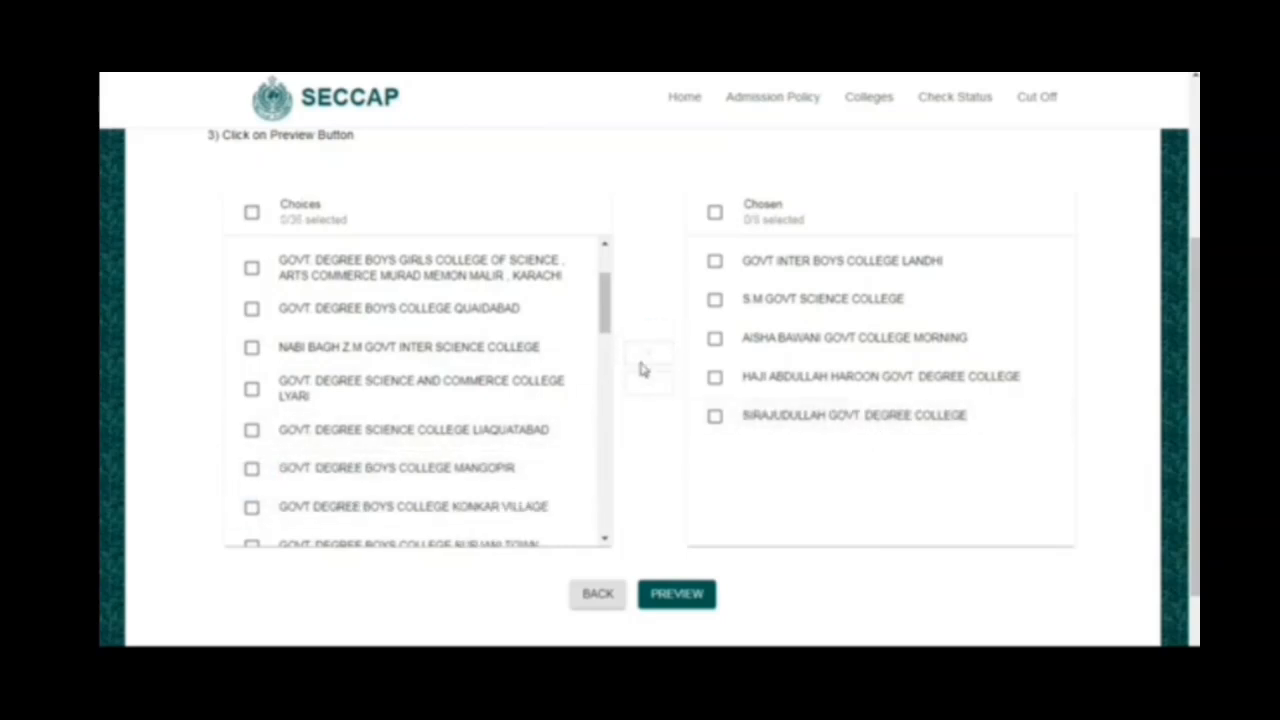
pyautogui.click(714, 418)
pyautogui.click(655, 385)
# - Add GOVT DEGREE BOYS COLLEGE KONKAR VILLAGE as the fifth choice and preview the application form
pyautogui.click(251, 507)
pyautogui.click(648, 354)
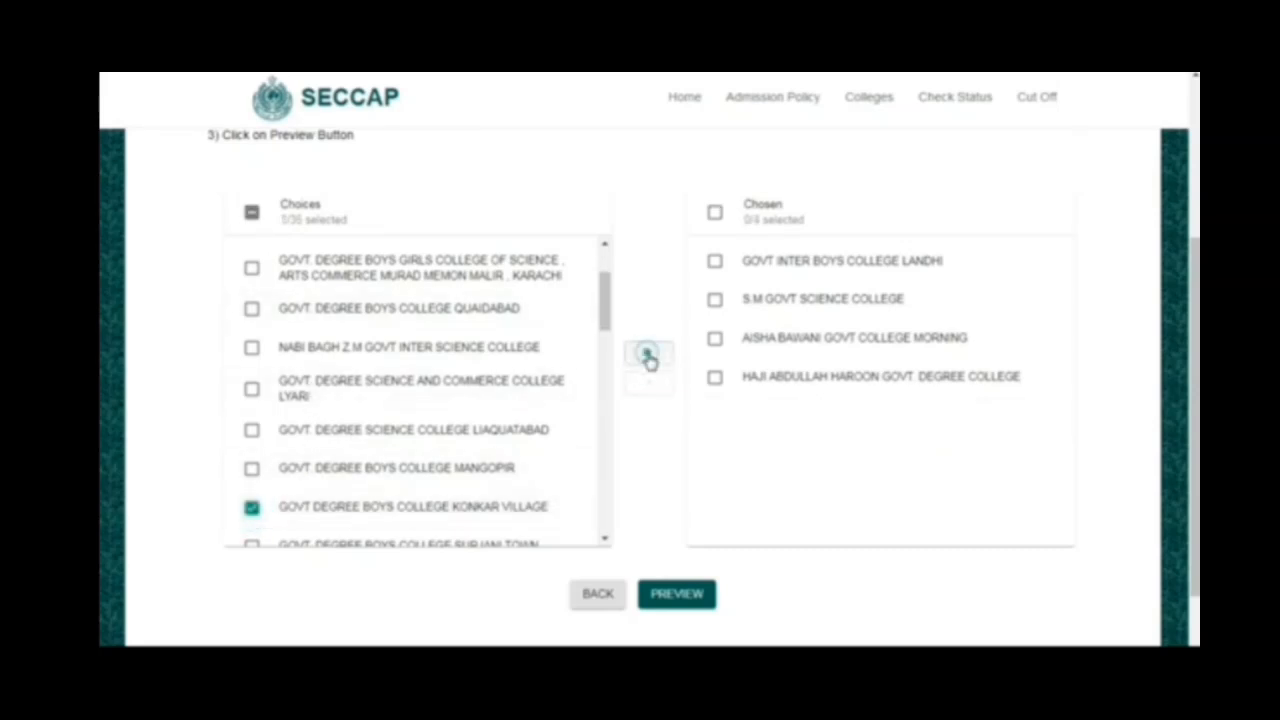
pyautogui.click(653, 604)
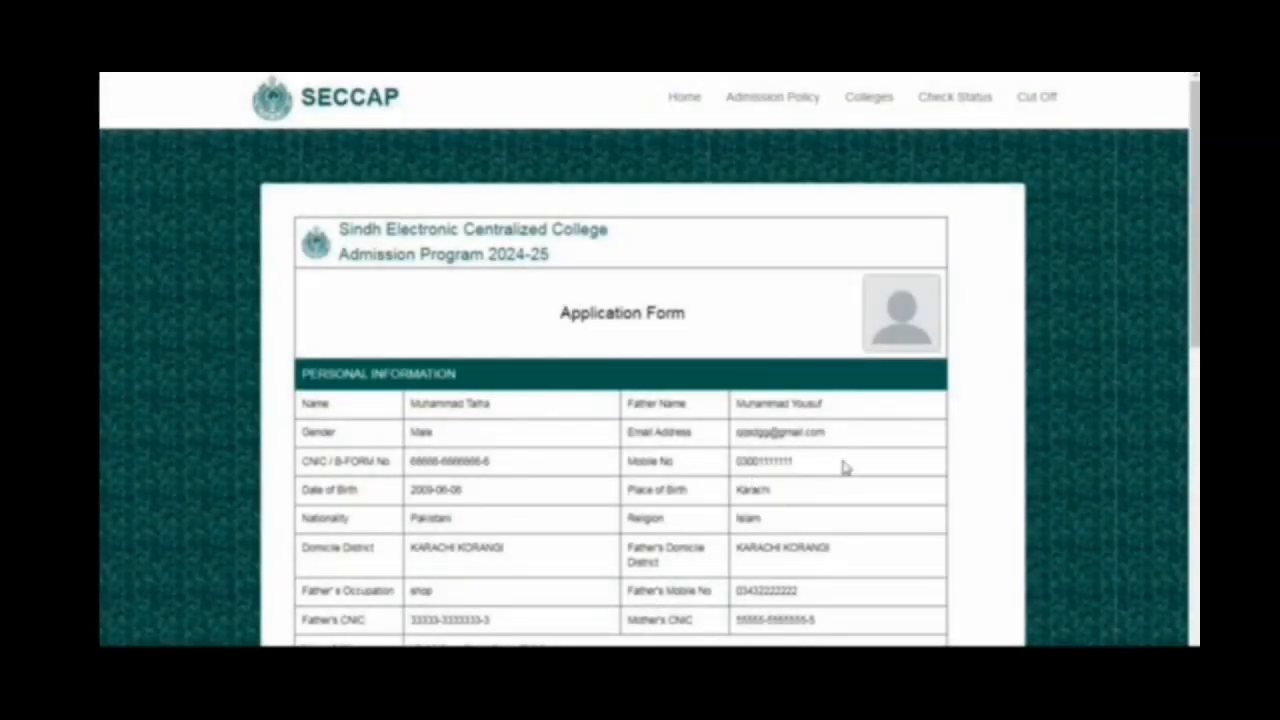
pyautogui.scroll(-5, 843, 467)
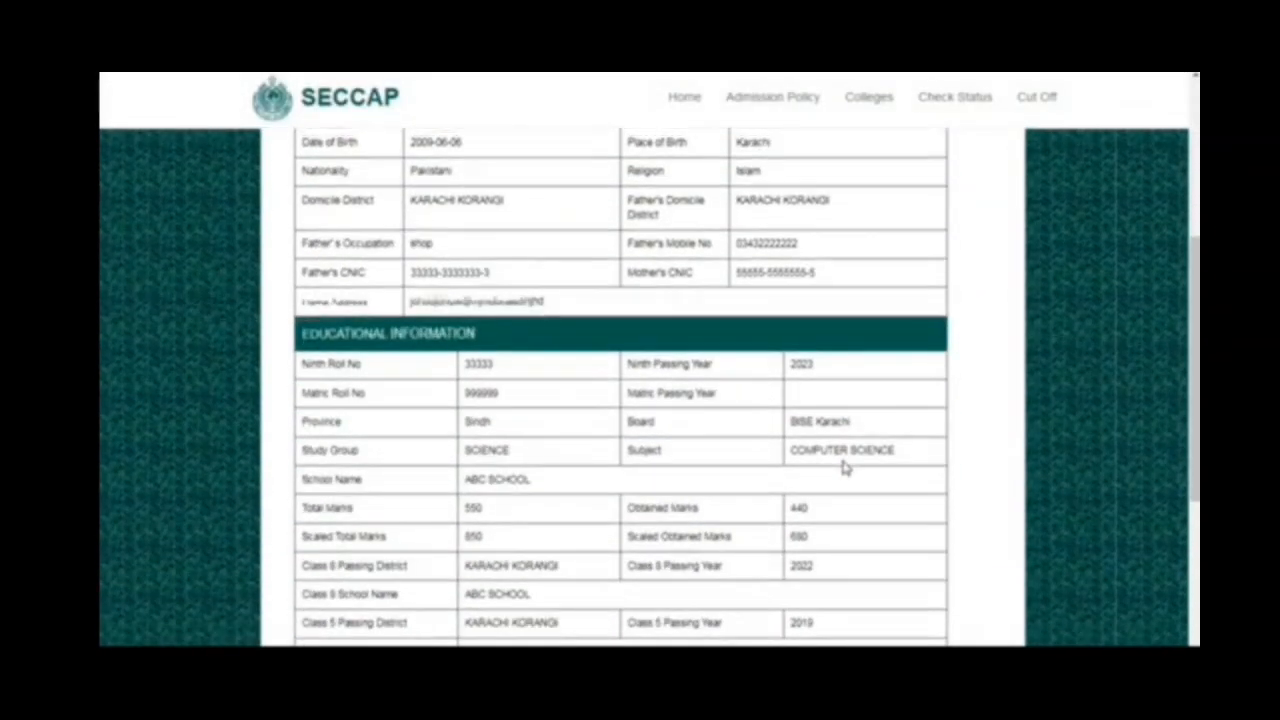
# - Review the educational information and selected colleges in the application preview, and submit the application
pyautogui.scroll(-2, 843, 467)
pyautogui.scroll(8, 843, 467)
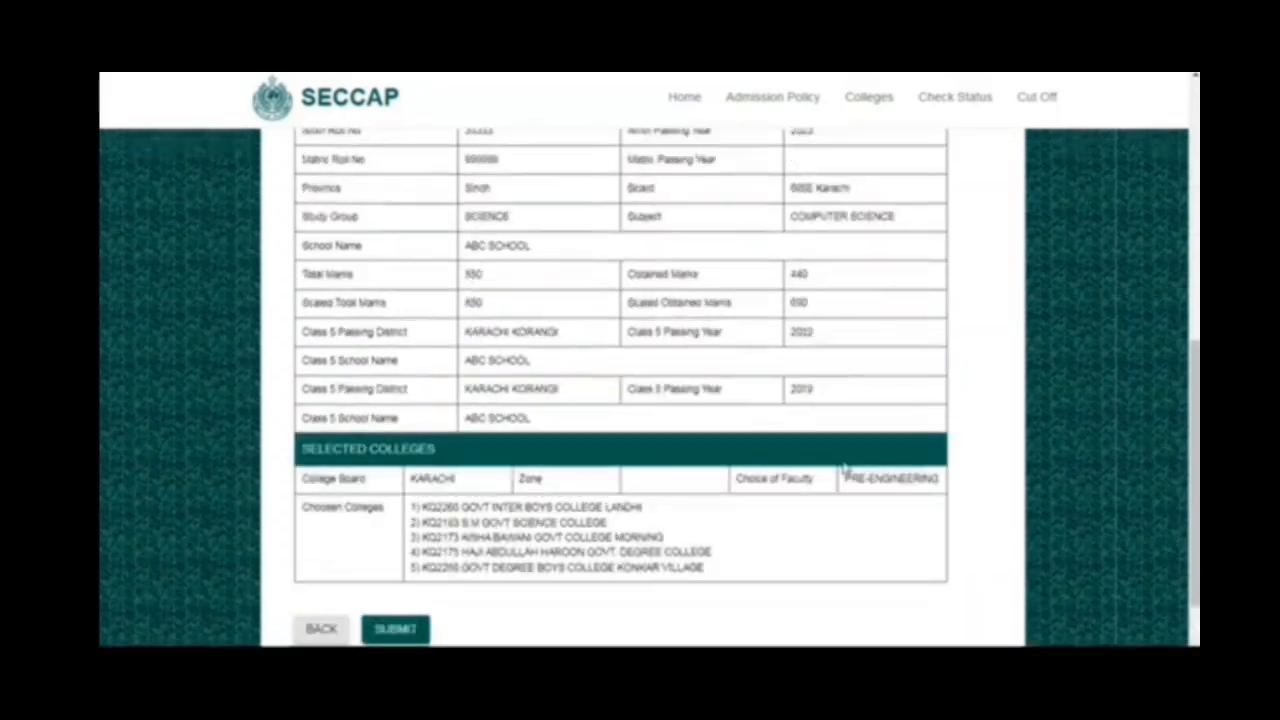
pyautogui.scroll(-8, 843, 467)
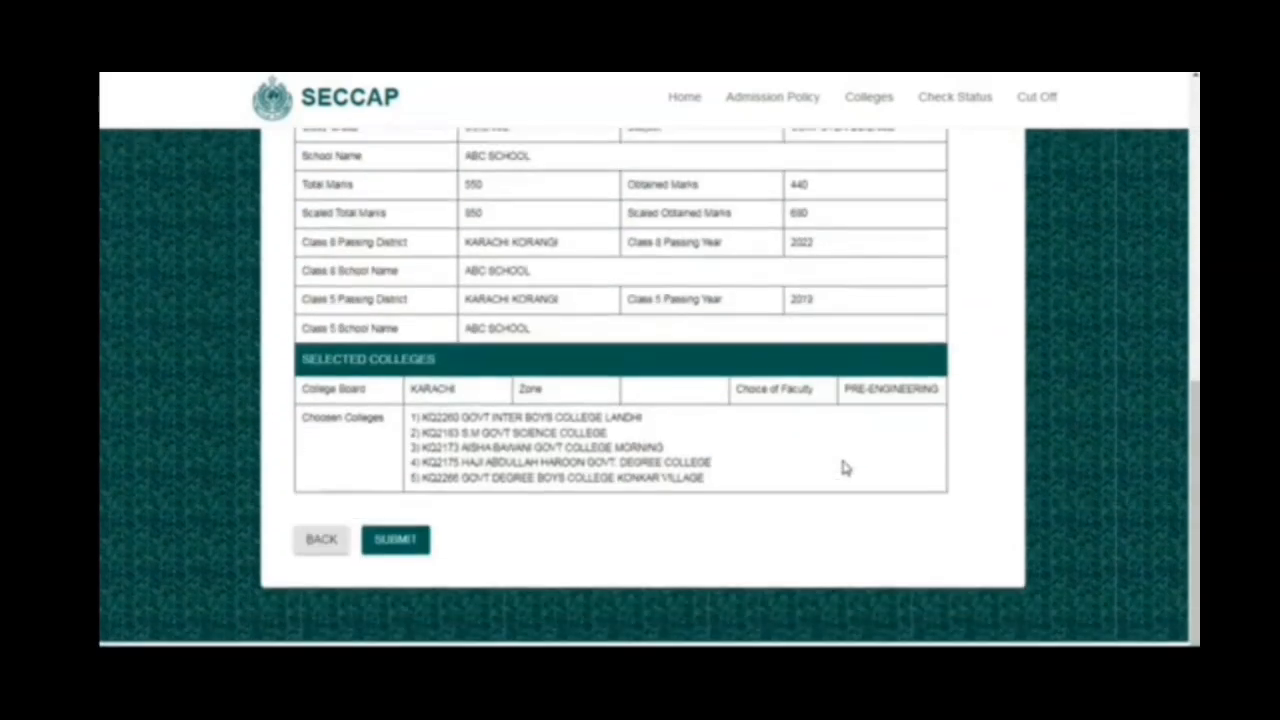
pyautogui.click(396, 540)
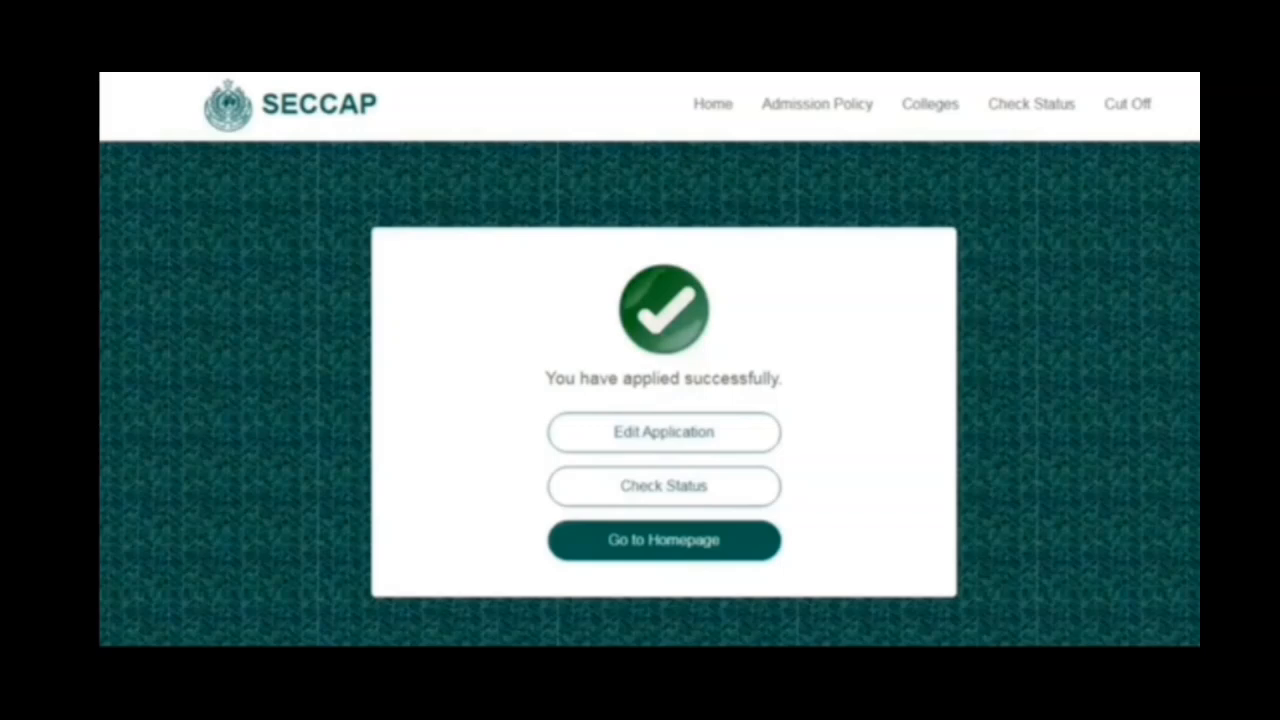
# - Look at the CNIC / B-Form and matric roll number fields of the application status check and return to the SECCAP home page
pyautogui.scroll(-1, 664, 412)
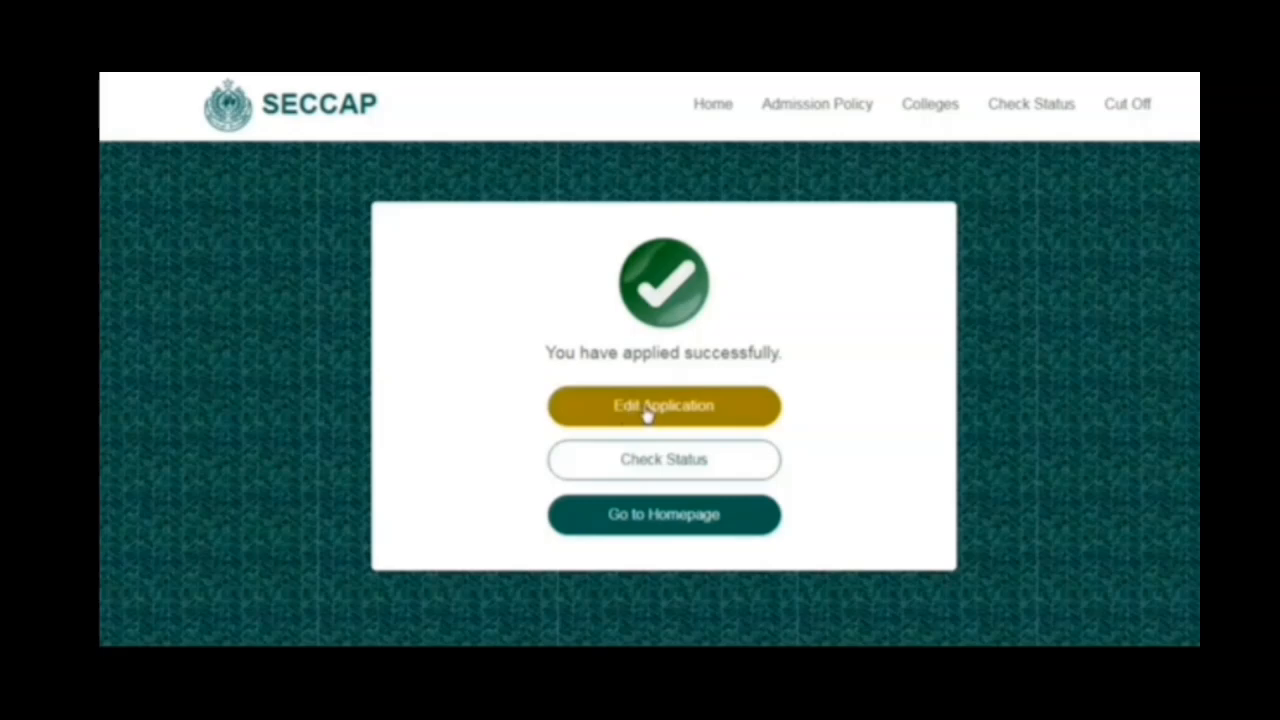
pyautogui.click(648, 482)
pyautogui.click(515, 398)
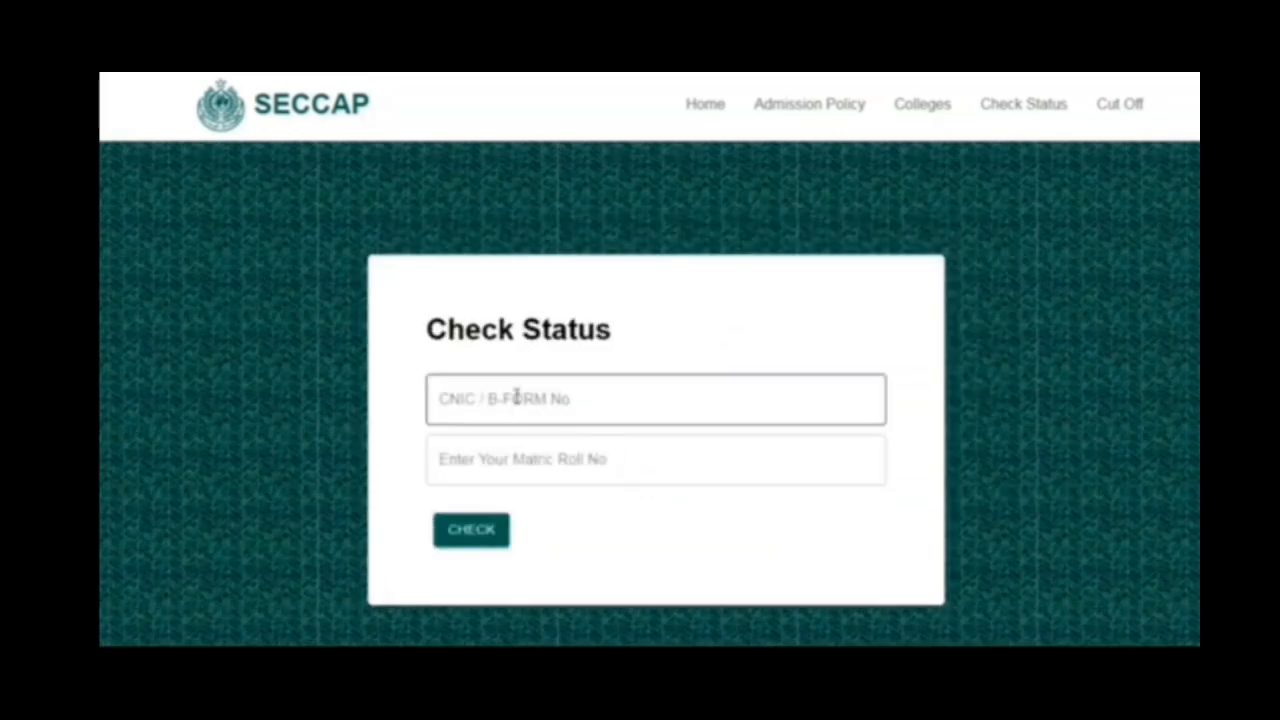
pyautogui.click(515, 398)
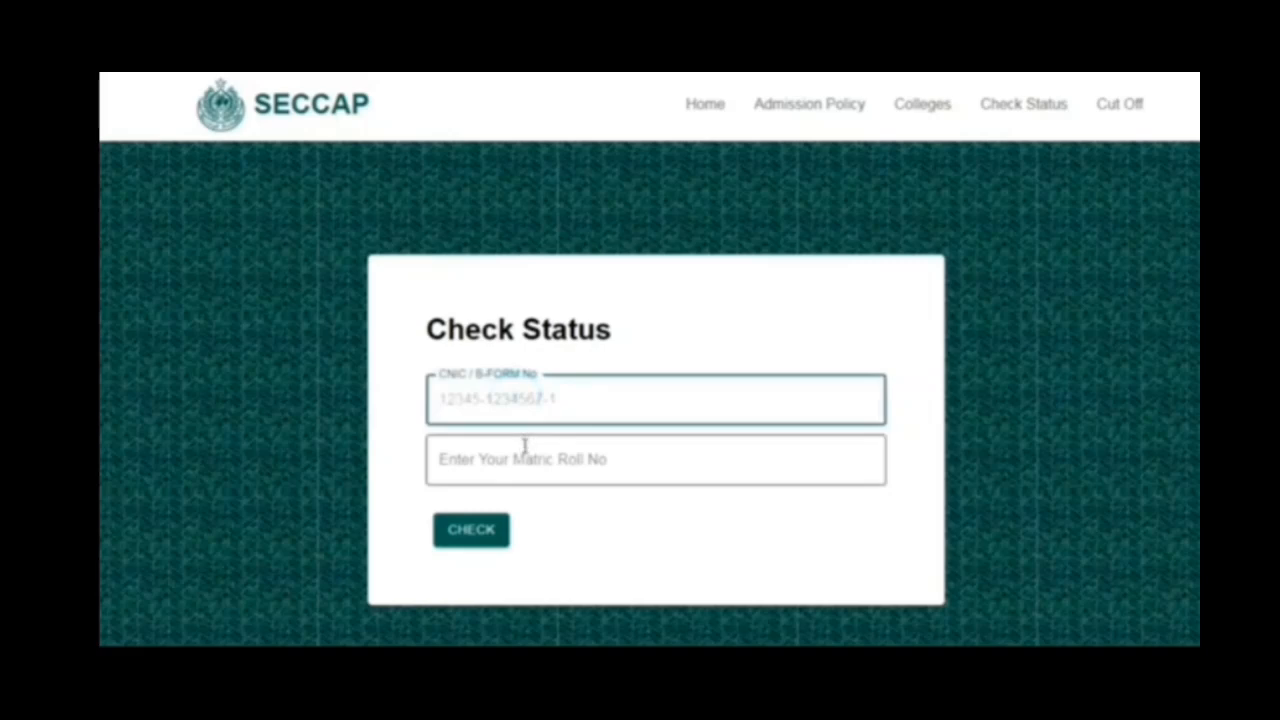
pyautogui.click(523, 451)
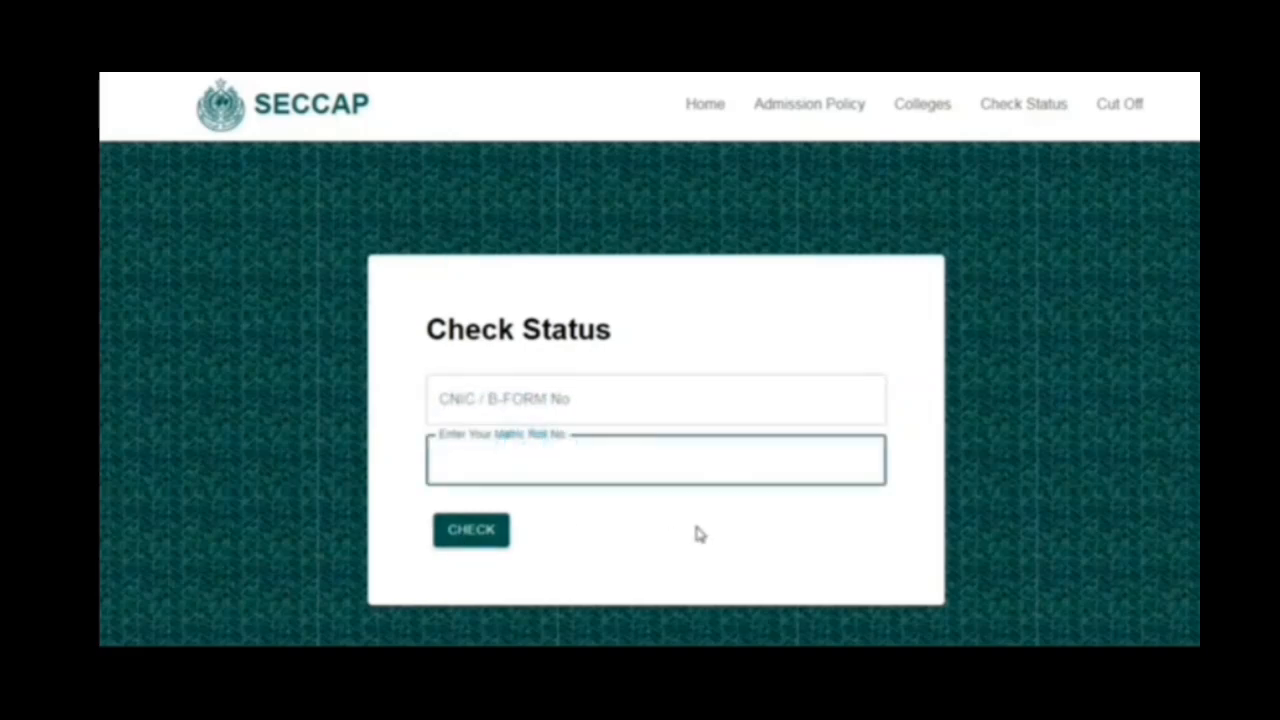
pyautogui.click(705, 106)
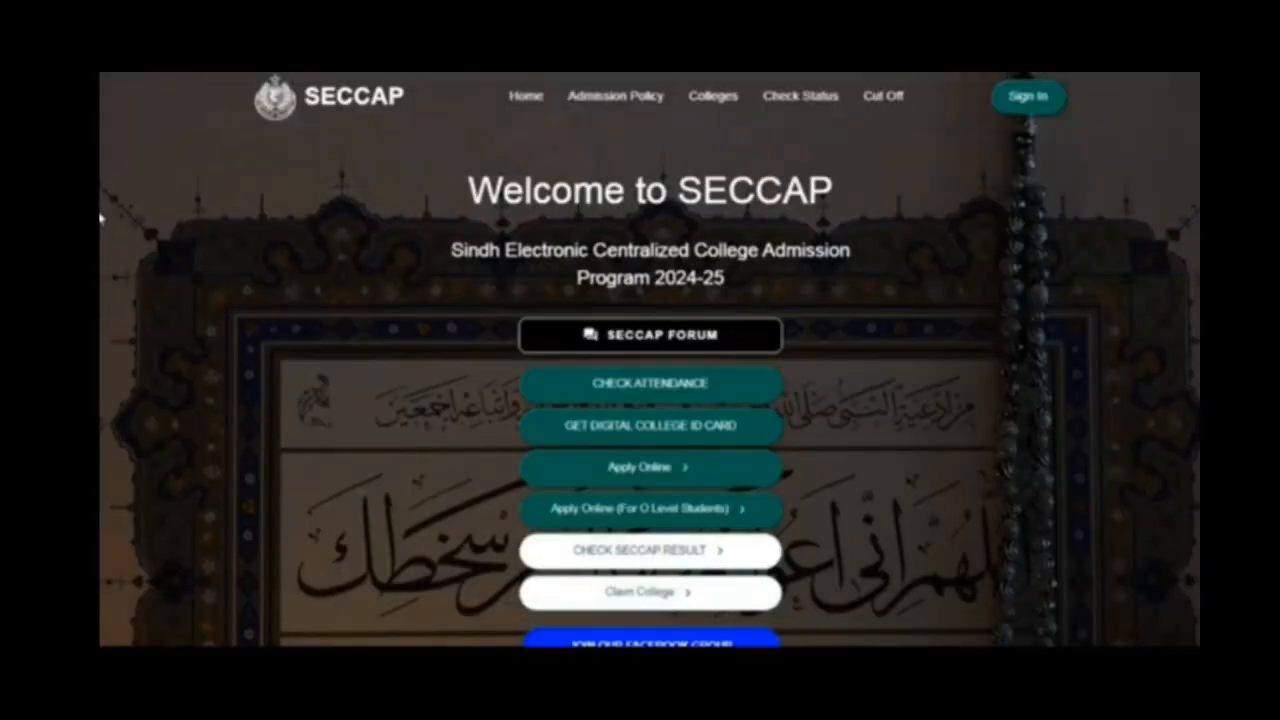